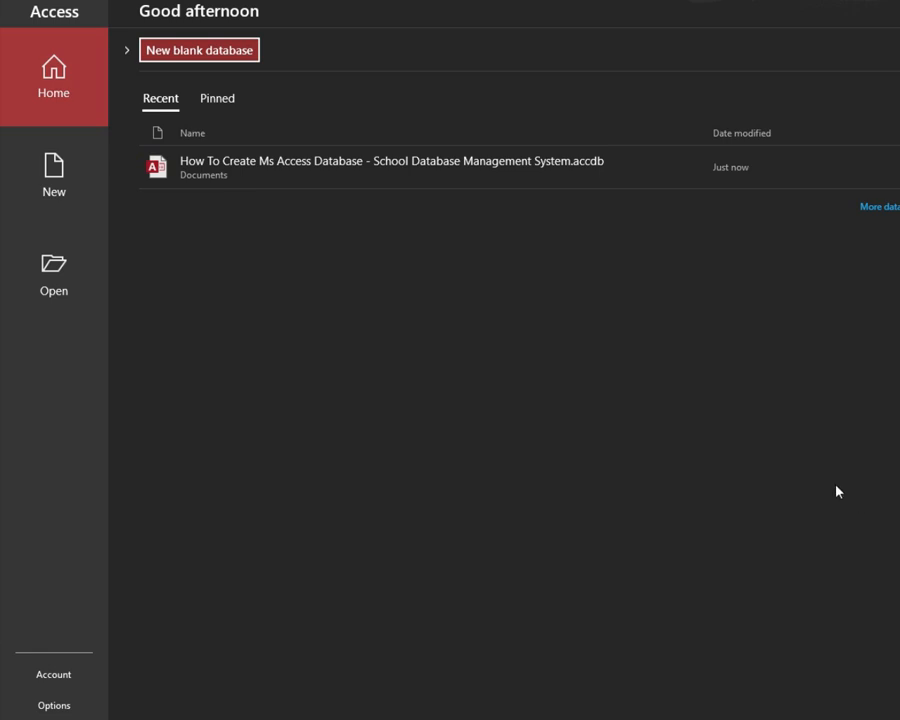
Step: Open the School database from recent files and create a blank form with Form Design
click(381, 174)
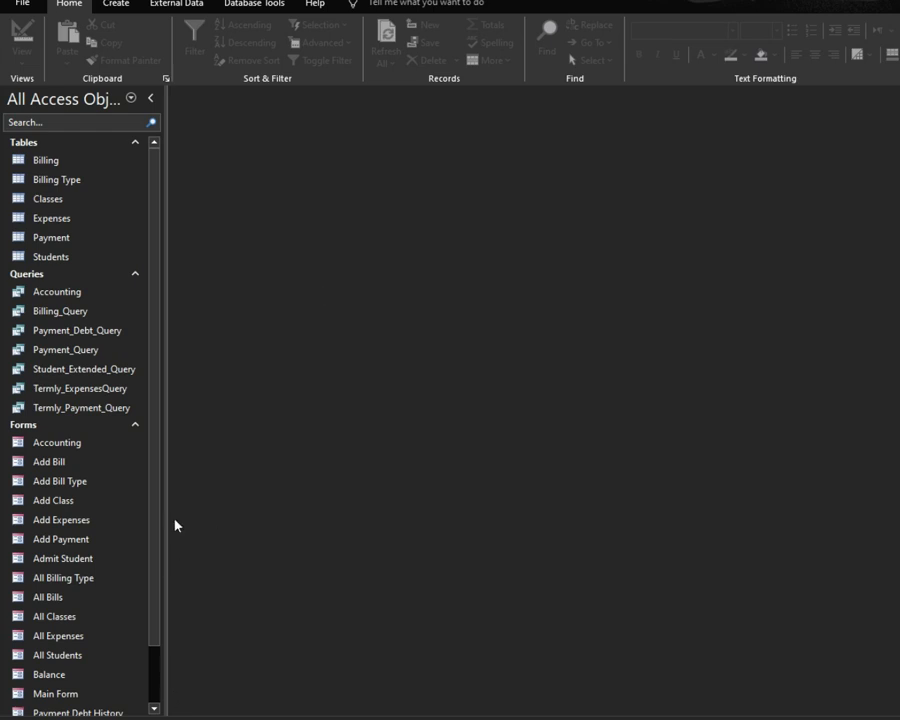
click(115, 8)
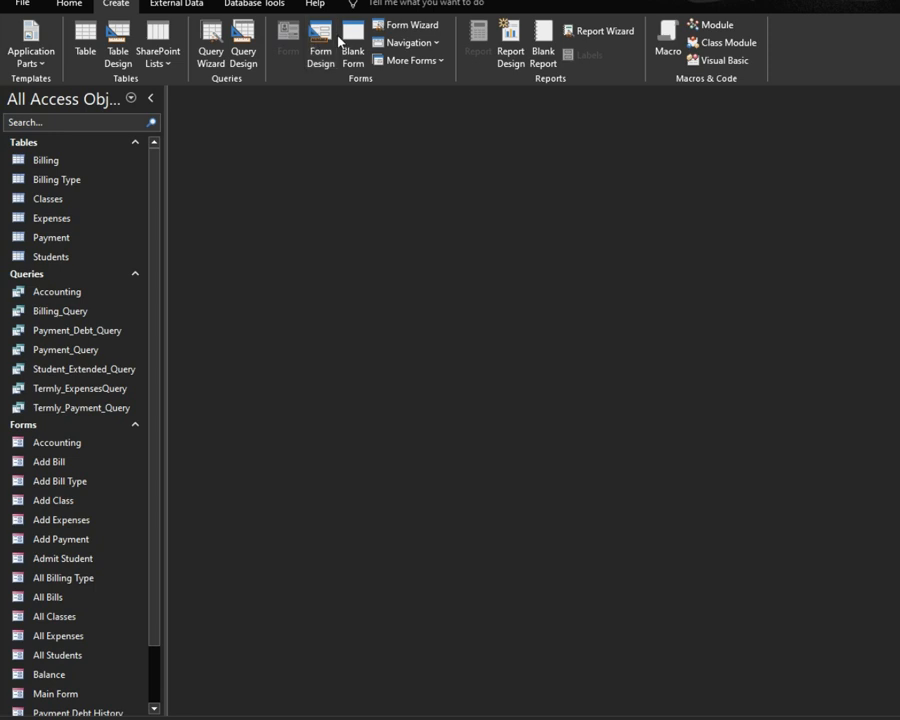
click(322, 42)
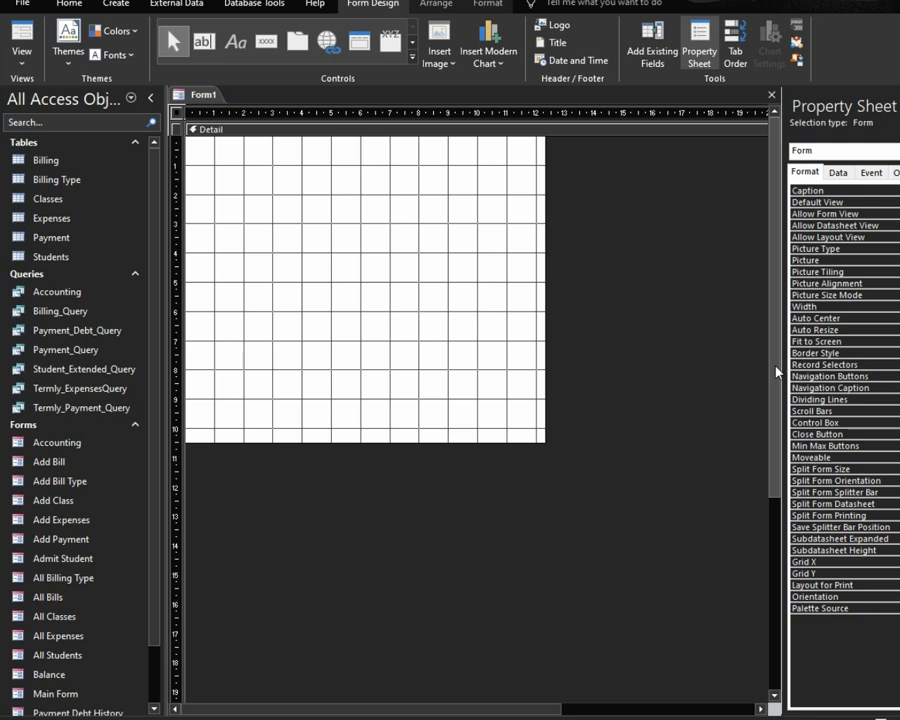
Step: Add a form header and footer, shorten both sections, and narrow the form width
right_click(304, 243)
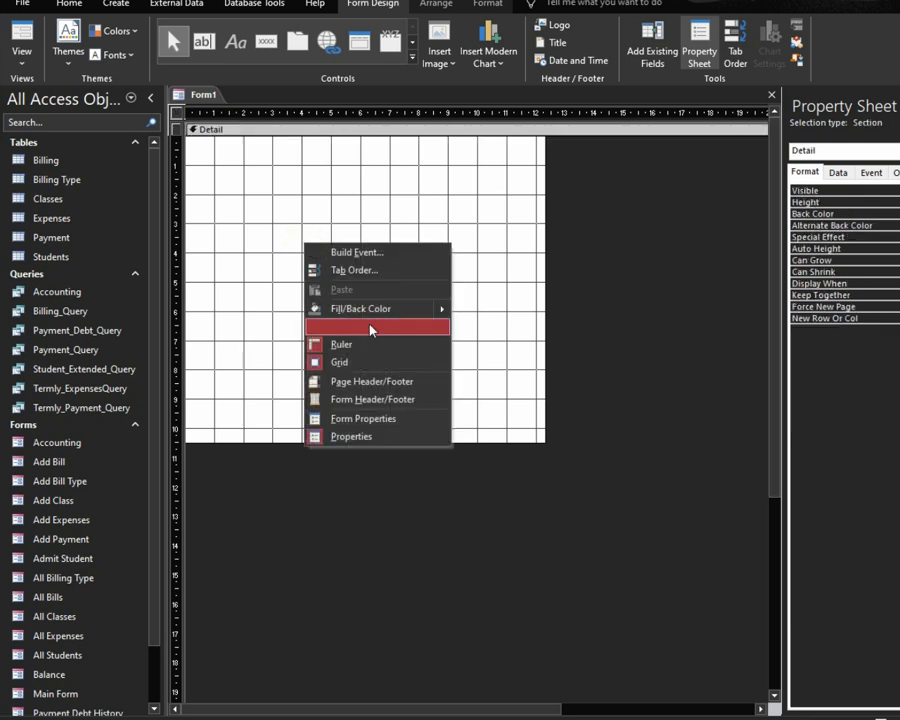
click(382, 402)
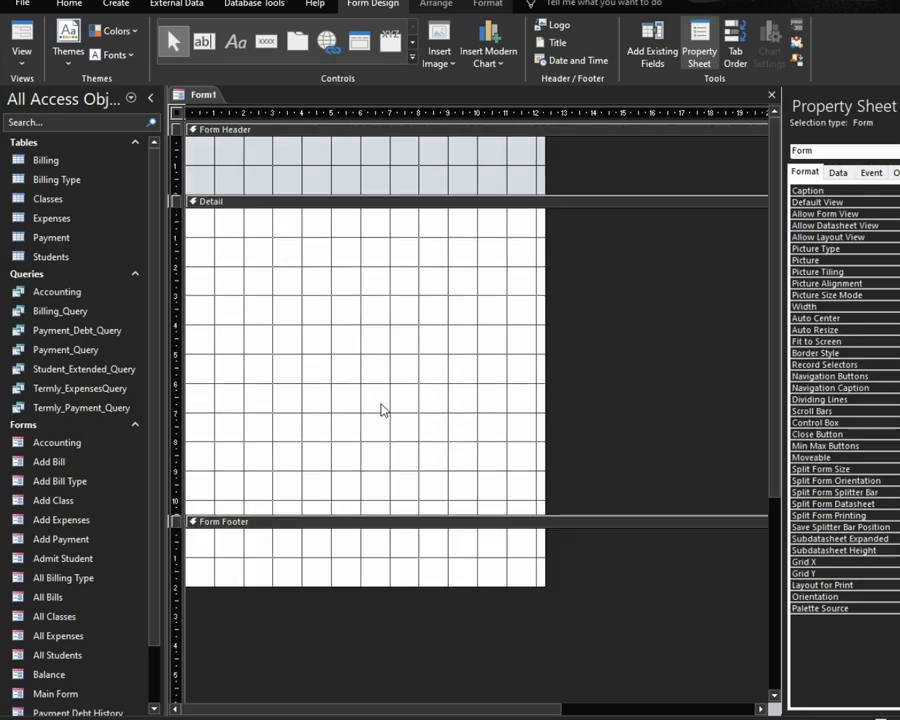
drag(390, 192, 391, 180)
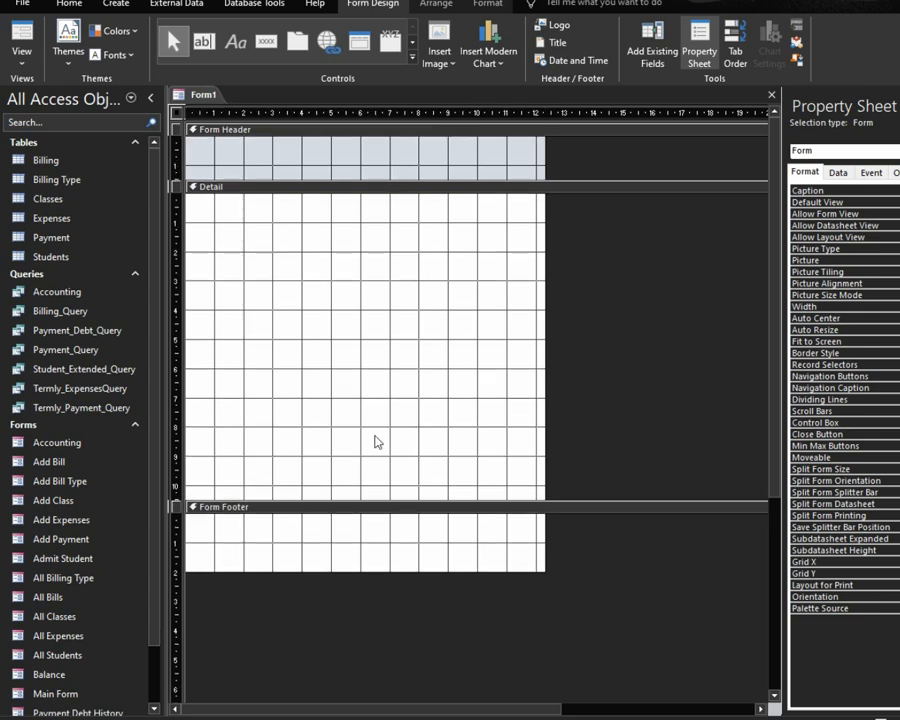
drag(375, 568, 384, 401)
drag(543, 328, 449, 332)
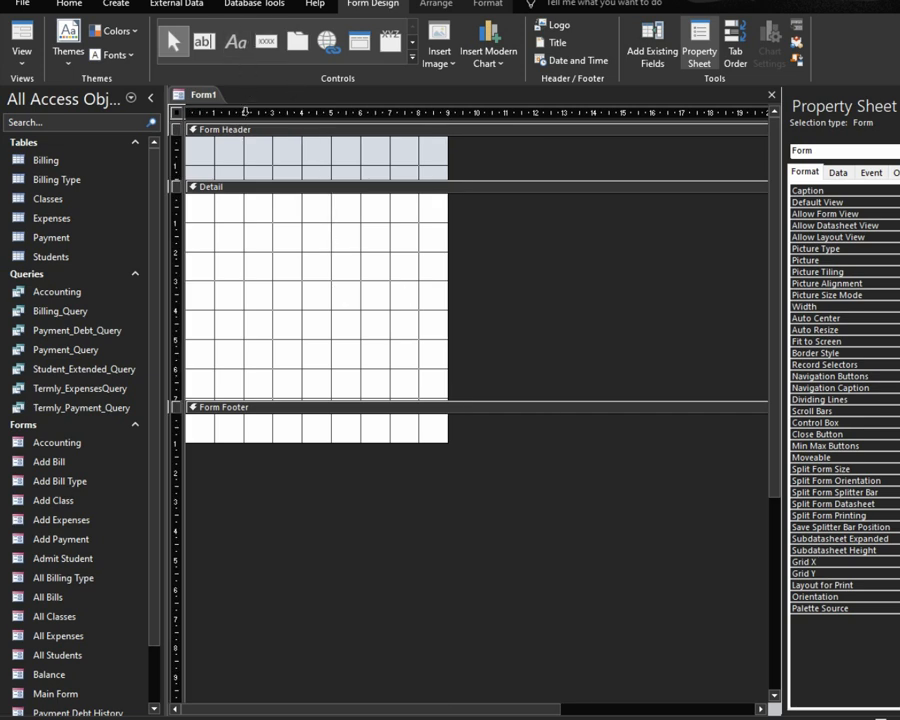
Step: Fill the form header and form footer sections with dark red
click(315, 128)
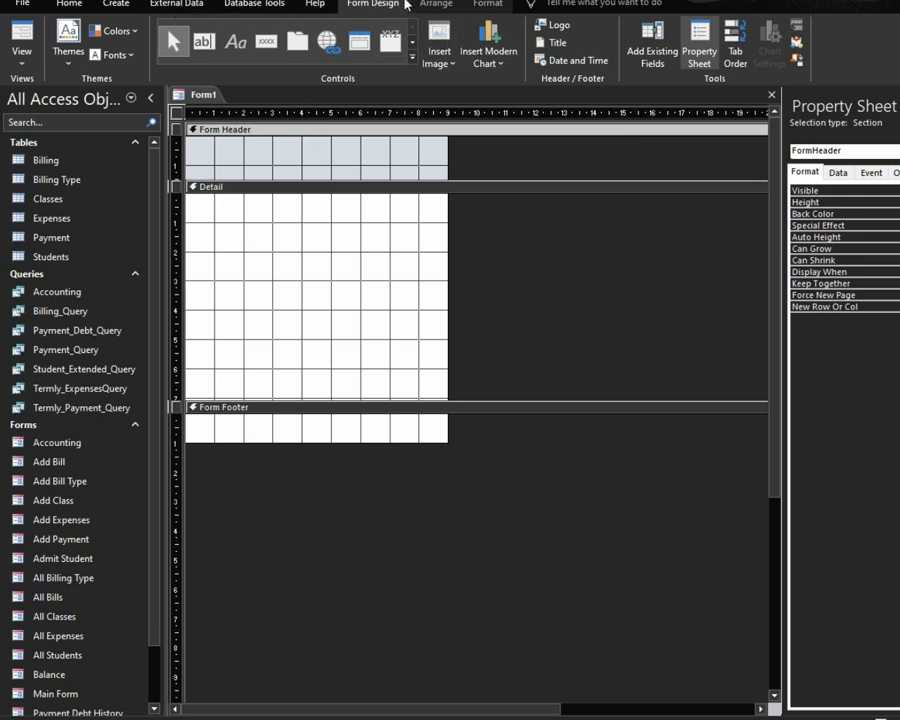
click(485, 5)
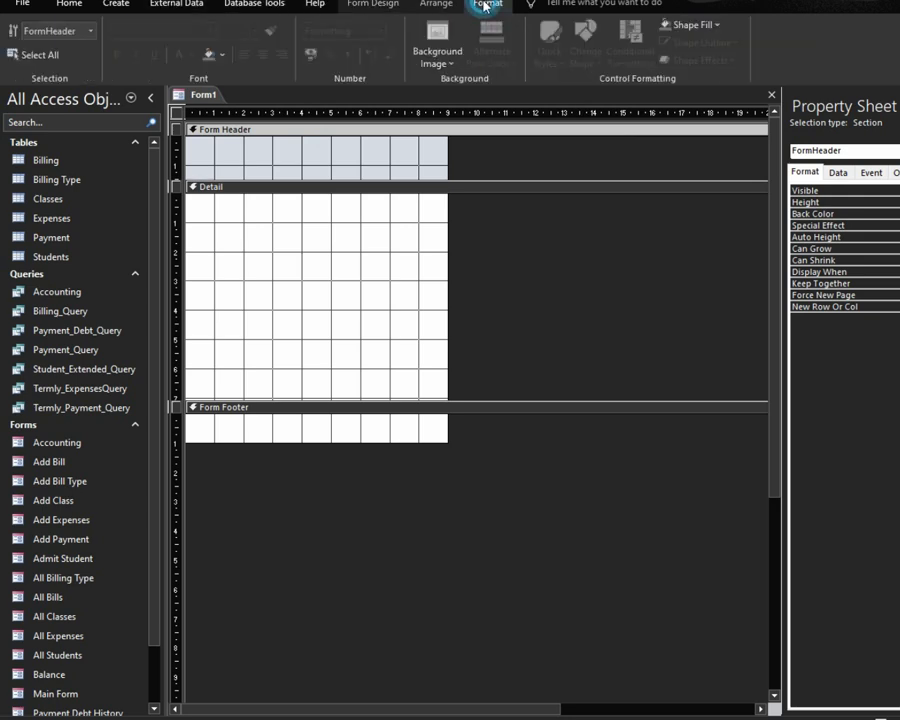
click(221, 54)
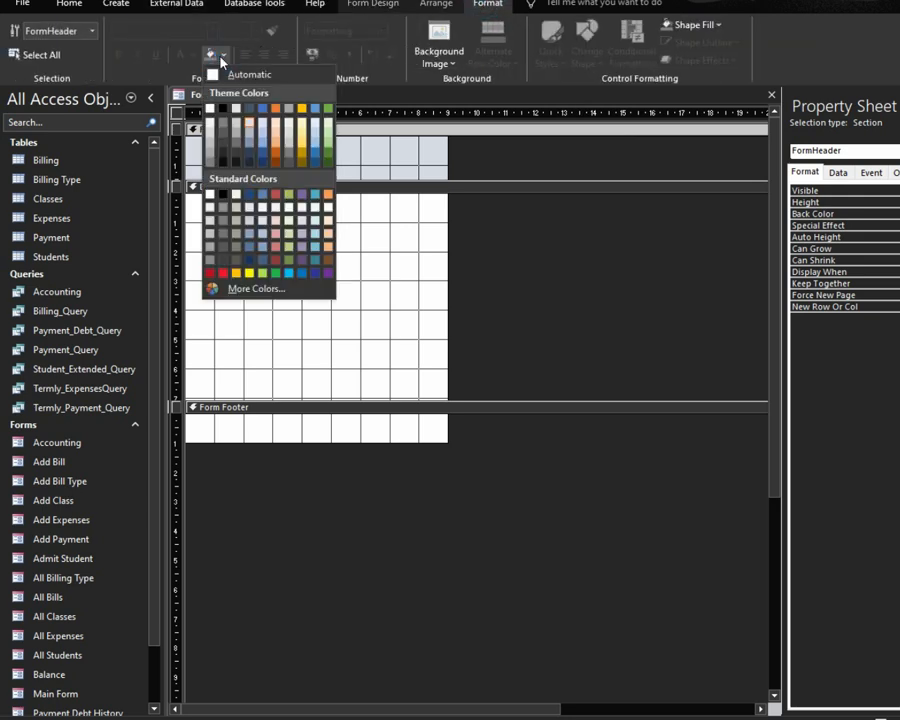
click(277, 261)
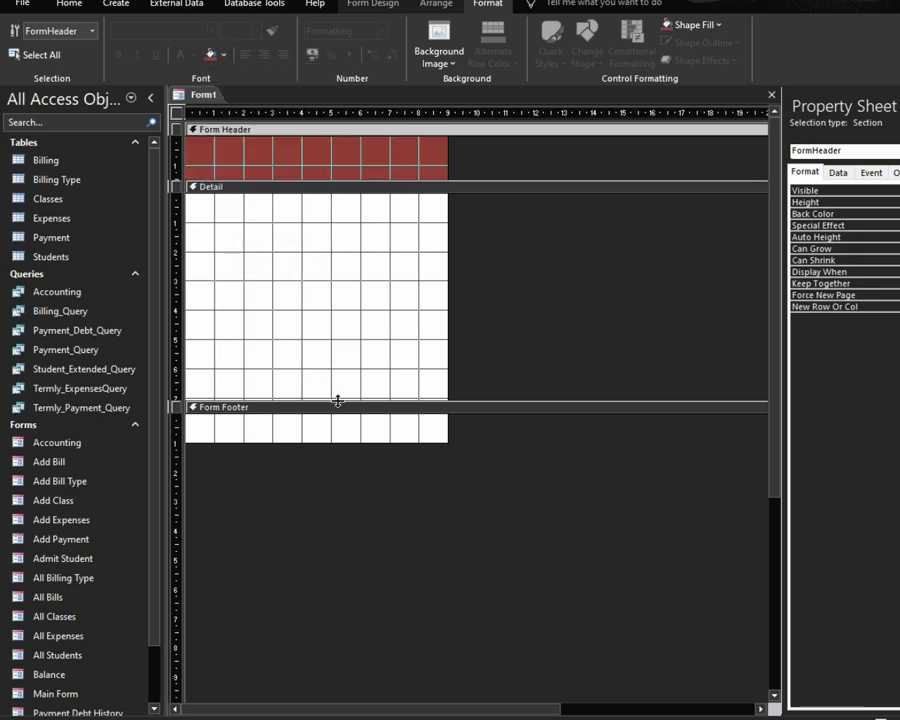
click(339, 403)
click(211, 55)
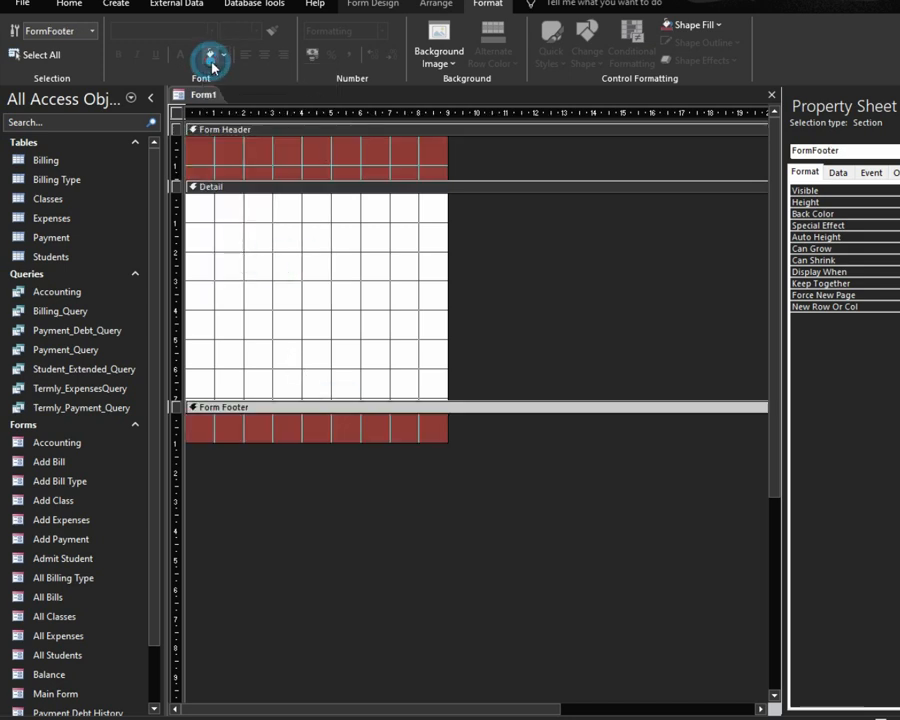
click(390, 221)
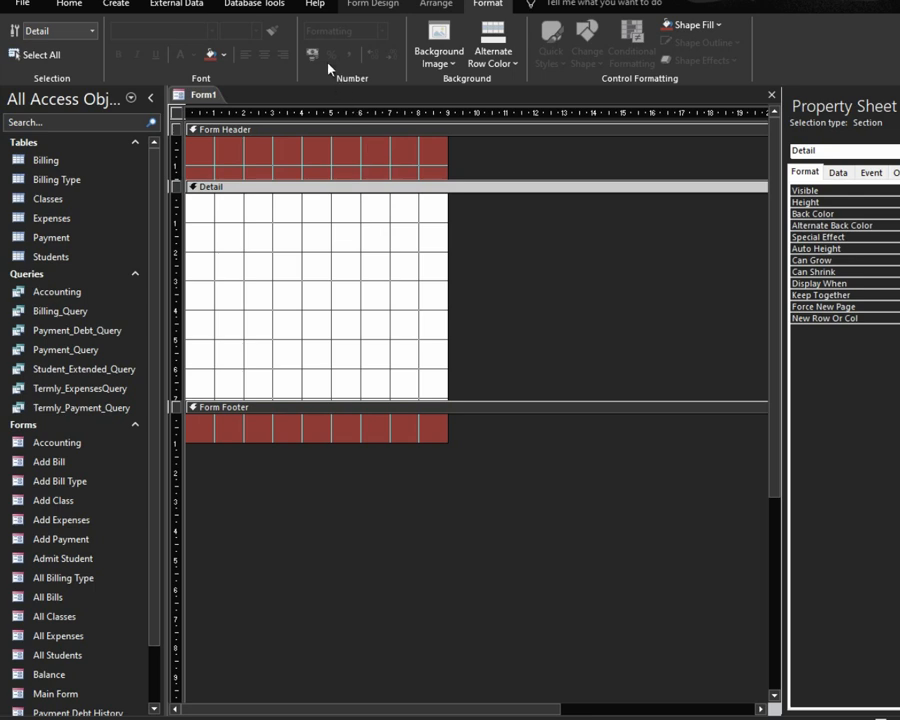
click(302, 142)
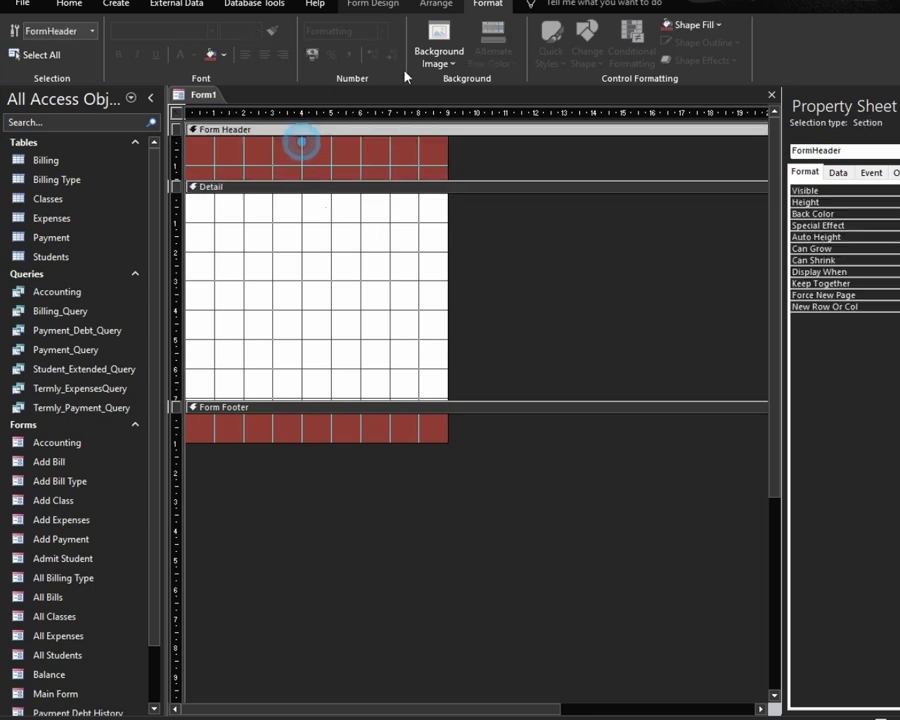
click(374, 4)
Step: Add a 'LOGIN FORM' label in the form header
click(235, 41)
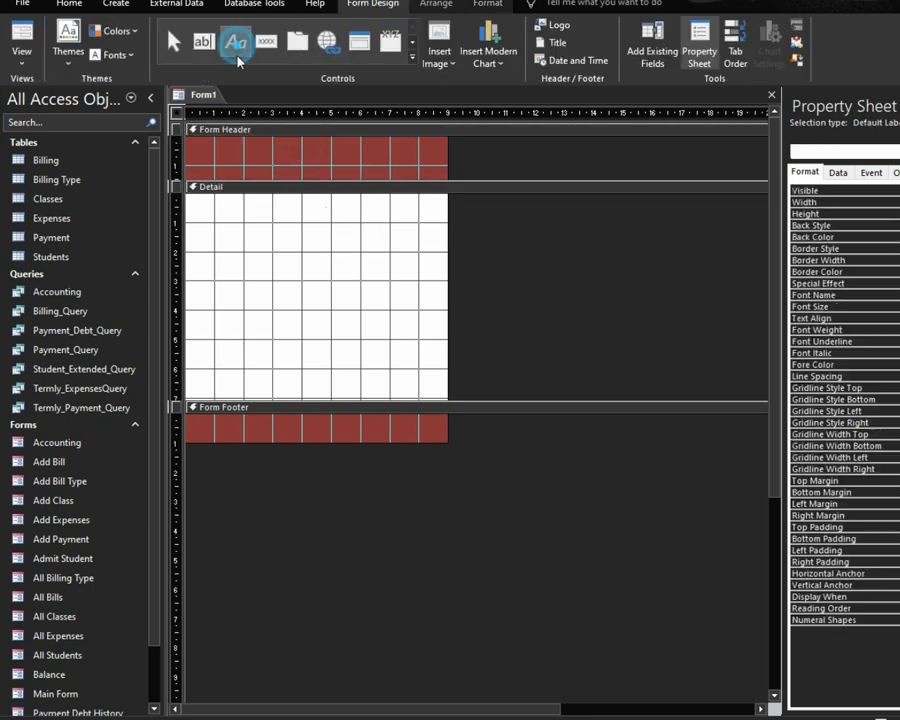
click(242, 160)
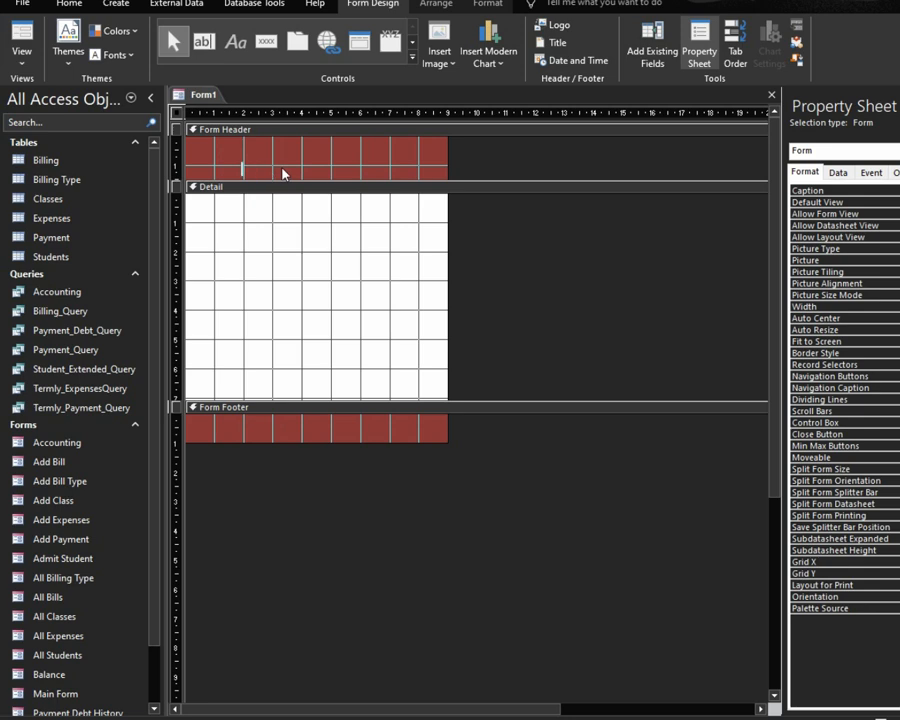
text(LOGIN FORM)
click(380, 172)
click(313, 161)
click(308, 155)
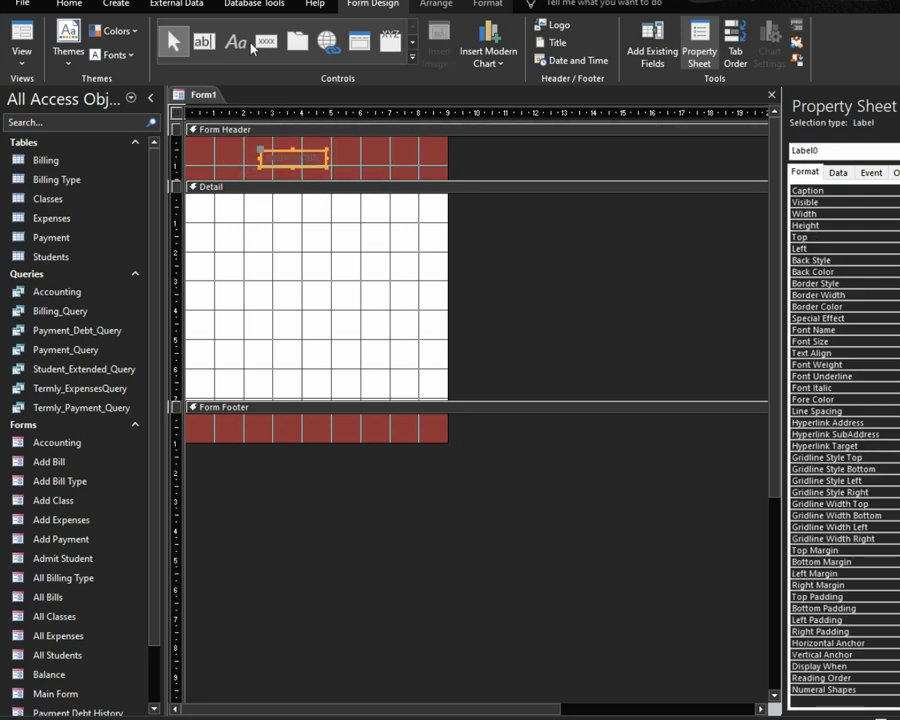
Step: Make the title size 20 white text, size it to fit, and move it up-left
click(488, 5)
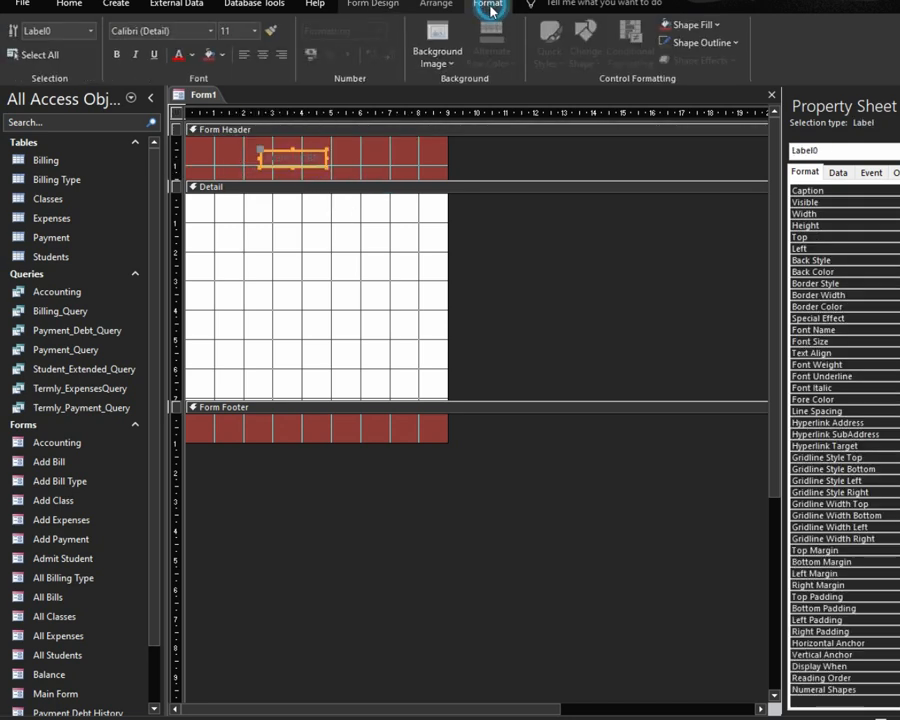
click(256, 32)
click(235, 151)
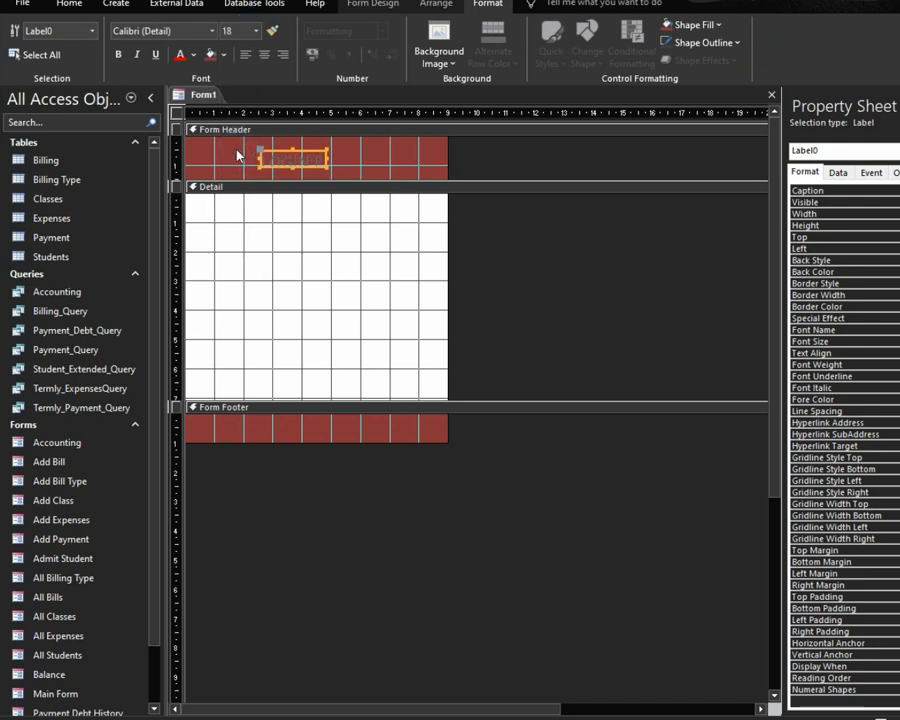
click(256, 31)
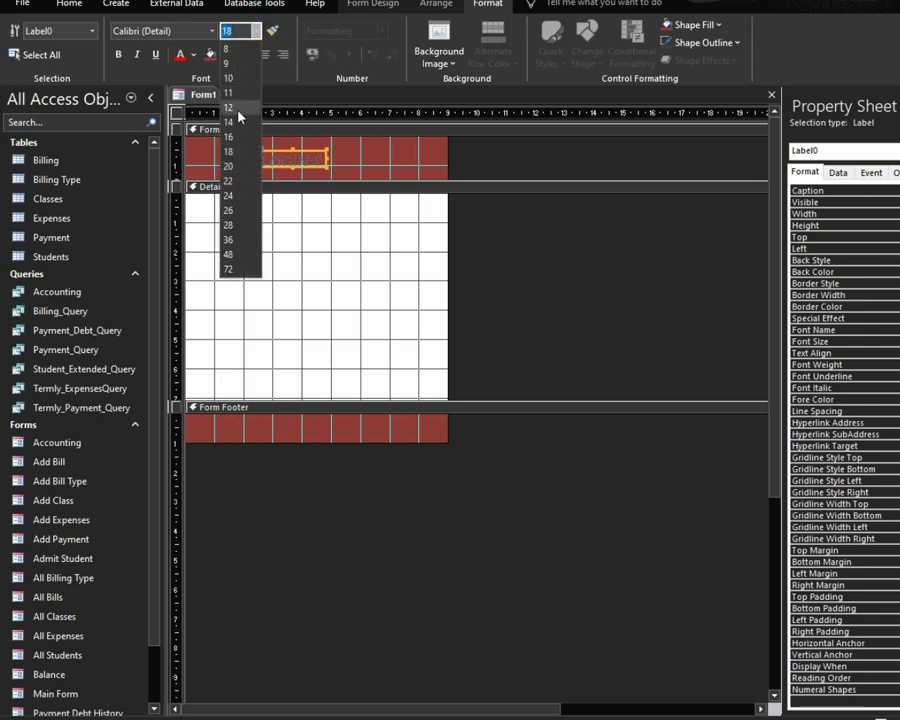
click(232, 163)
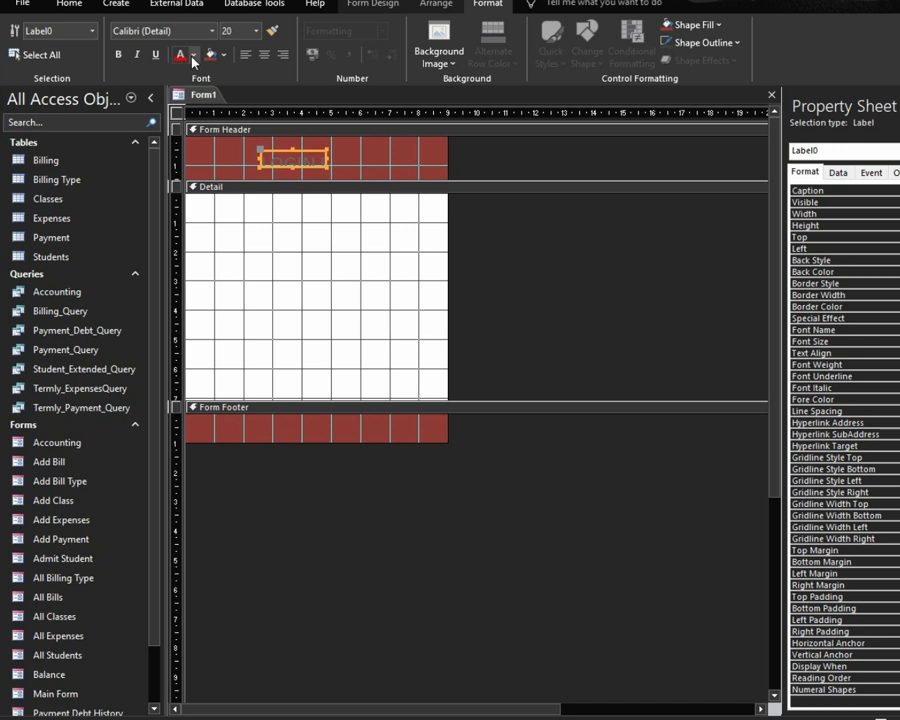
click(190, 55)
click(180, 107)
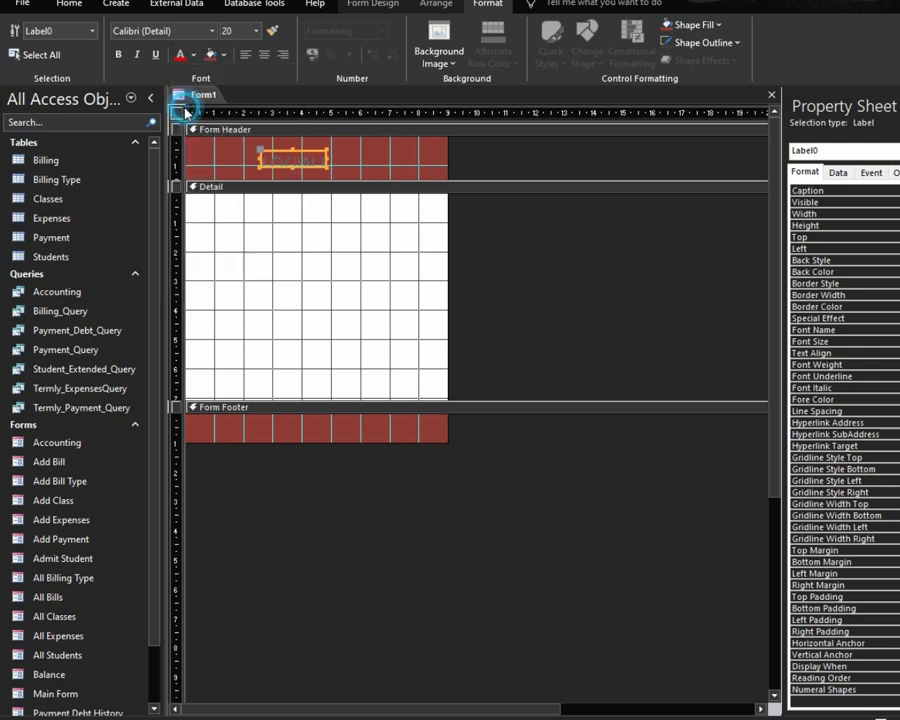
right_click(272, 163)
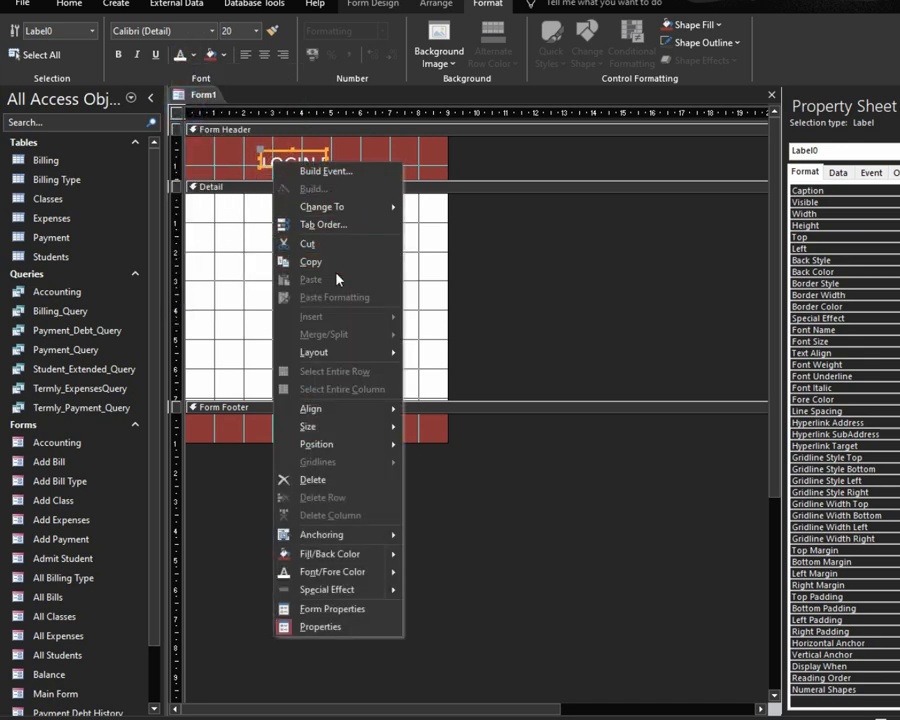
mouse_move(368, 424)
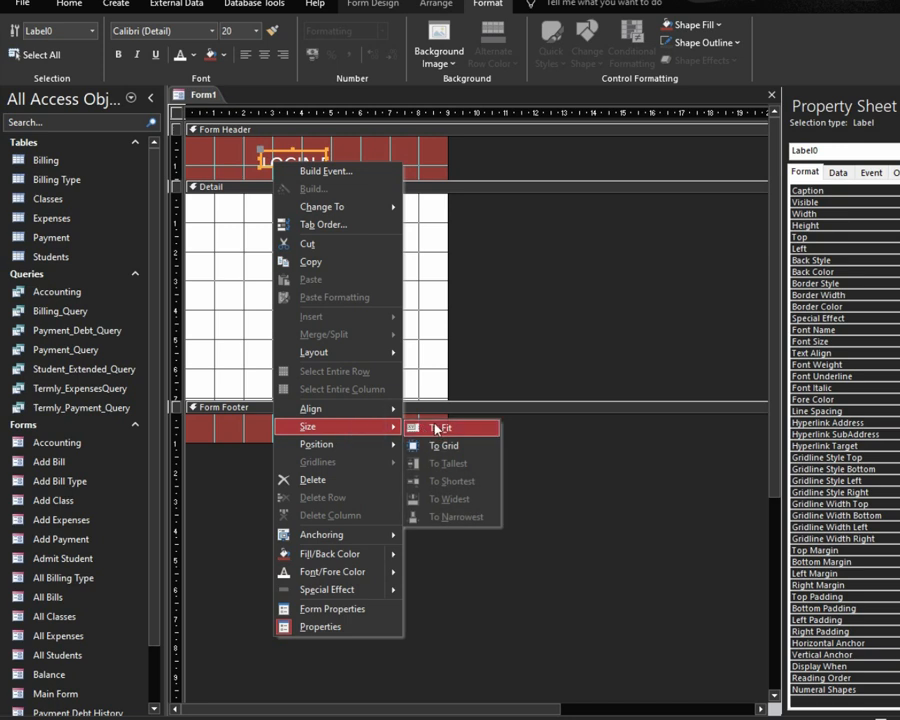
click(436, 424)
drag(312, 149, 304, 141)
click(345, 308)
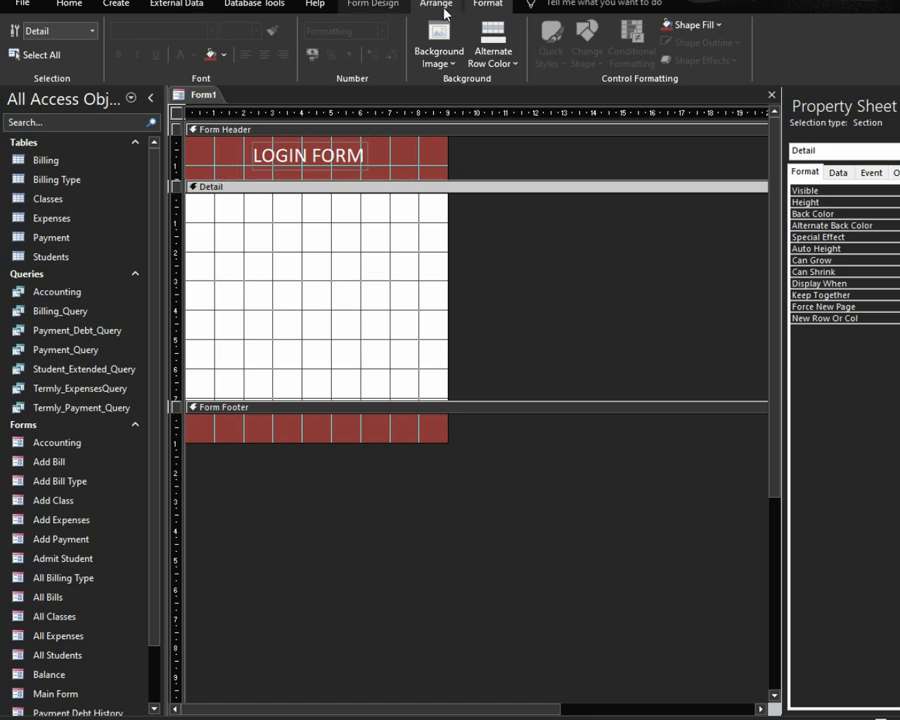
Step: Add an unbound text box with its label to the detail section and position them
click(377, 7)
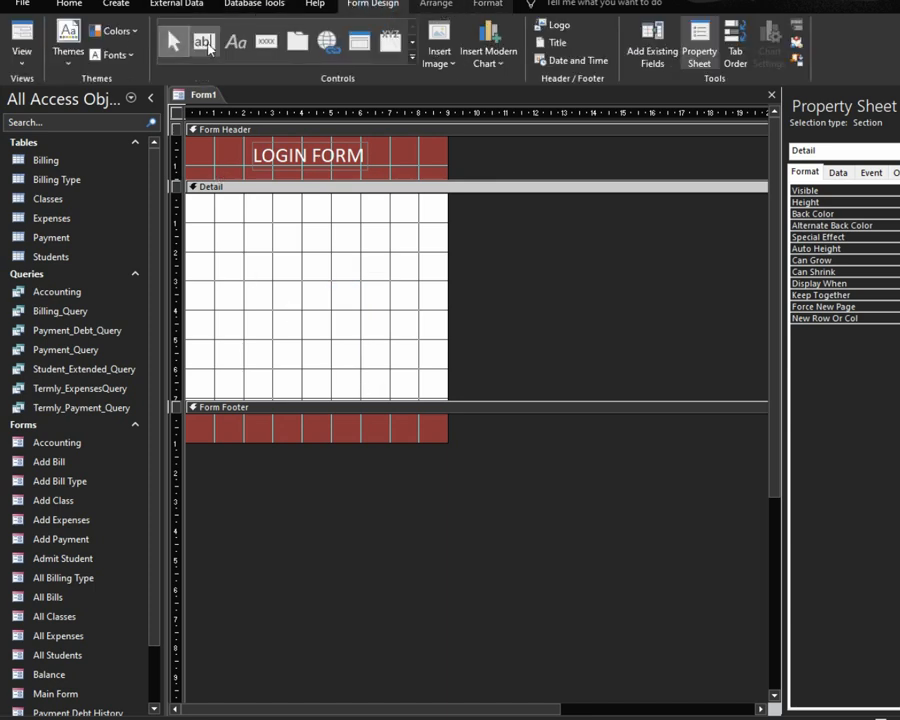
click(203, 42)
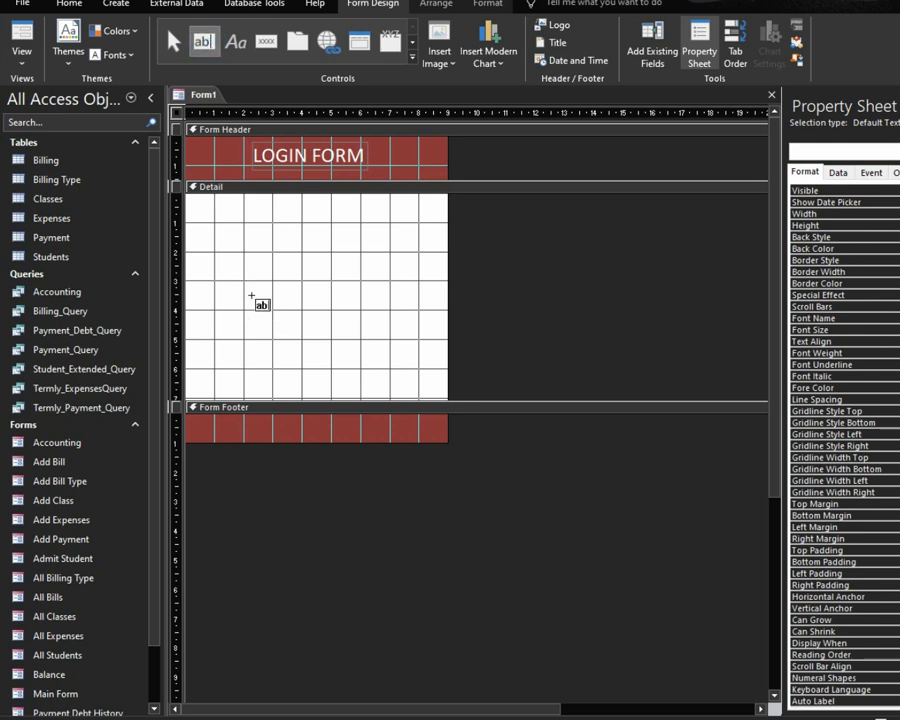
click(247, 257)
drag(303, 262, 357, 256)
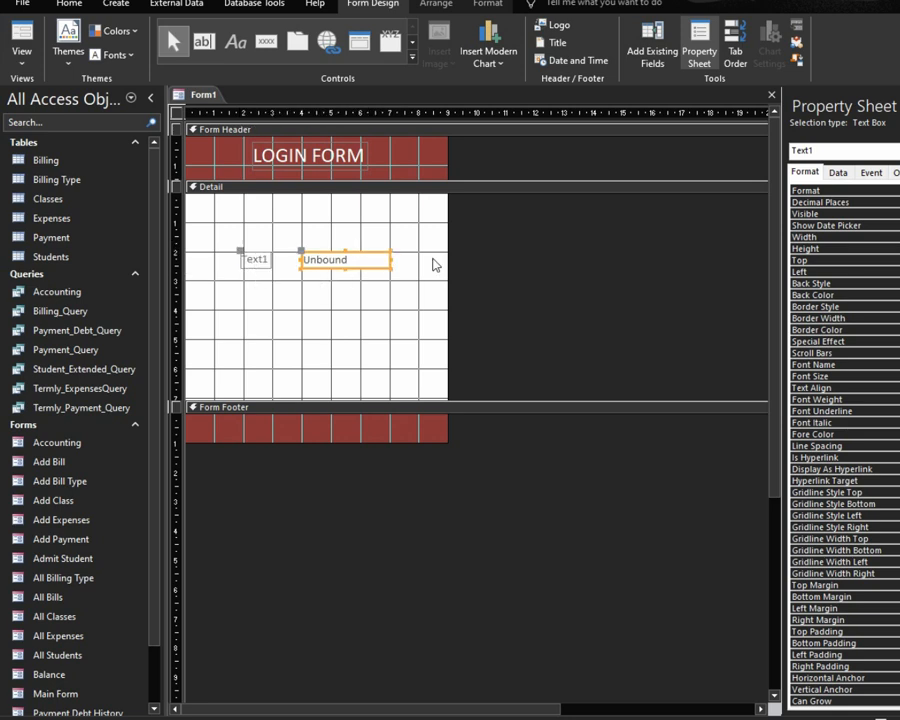
drag(390, 261, 399, 261)
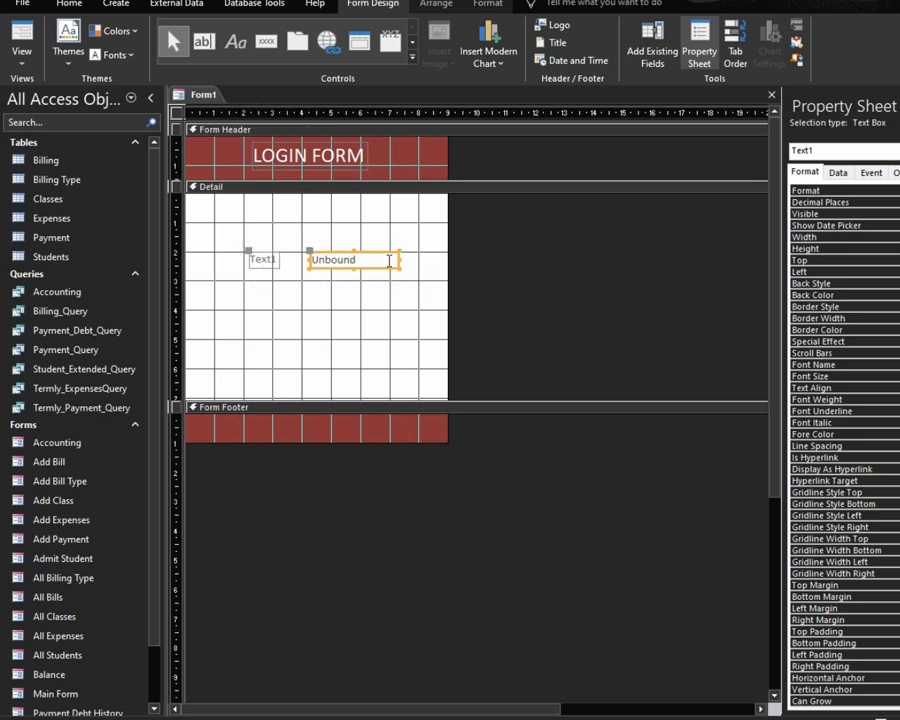
click(256, 260)
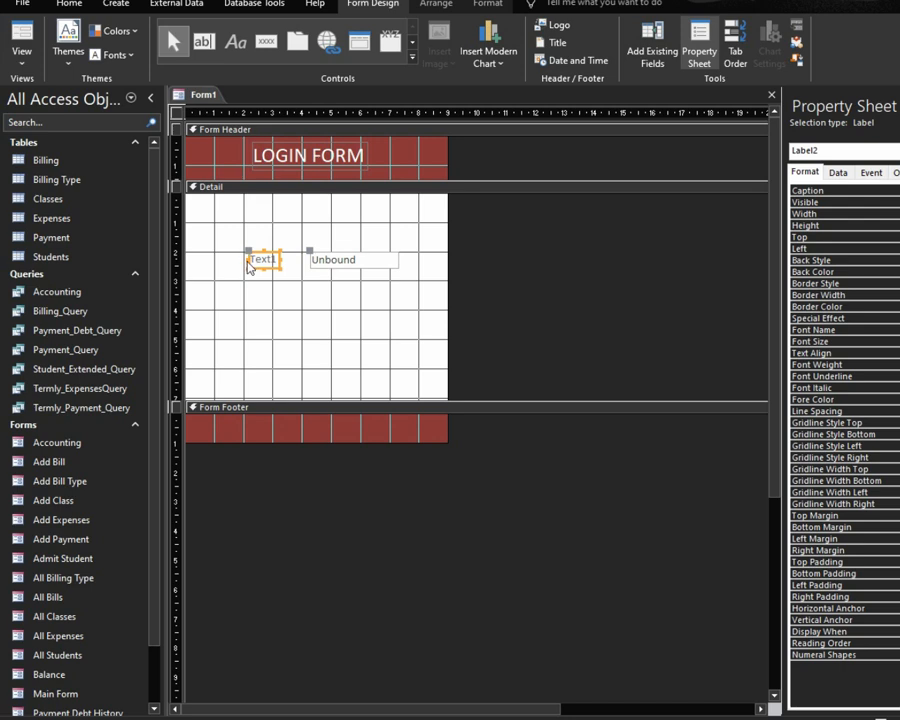
drag(248, 260, 243, 259)
Step: Duplicate the label and text box pair and relabel them Username and Password
drag(236, 230, 372, 276)
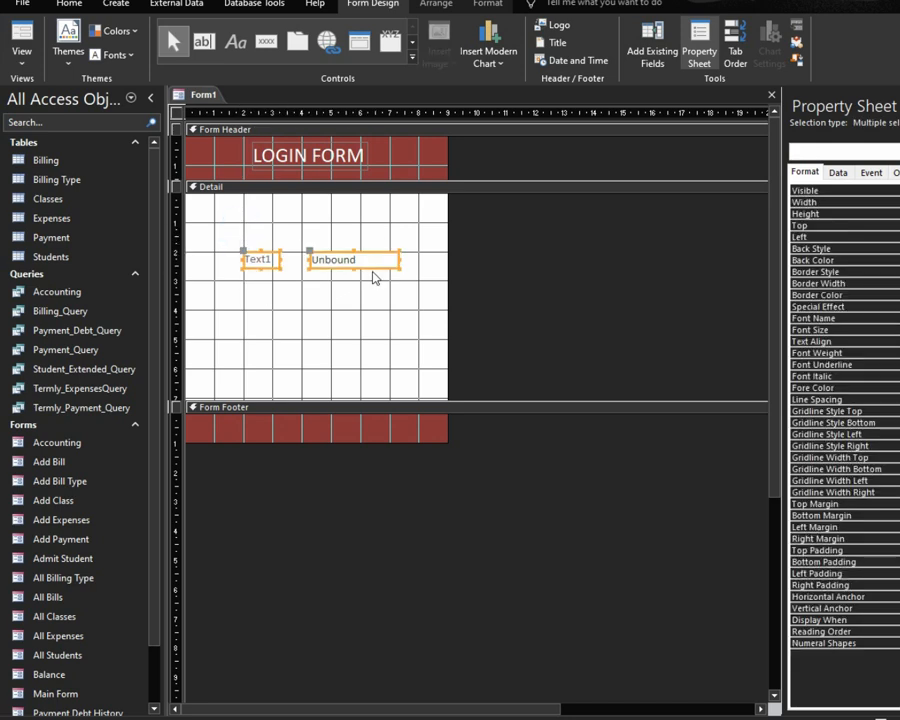
key(ctrl+v)
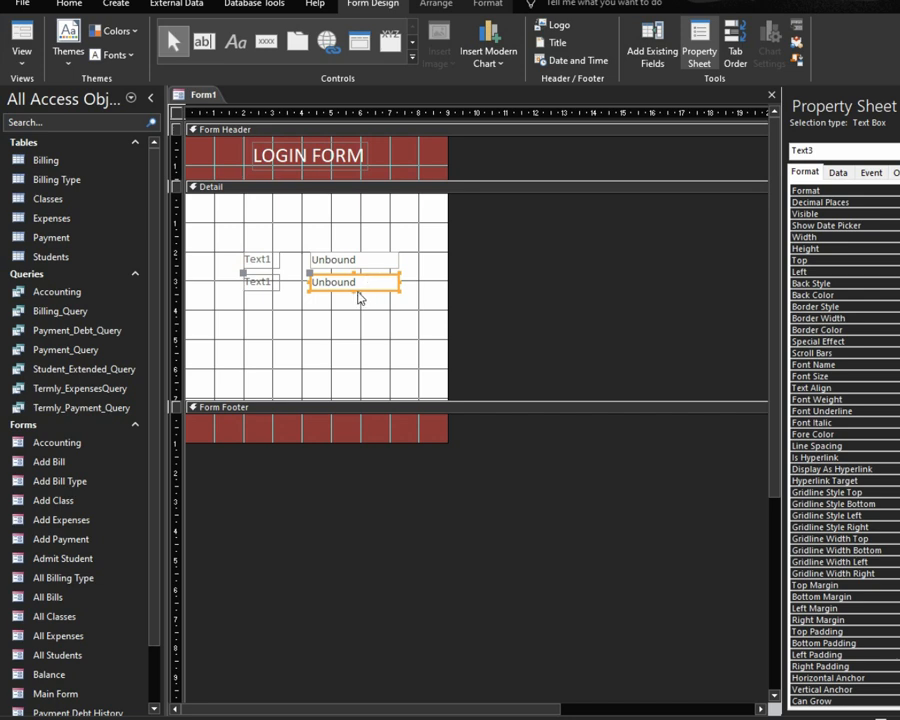
click(250, 261)
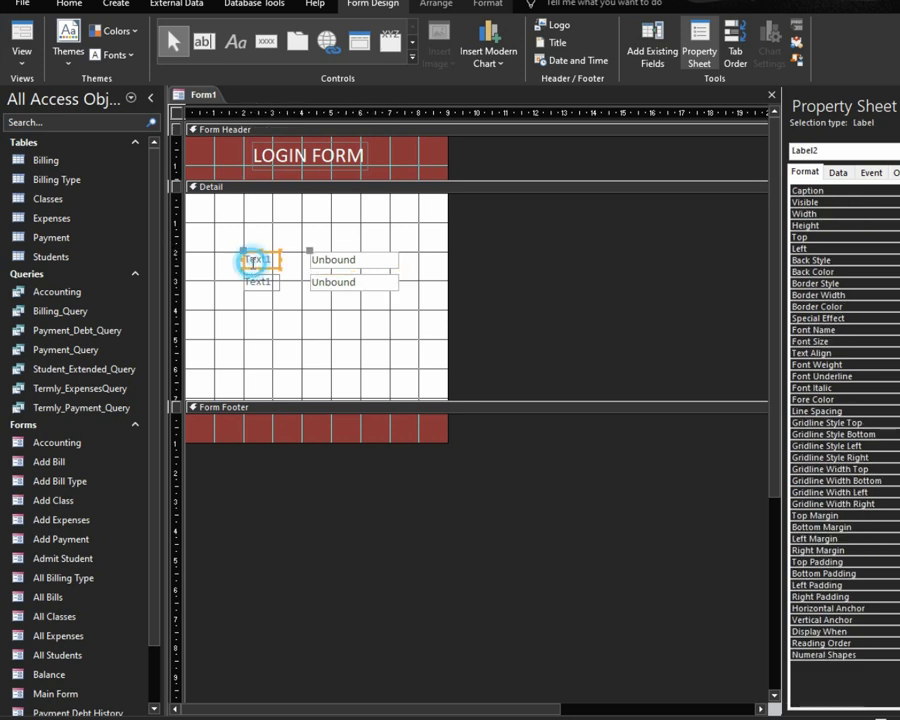
double_click(251, 260)
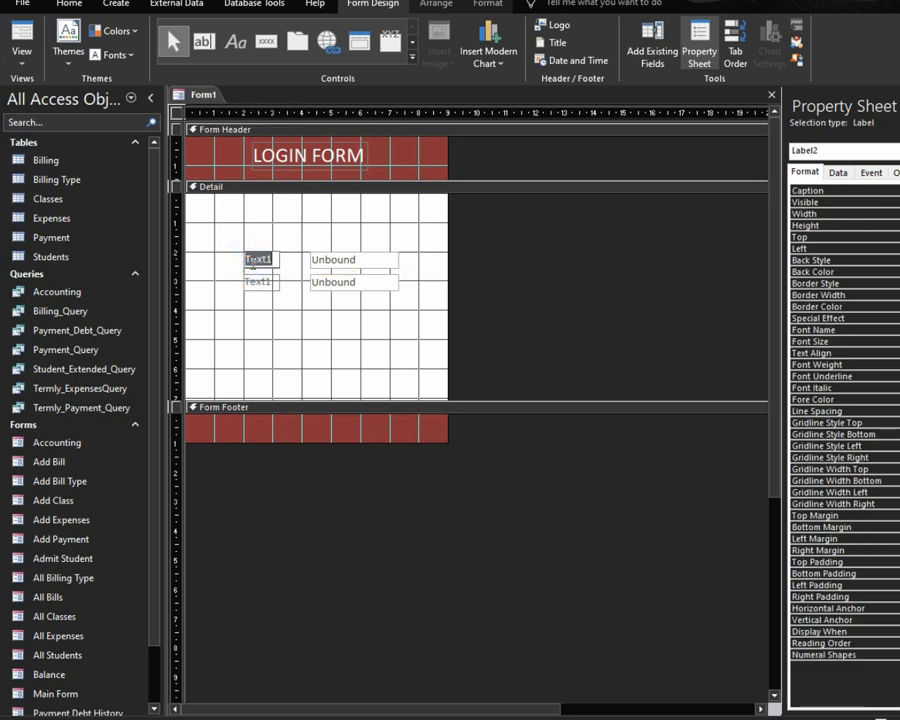
text(Username)
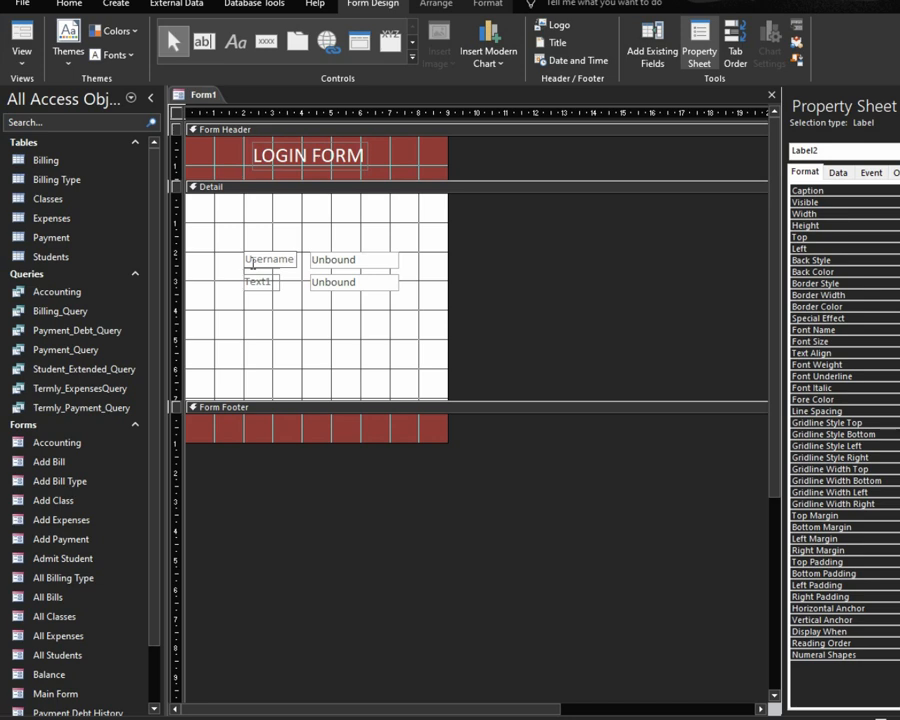
click(258, 281)
double_click(258, 281)
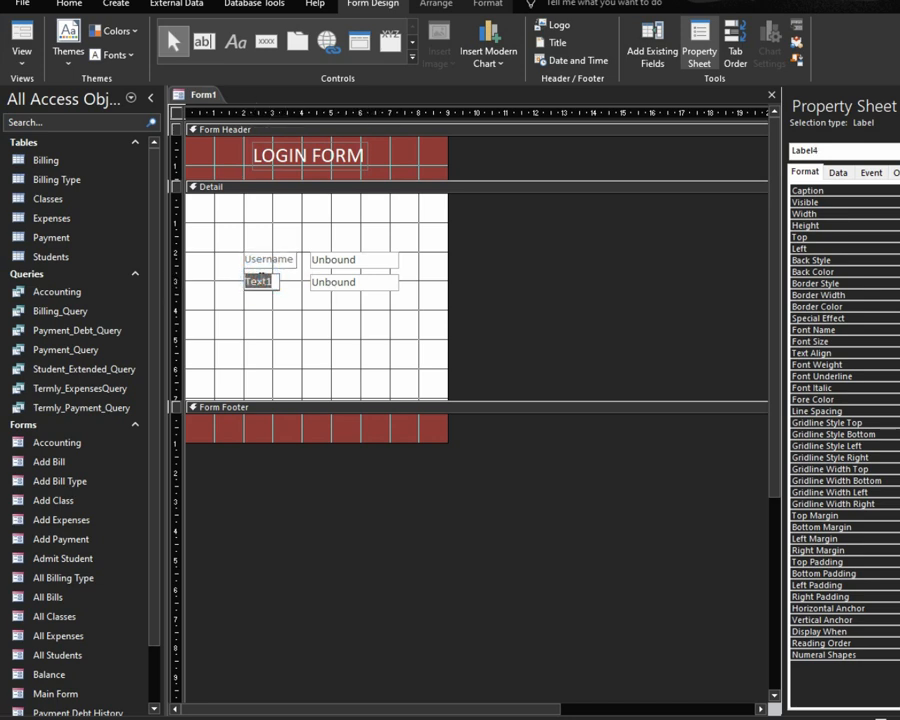
text(Password)
click(362, 280)
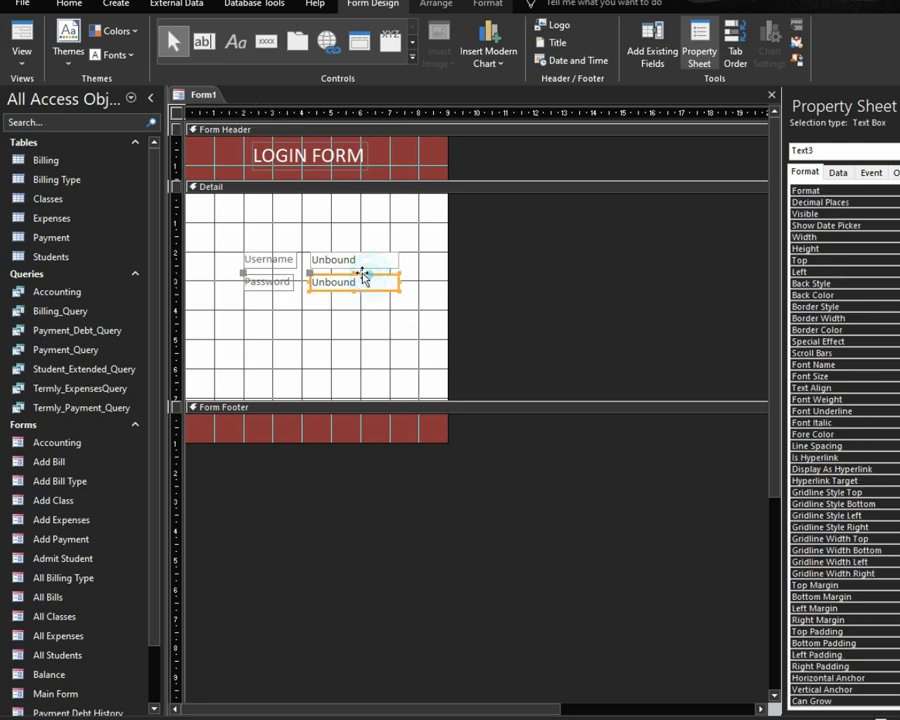
Step: Shift the login controls left, widen both text boxes, and select all four controls
drag(253, 246, 350, 308)
drag(280, 262, 246, 265)
click(363, 296)
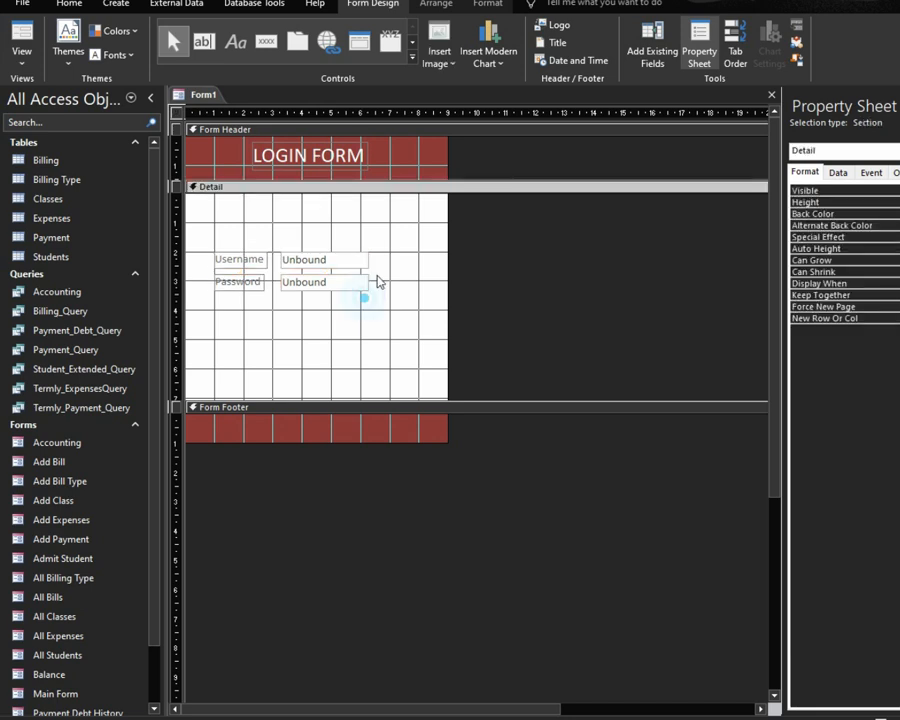
drag(372, 256, 412, 289)
click(370, 284)
click(375, 263)
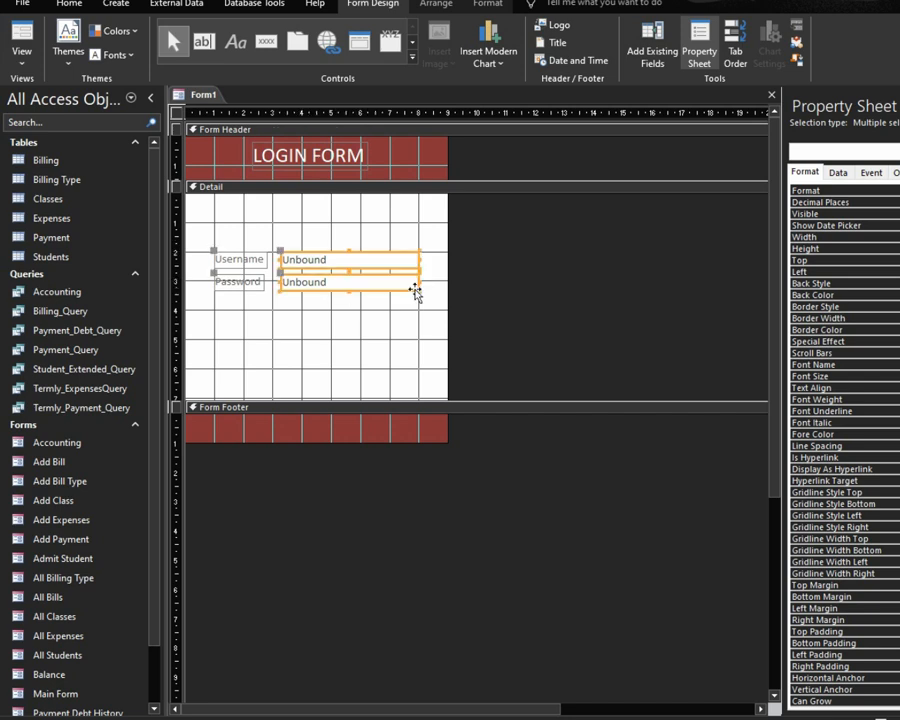
click(314, 299)
drag(370, 231, 227, 311)
click(487, 4)
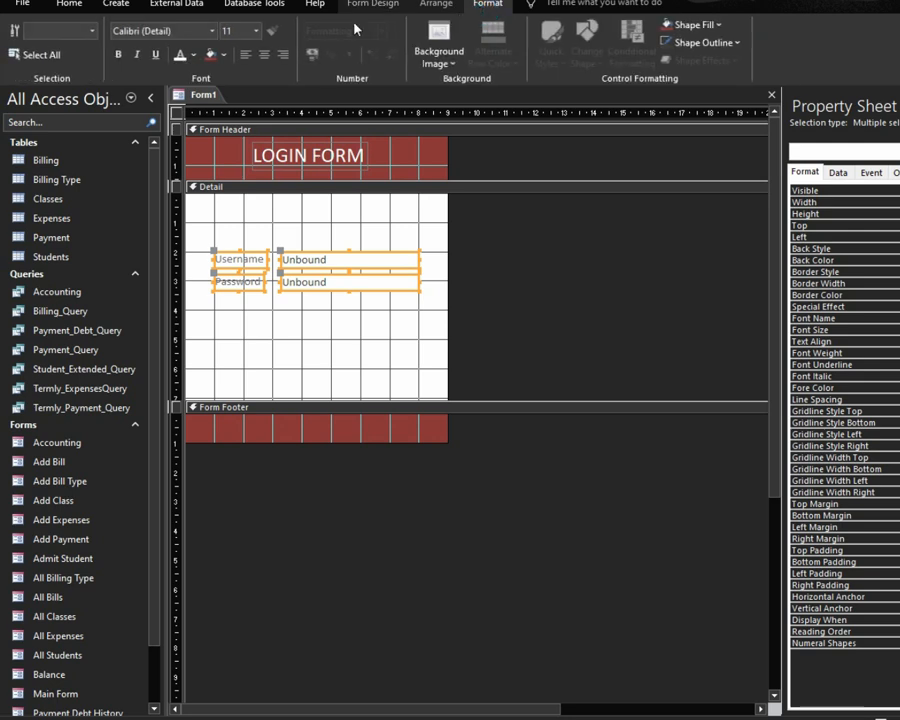
click(255, 31)
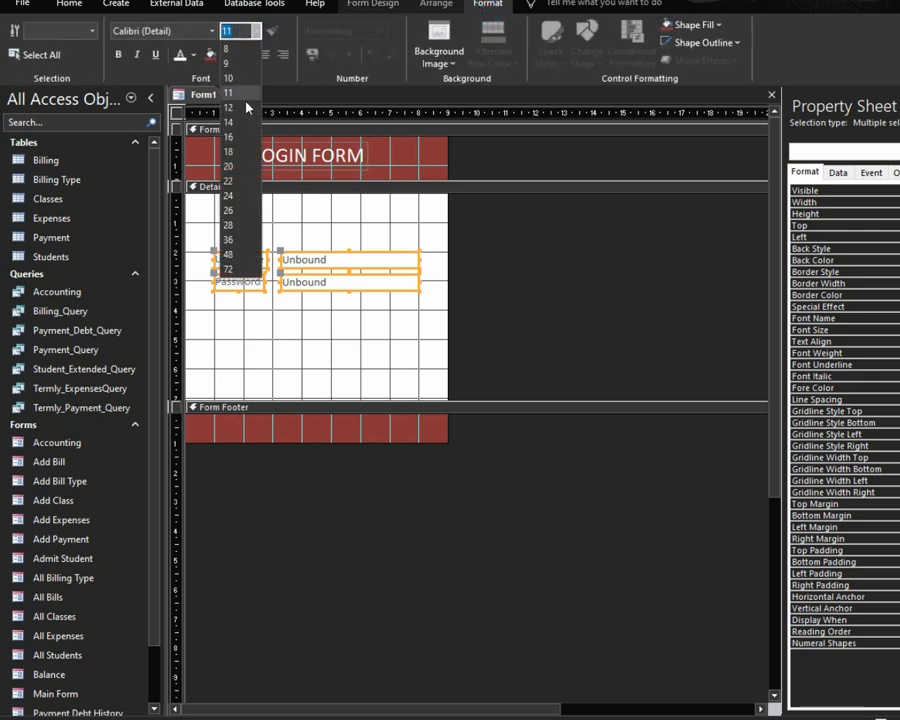
Step: Give the login controls size 12 Automatic black text and size them to fit
click(242, 104)
click(193, 54)
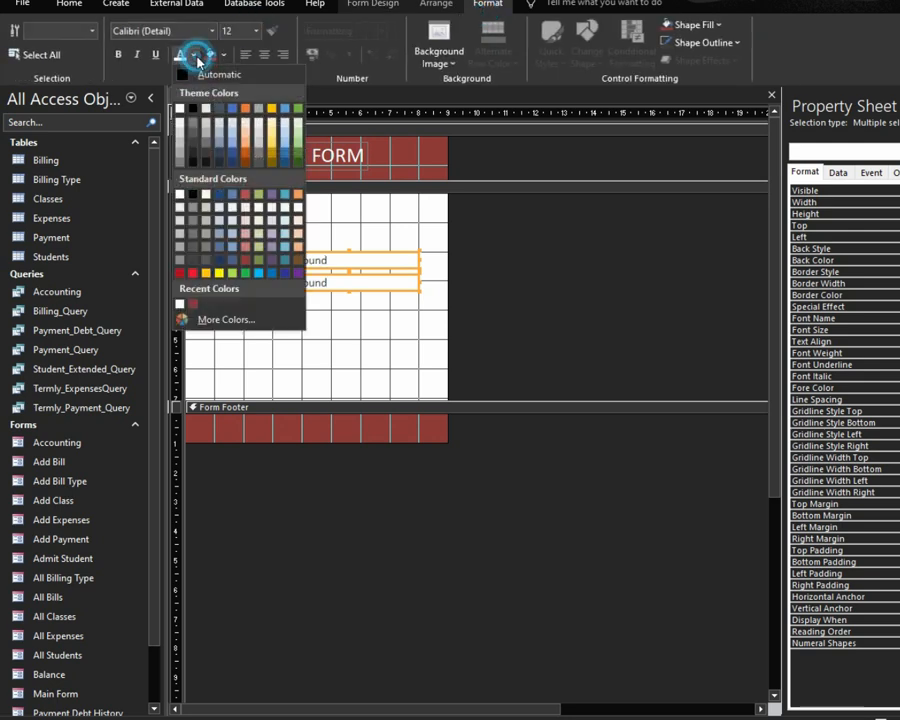
click(189, 74)
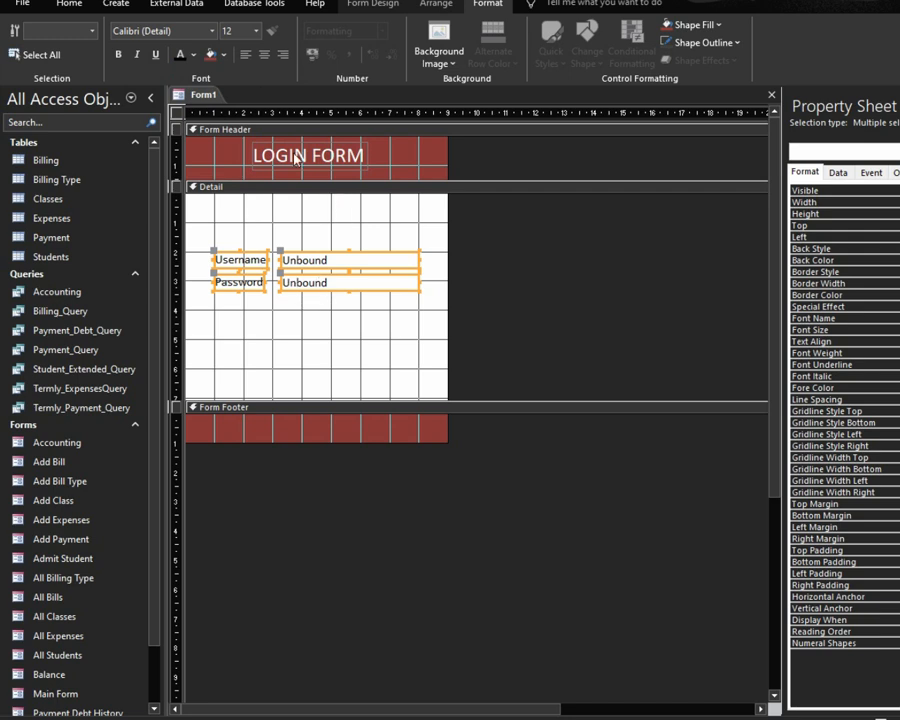
click(352, 331)
drag(344, 240, 286, 282)
right_click(296, 284)
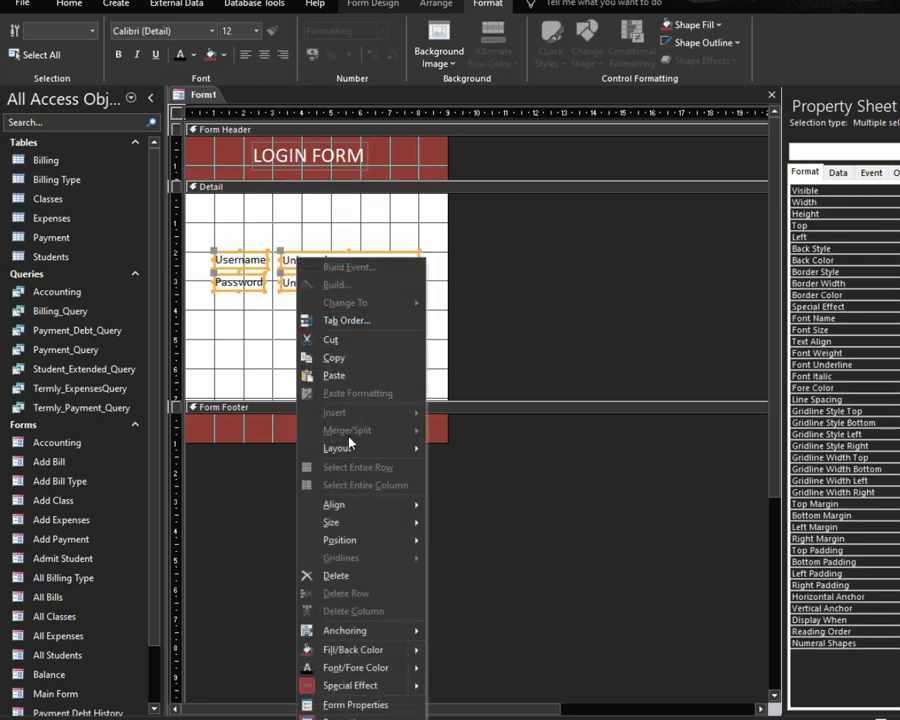
mouse_move(410, 522)
click(448, 522)
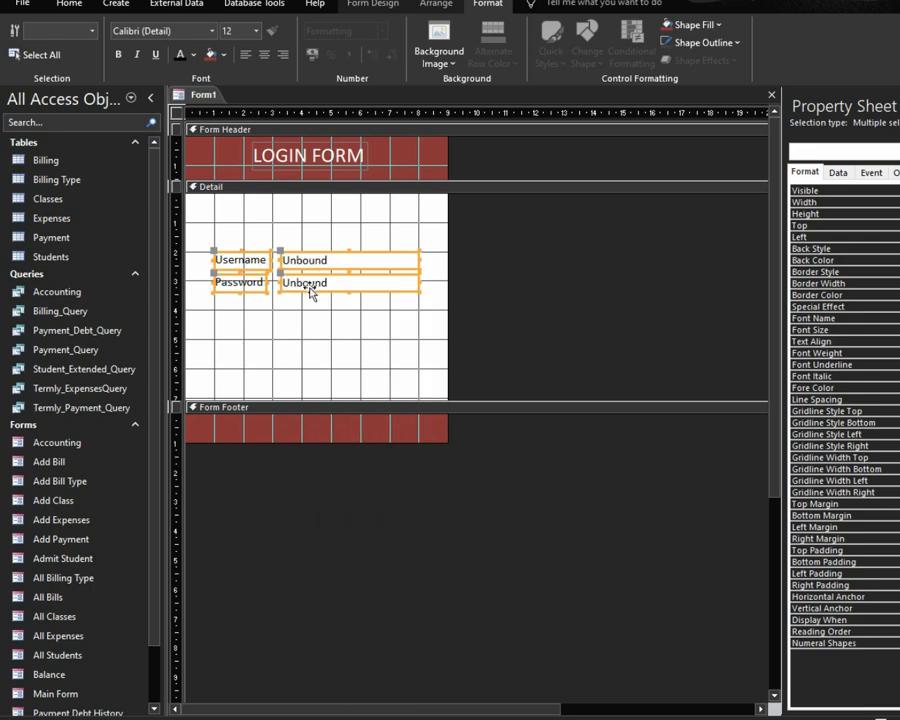
Step: Nudge the Password label and box down to leave a gap below Username
click(313, 316)
drag(420, 268, 228, 291)
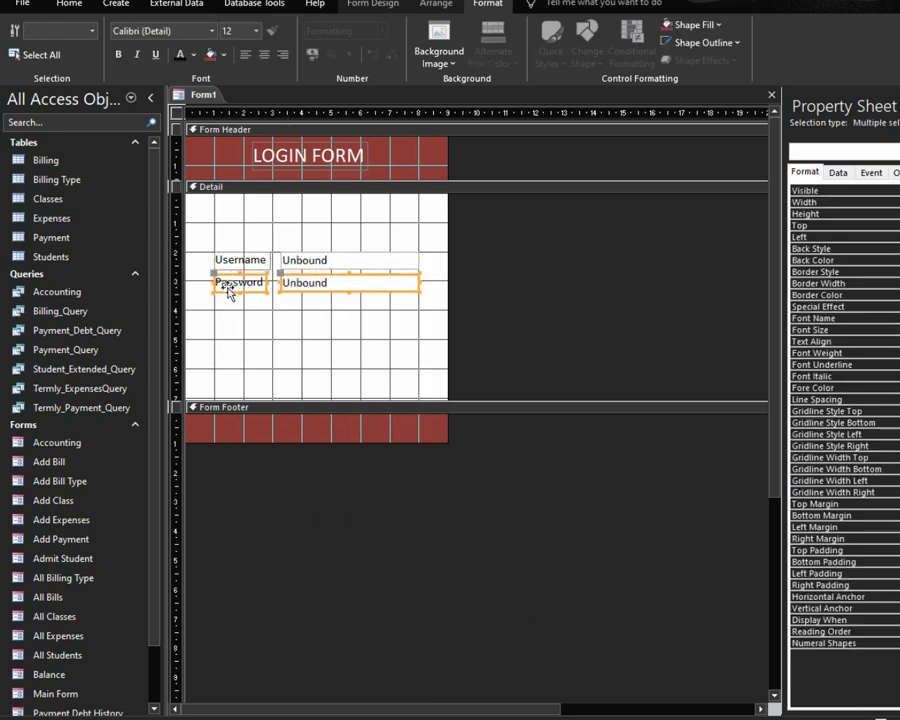
key(Down)
key(Down)
key(Down)
key(Down)
key(Down)
key(Down)
key(Down)
key(Down)
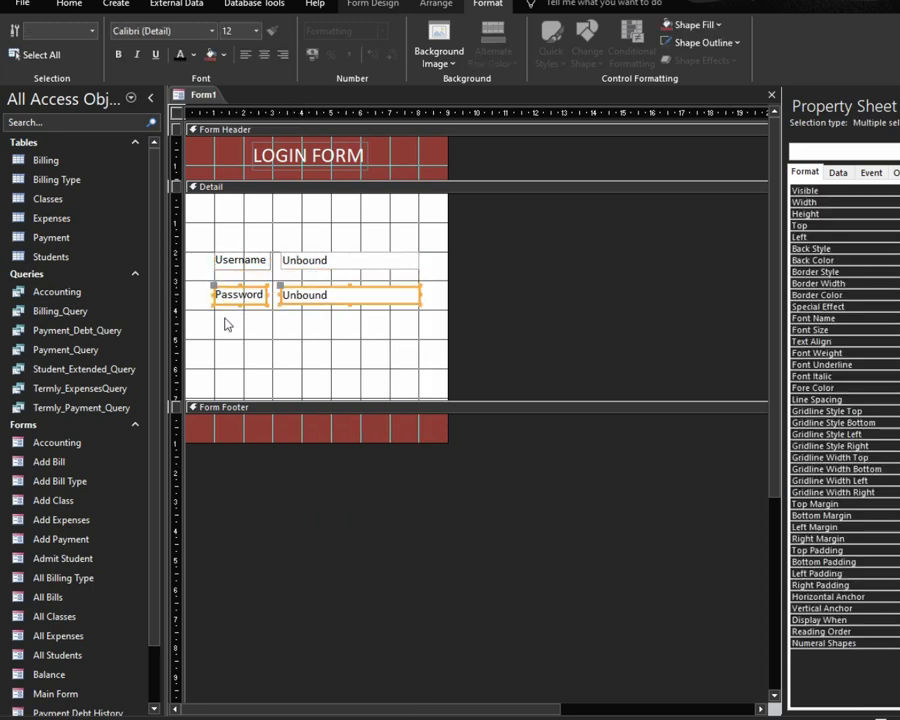
key(Down)
key(Down)
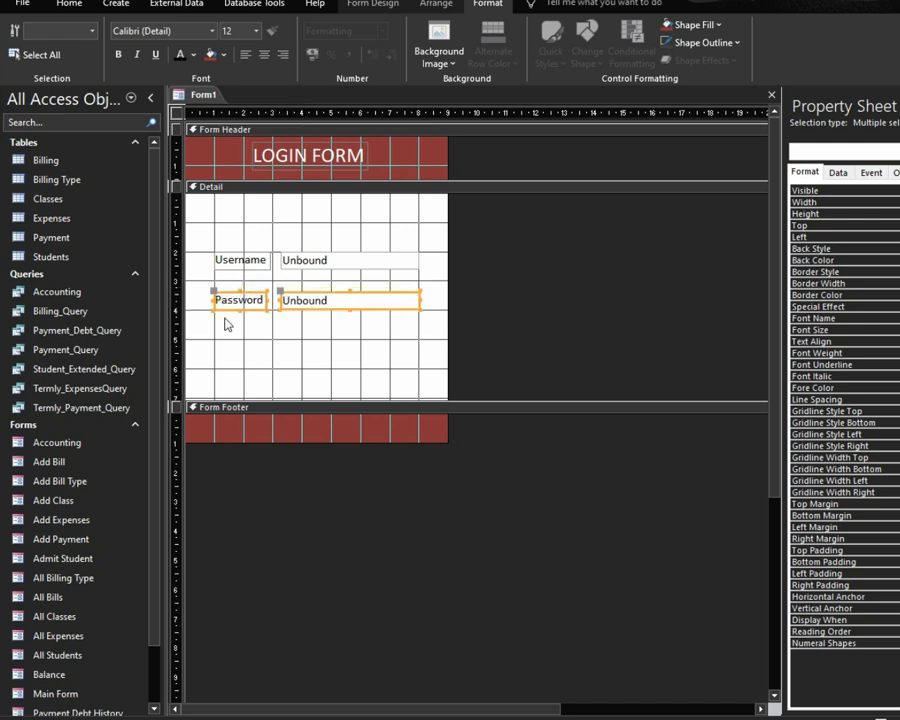
click(249, 239)
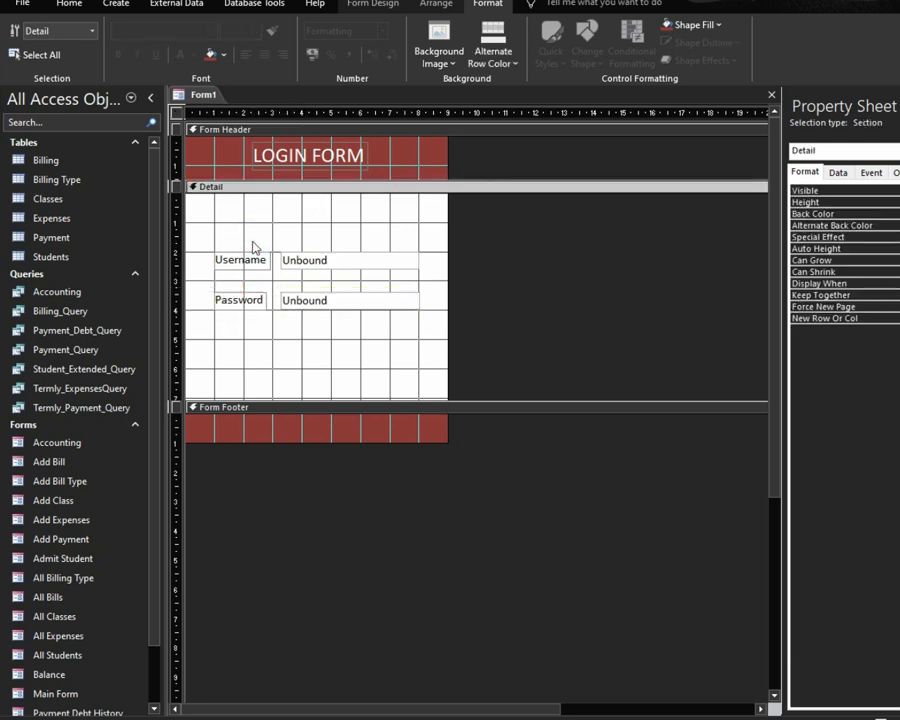
drag(236, 240, 325, 345)
click(369, 338)
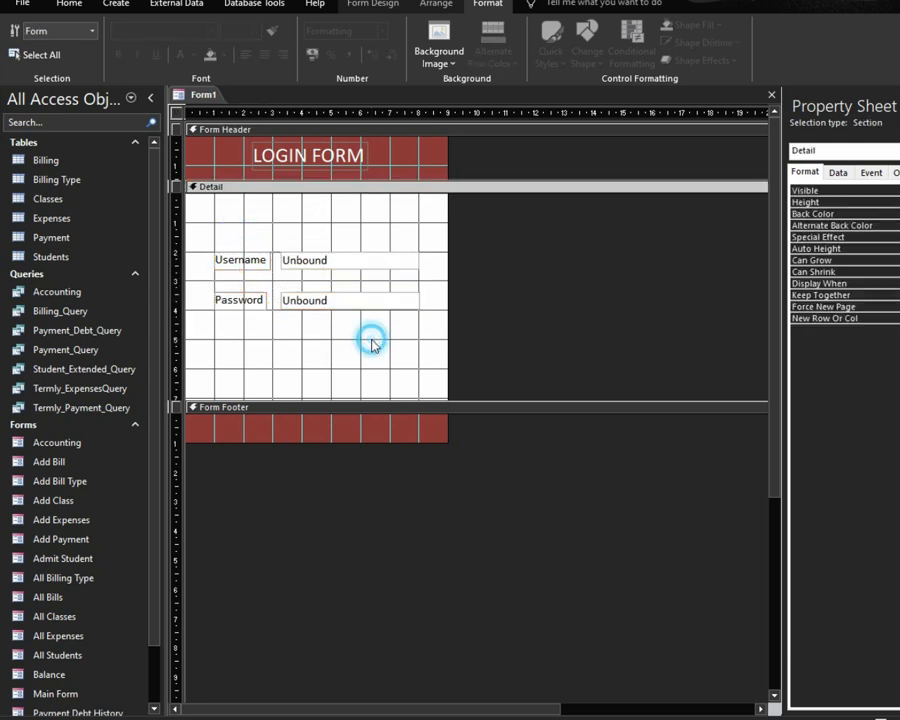
click(341, 342)
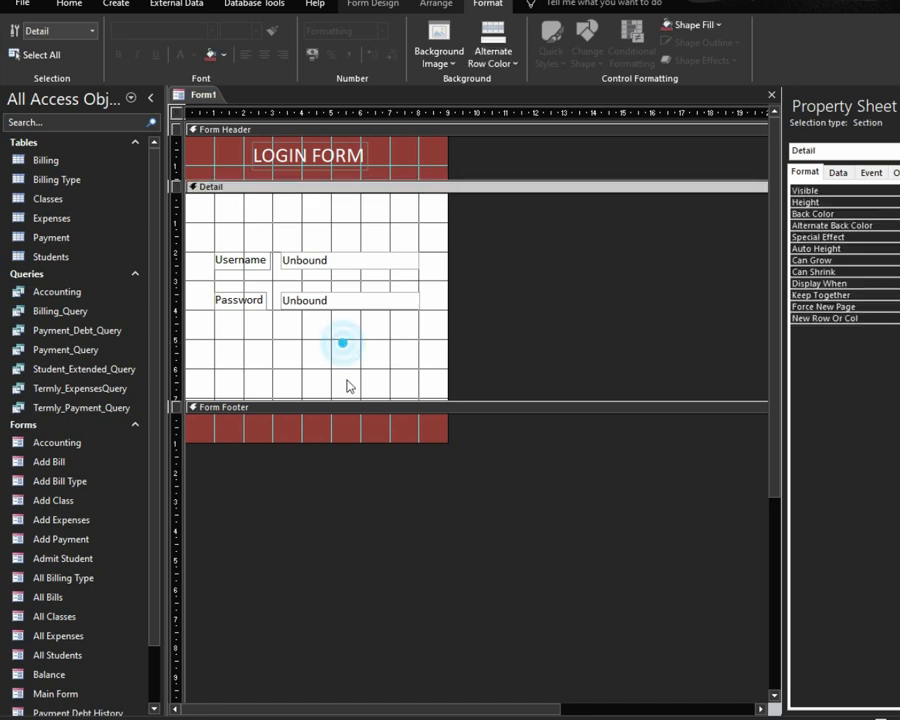
click(343, 342)
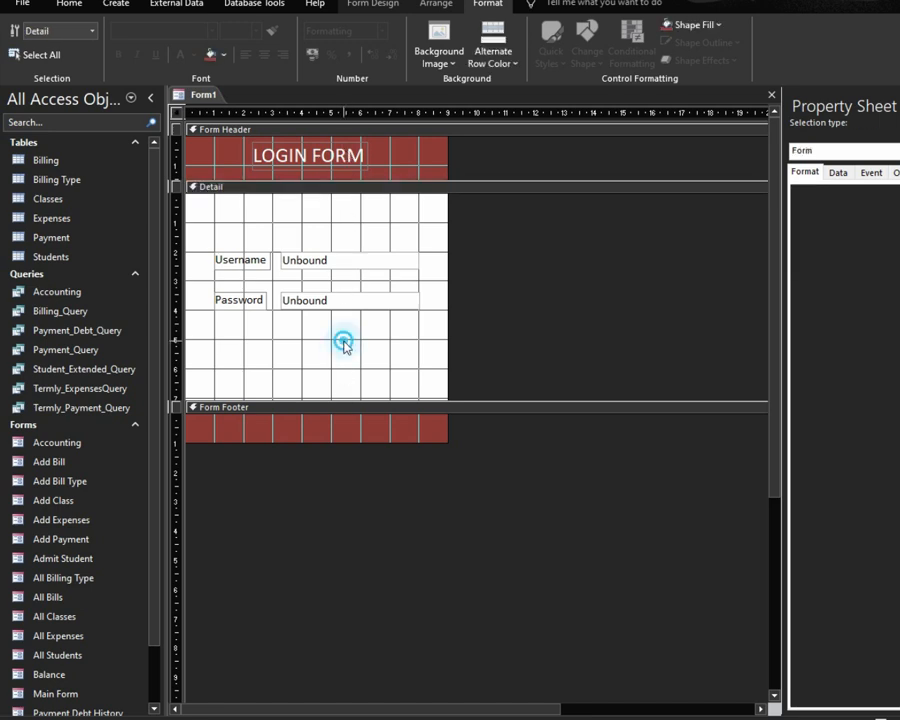
Step: Draw a button below the Password row, skip the wizard, and caption it 'Log In'
click(372, 3)
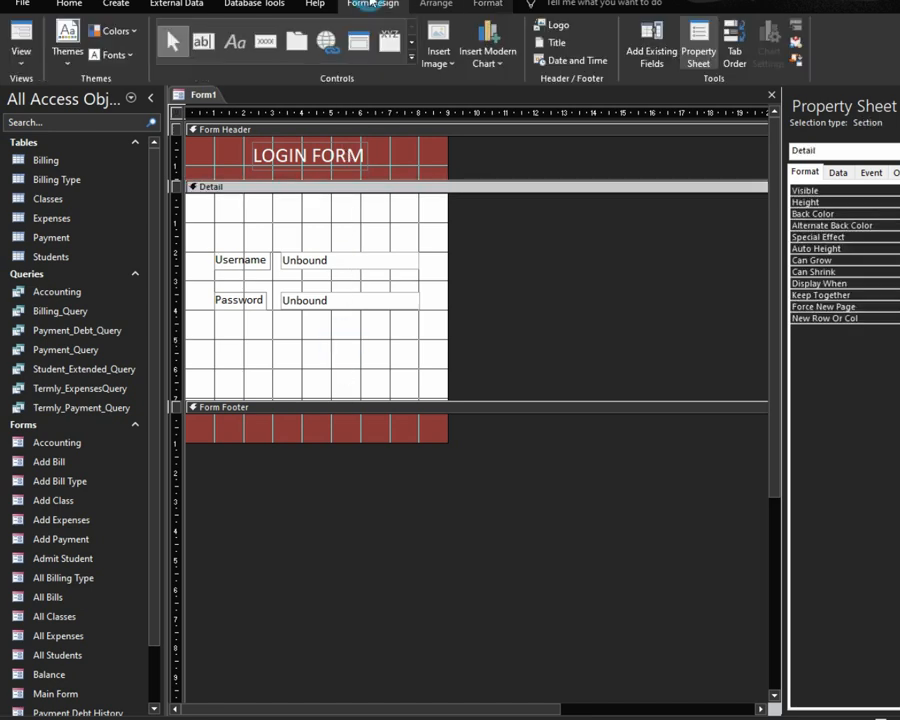
click(266, 41)
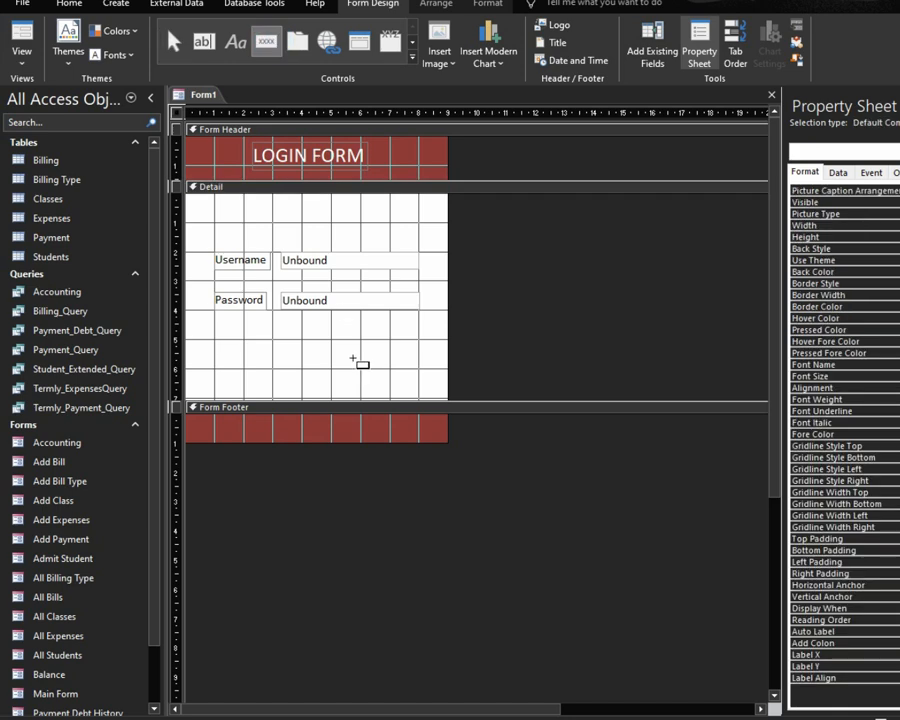
drag(333, 340, 388, 364)
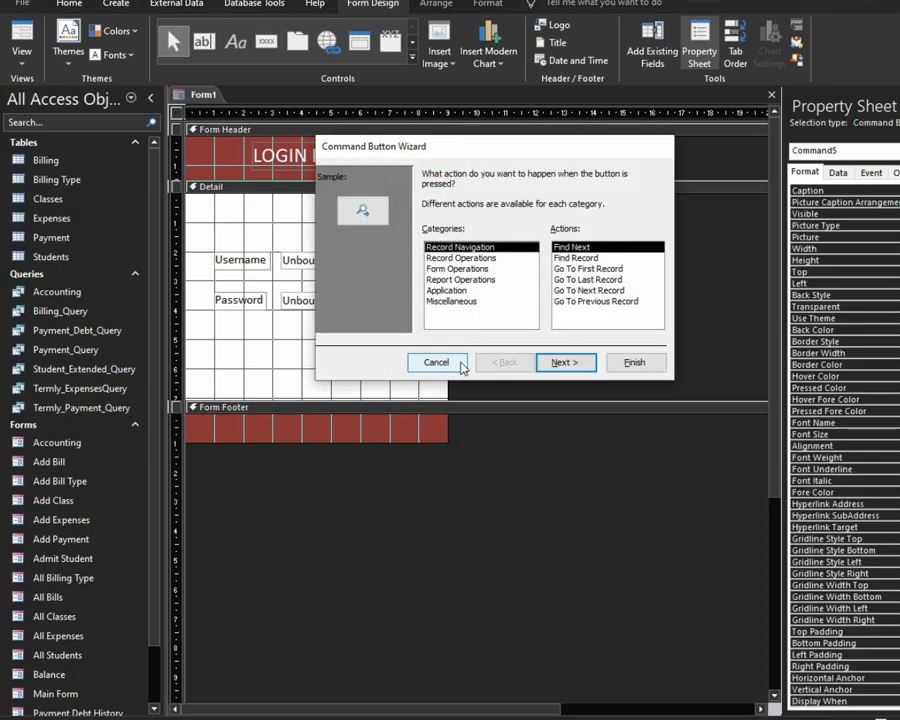
click(460, 364)
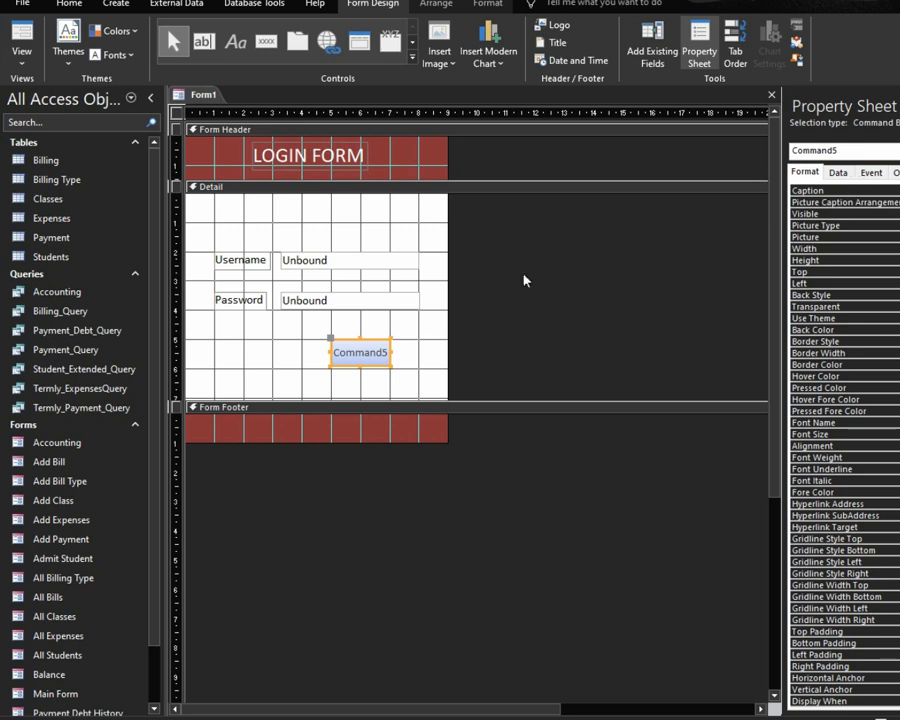
double_click(355, 352)
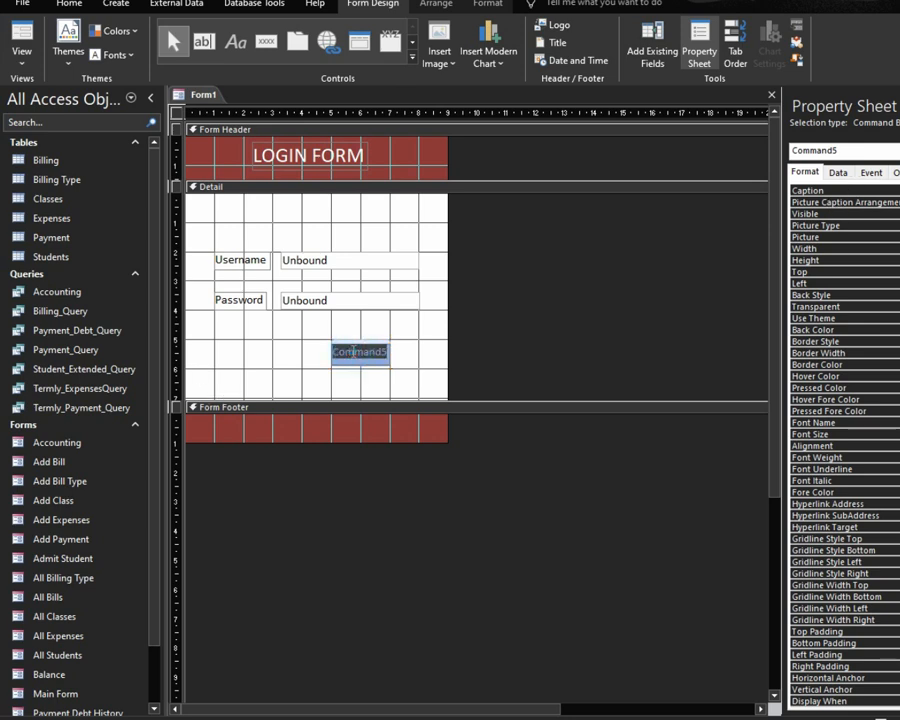
text(Lo)
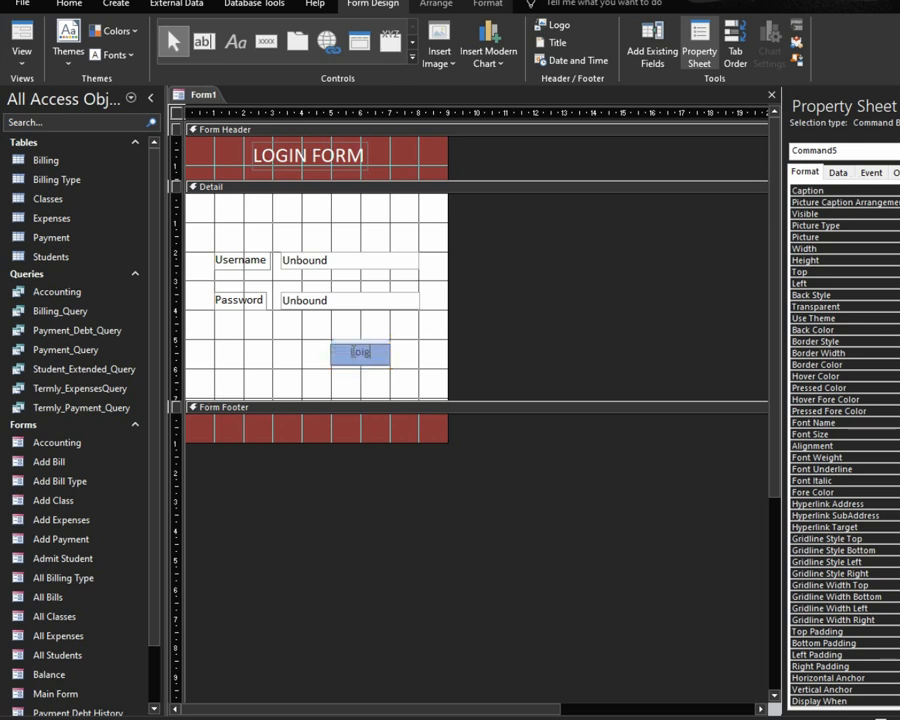
text(g In)
click(406, 340)
click(380, 351)
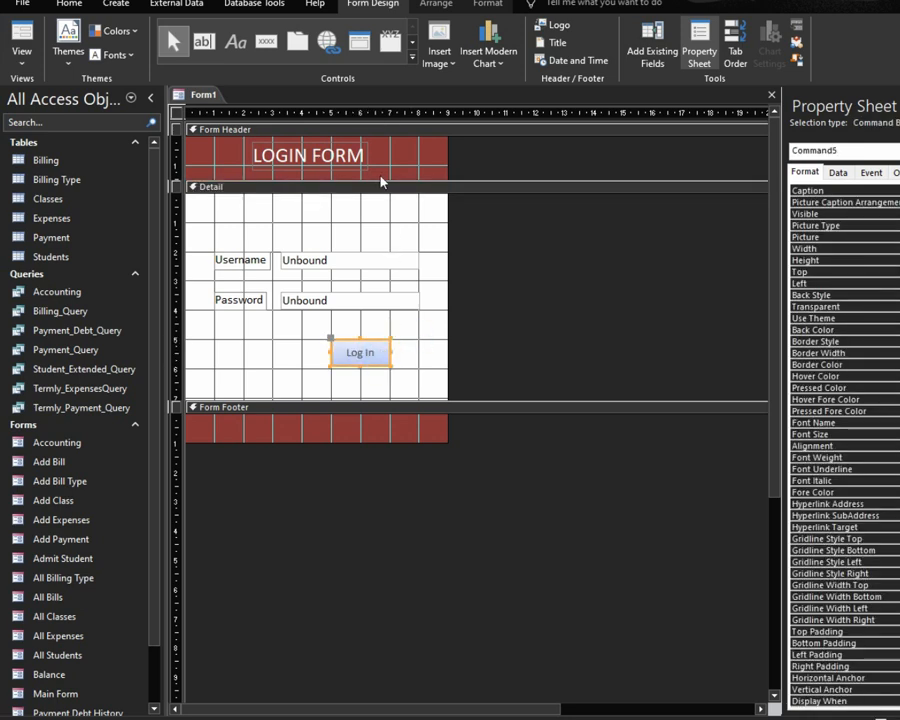
Step: Style the Log In button dark red with white size 12 text, then preview in Form View
click(499, 6)
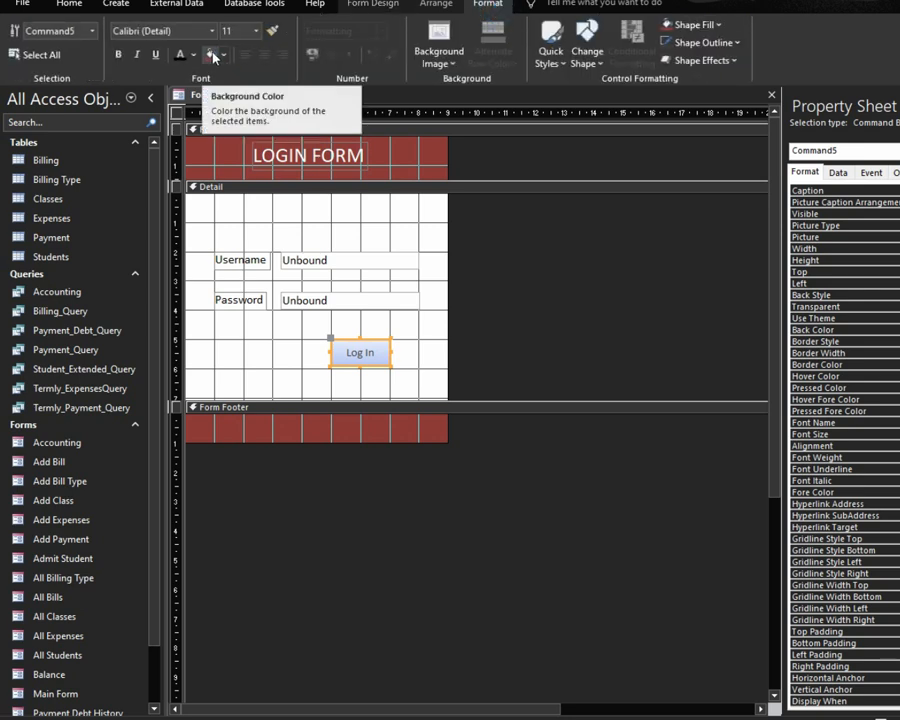
click(211, 55)
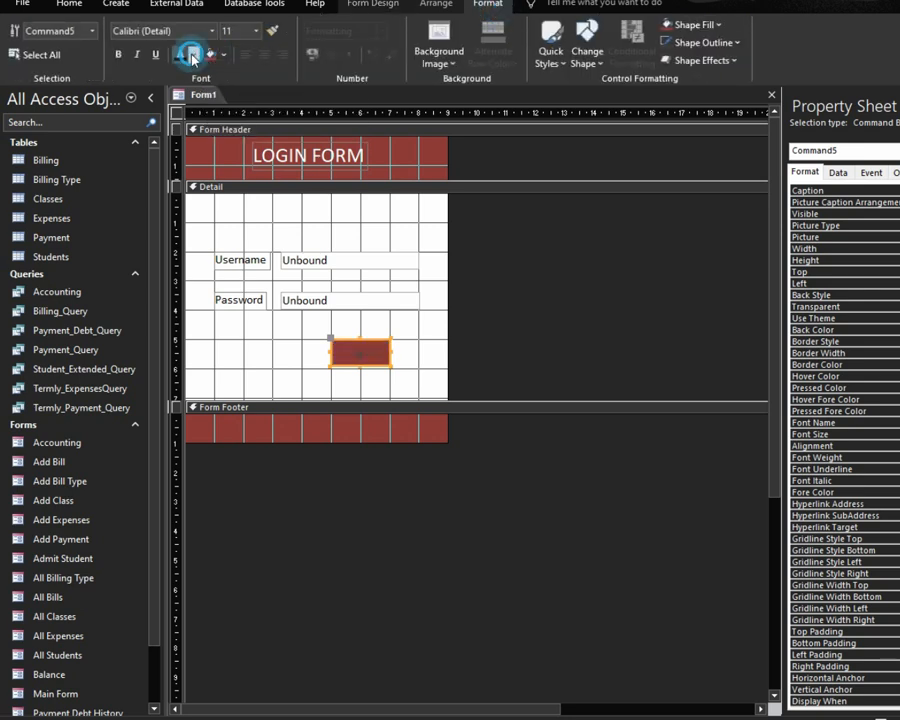
click(193, 56)
click(178, 108)
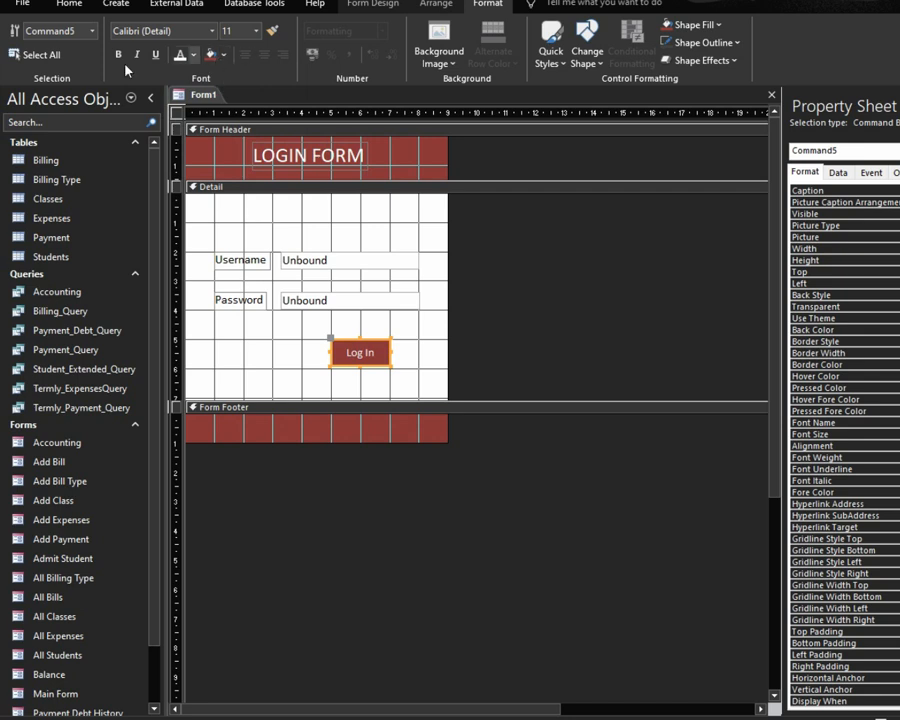
click(256, 31)
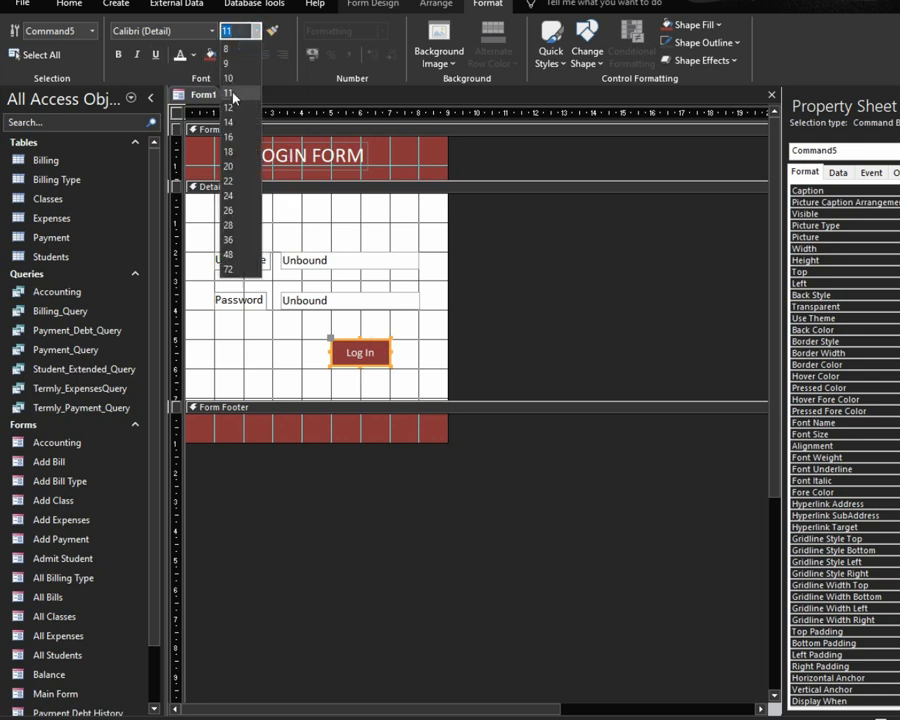
click(230, 107)
click(318, 348)
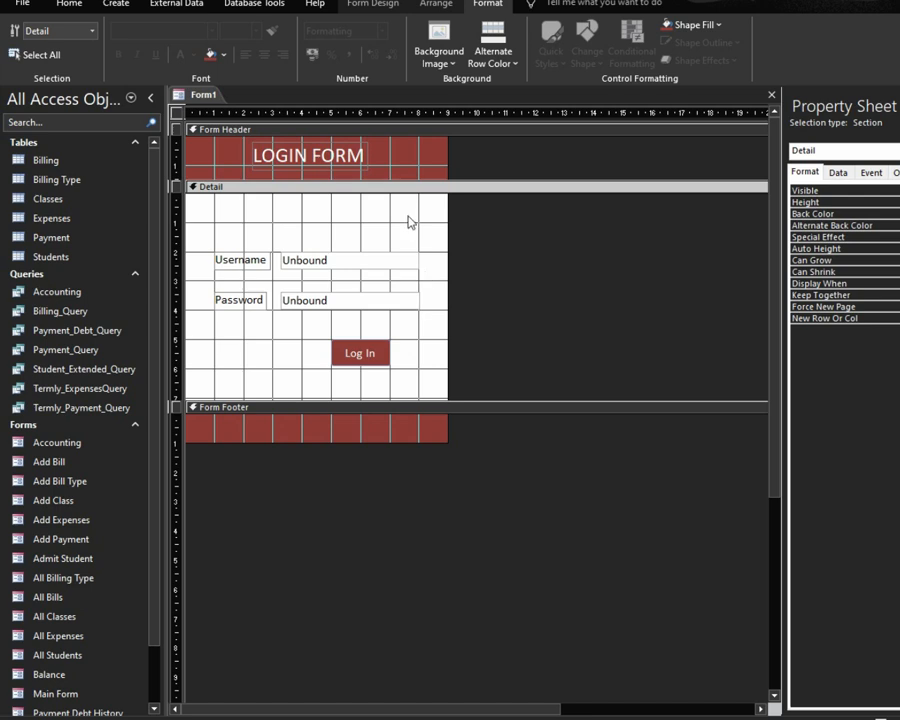
click(879, 717)
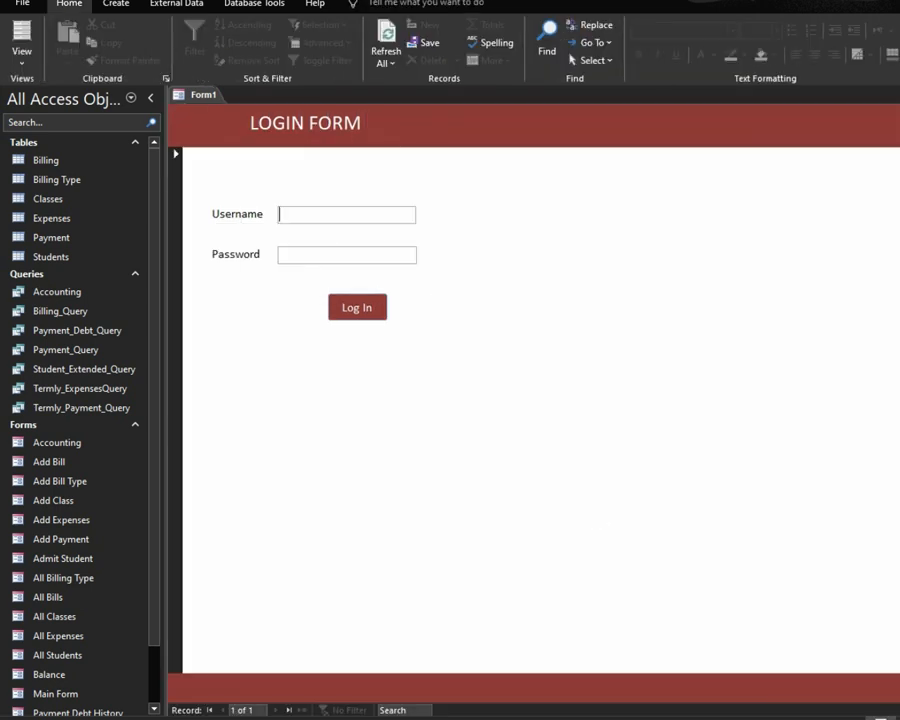
click(897, 717)
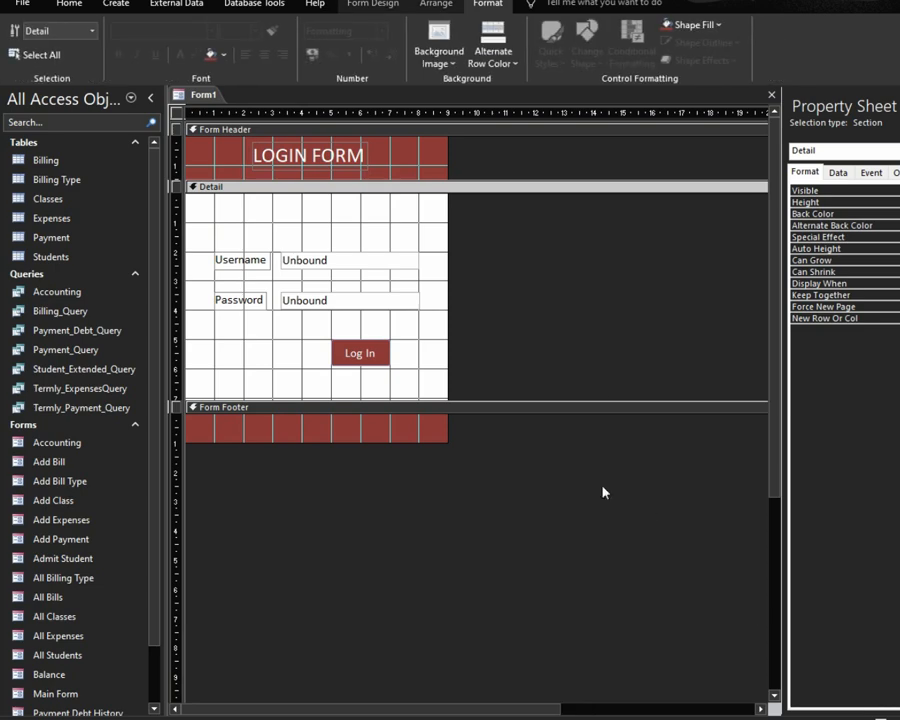
Step: Set the form's Pop Up and Modal to Yes and Cycle to Current Record
click(176, 114)
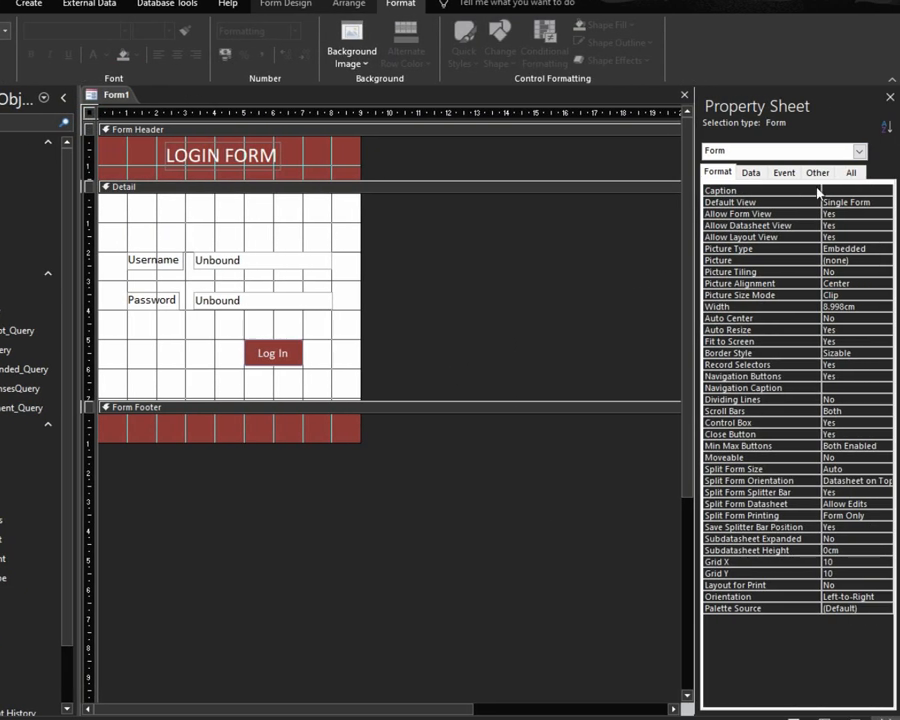
click(819, 173)
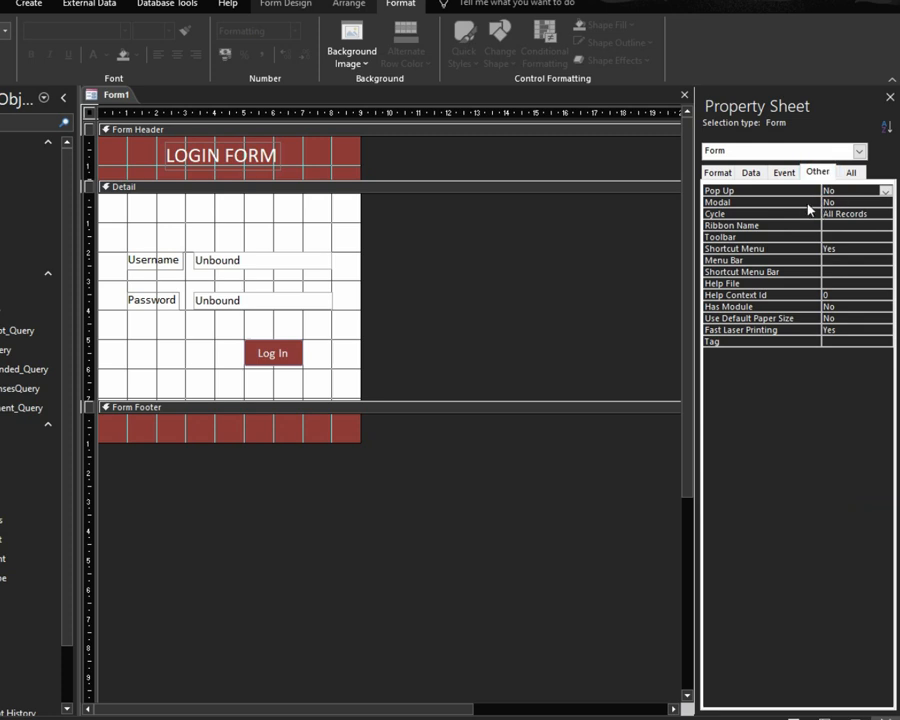
double_click(805, 193)
double_click(807, 202)
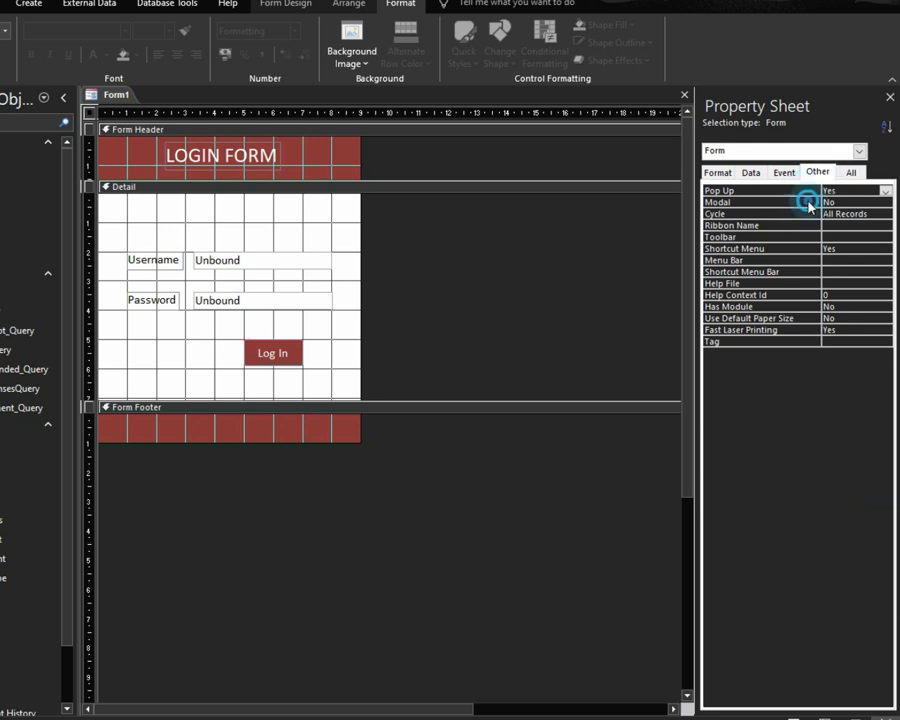
double_click(805, 214)
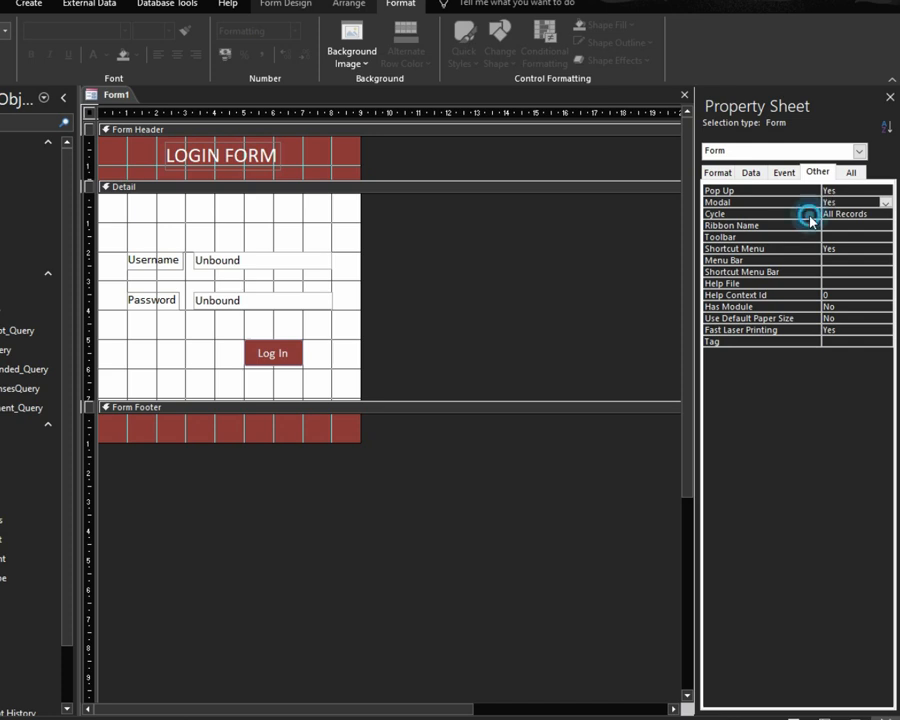
click(806, 226)
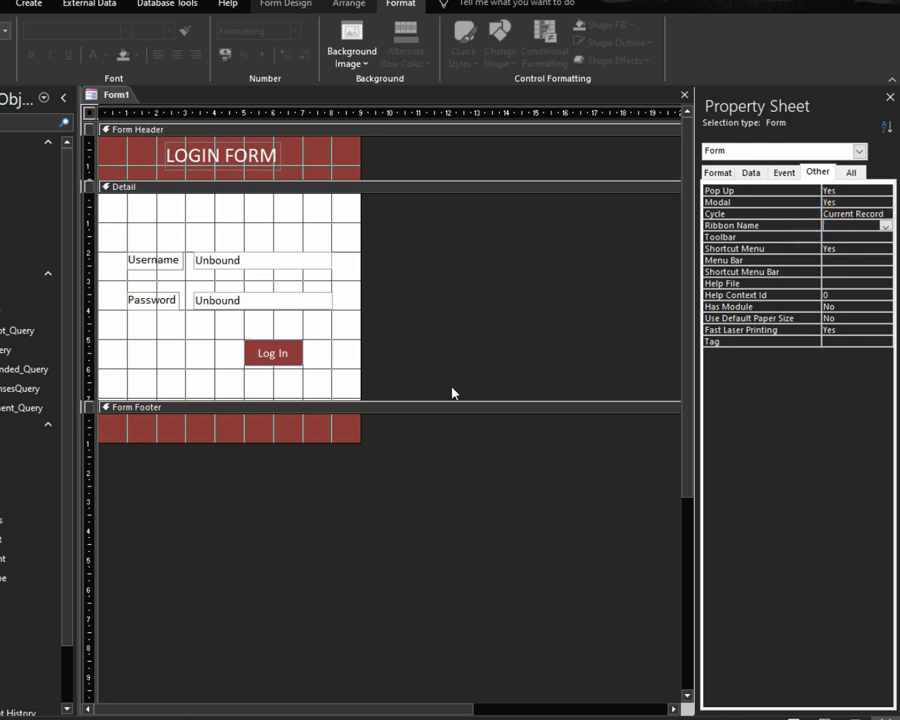
Step: Turn off Record Selectors and Navigation Buttons, set Scroll Bars to Neither, and open Form View
click(717, 172)
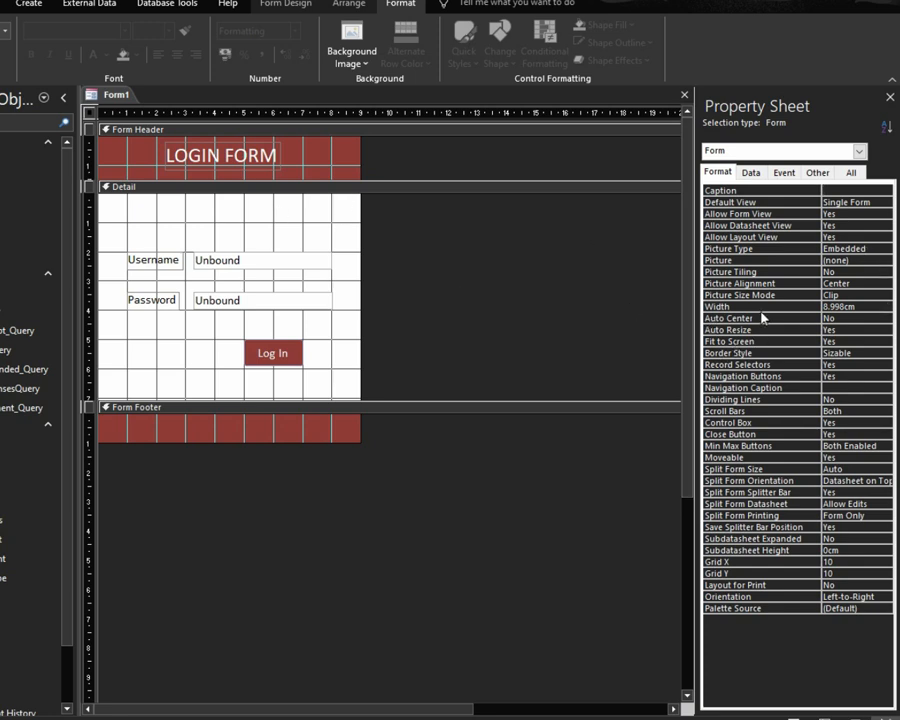
double_click(772, 366)
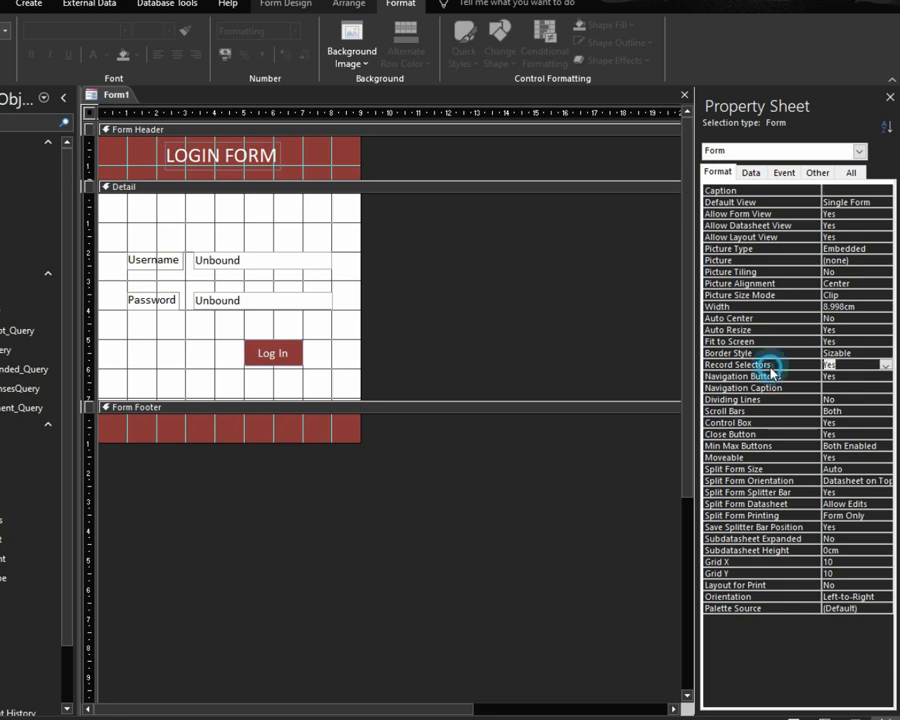
double_click(772, 376)
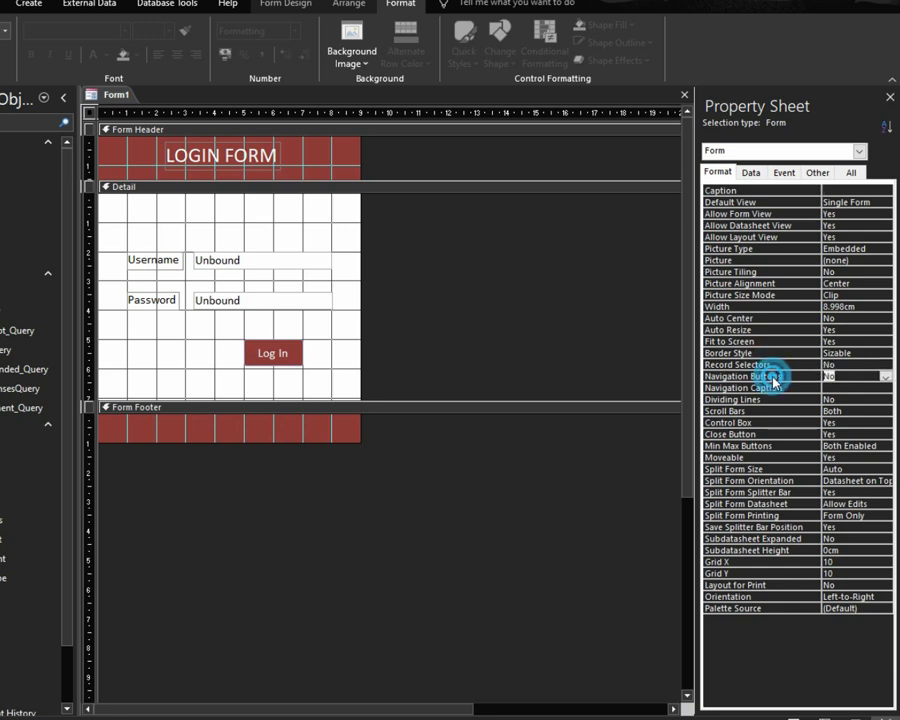
double_click(775, 410)
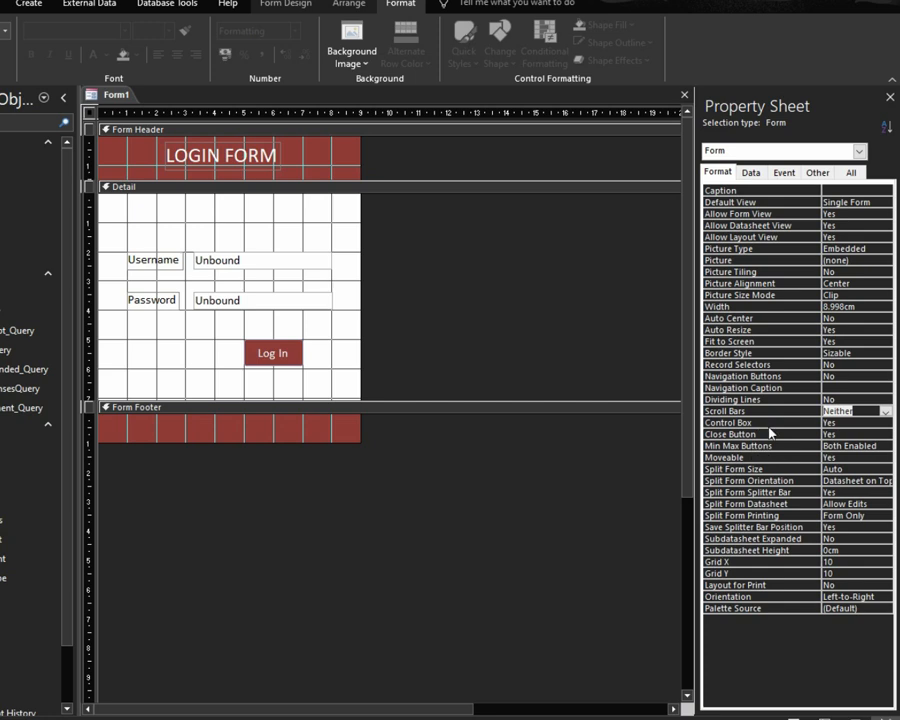
click(770, 424)
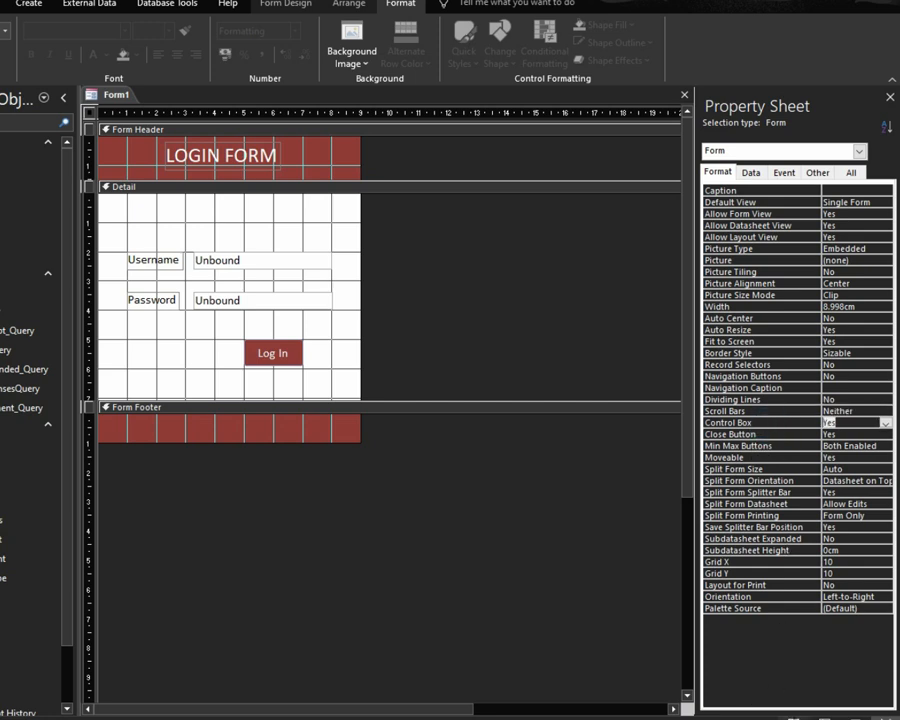
click(793, 718)
drag(171, 121, 501, 197)
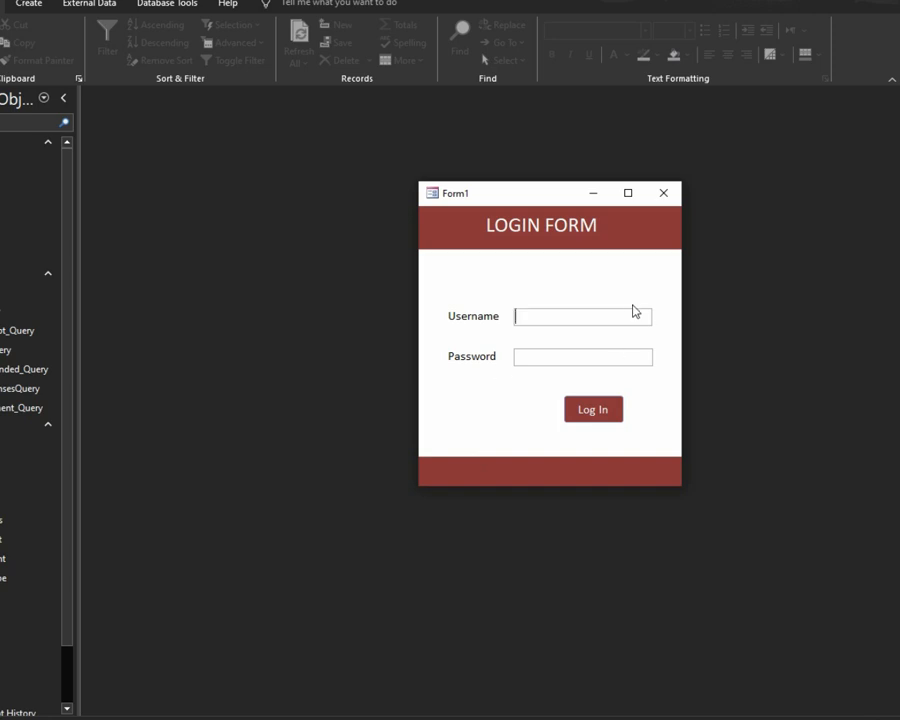
Step: Enter a test username and password in the pop-up, then return to Design View
drag(560, 193, 407, 164)
click(372, 284)
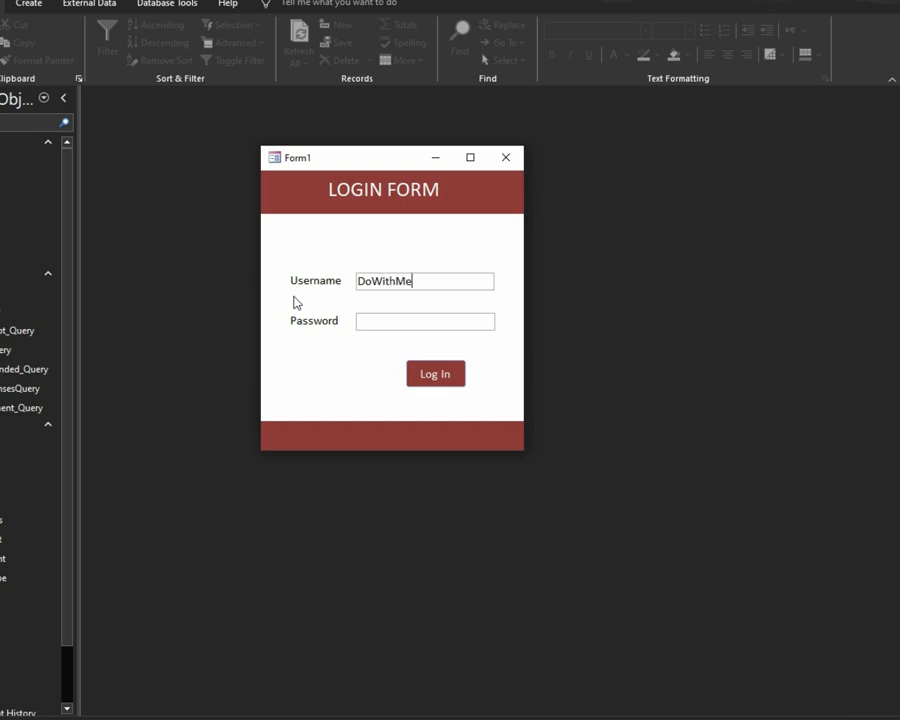
click(396, 318)
text(123)
right_click(477, 201)
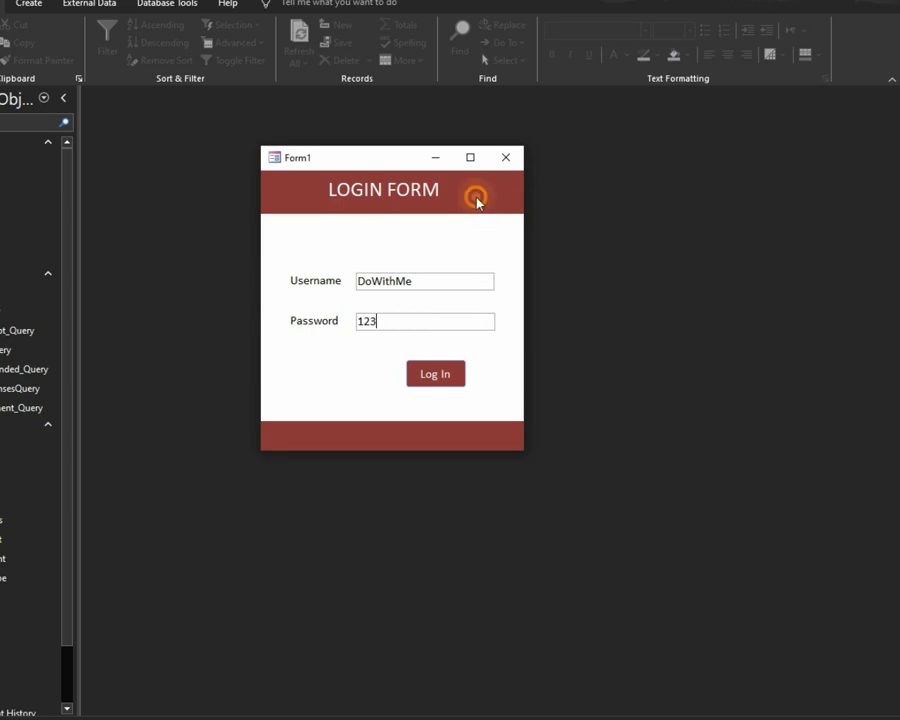
click(519, 243)
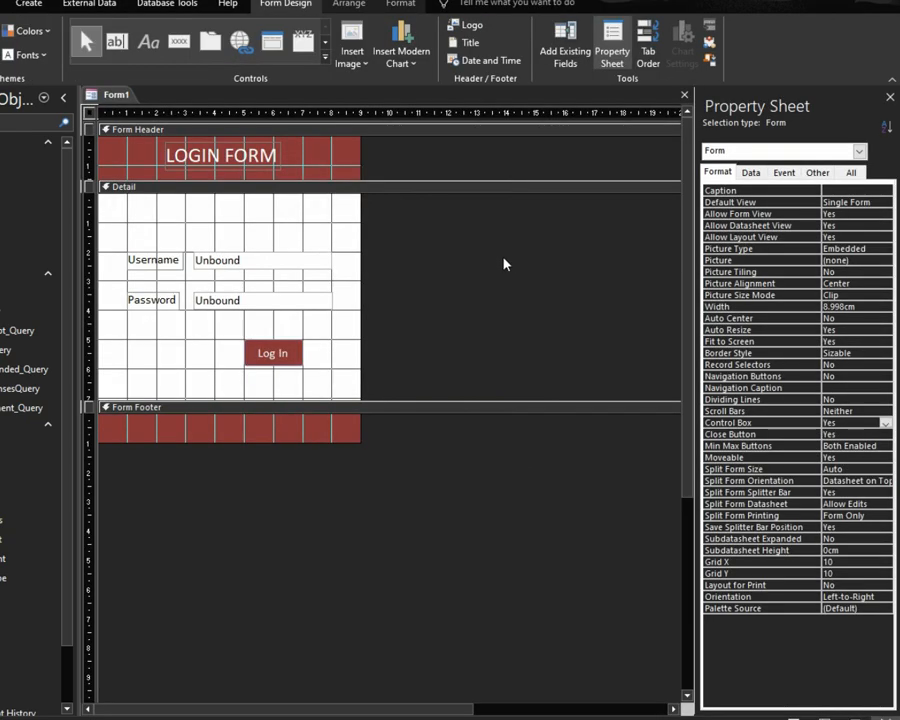
click(310, 304)
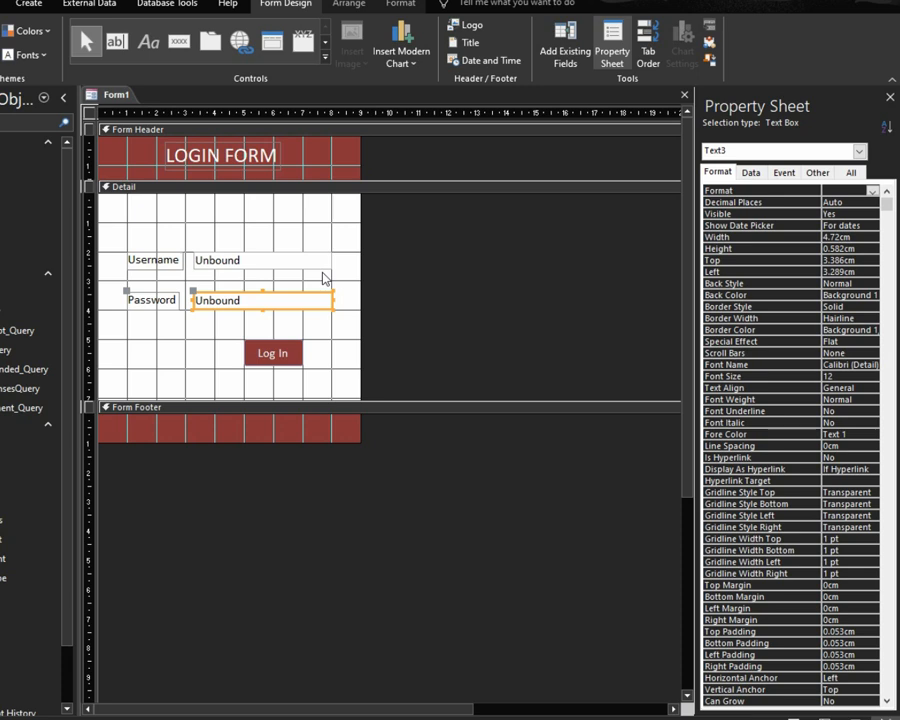
Step: Name the Username text box txtUsername in the Property Sheet
click(258, 258)
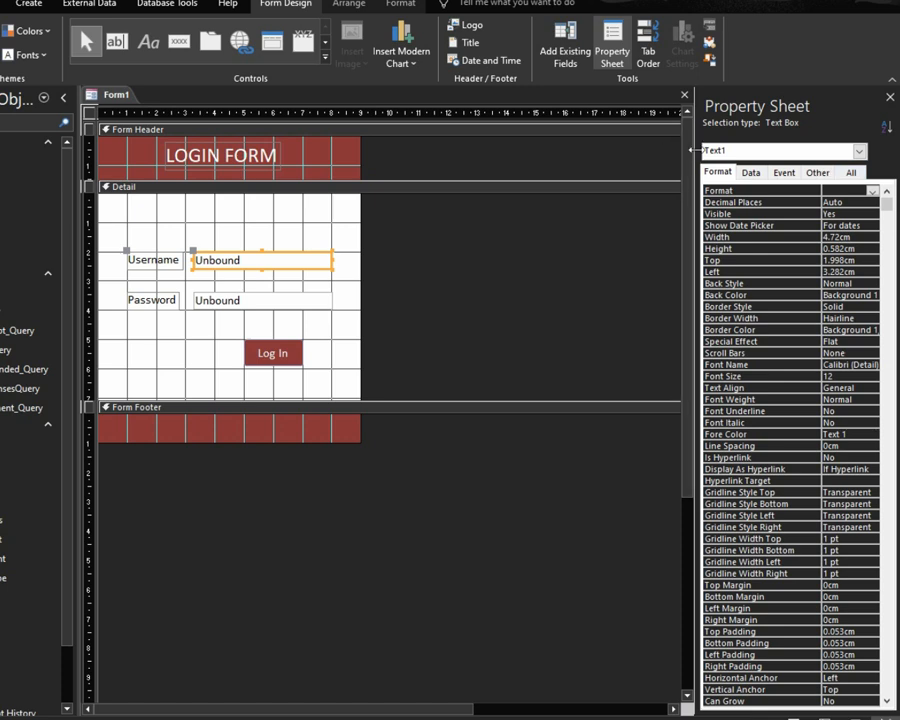
click(305, 307)
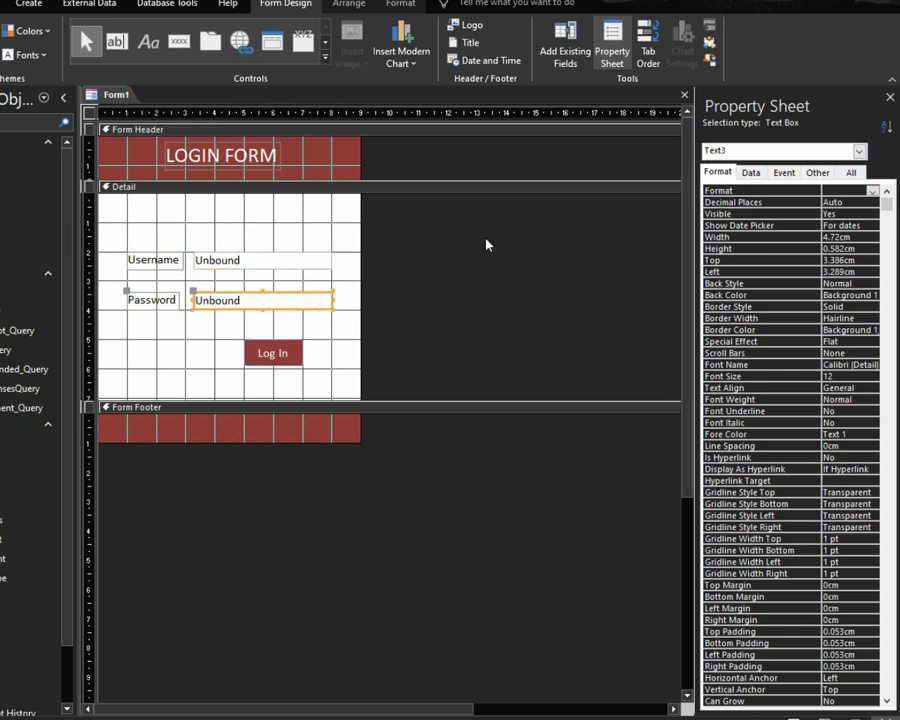
click(313, 267)
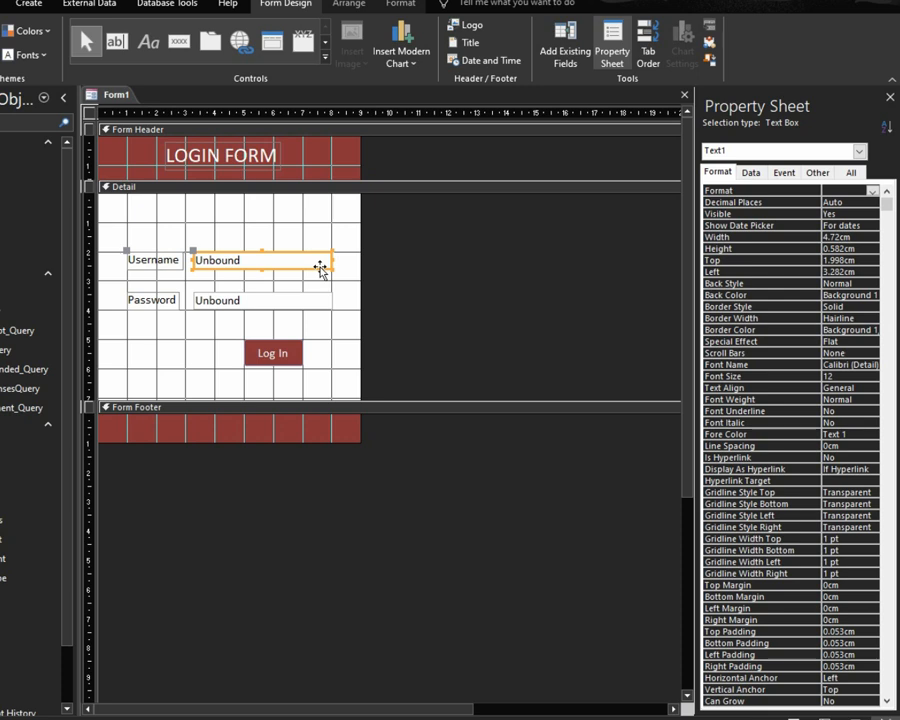
click(817, 172)
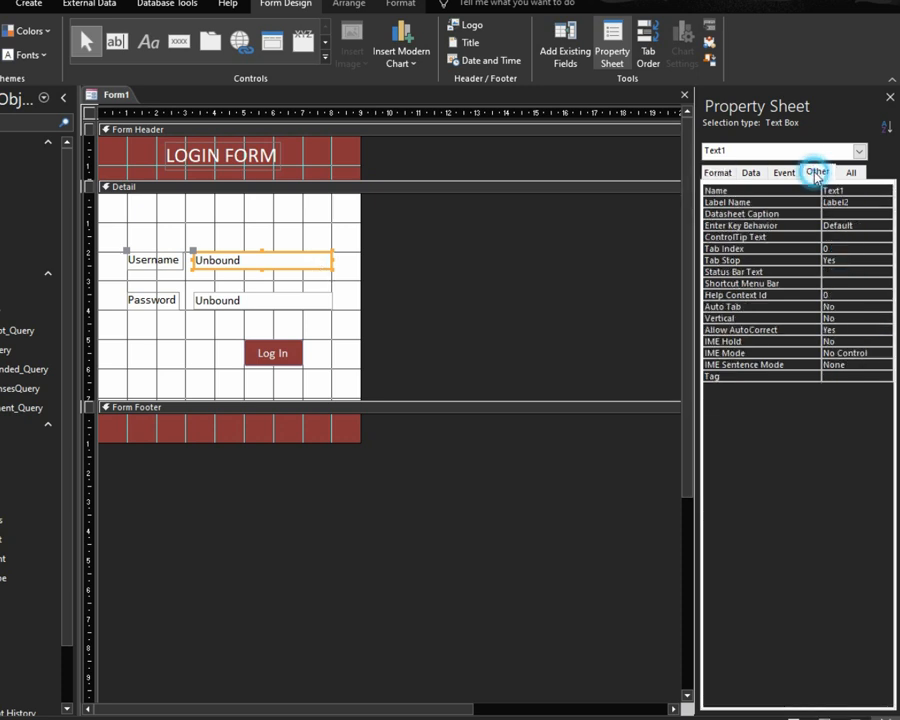
click(807, 190)
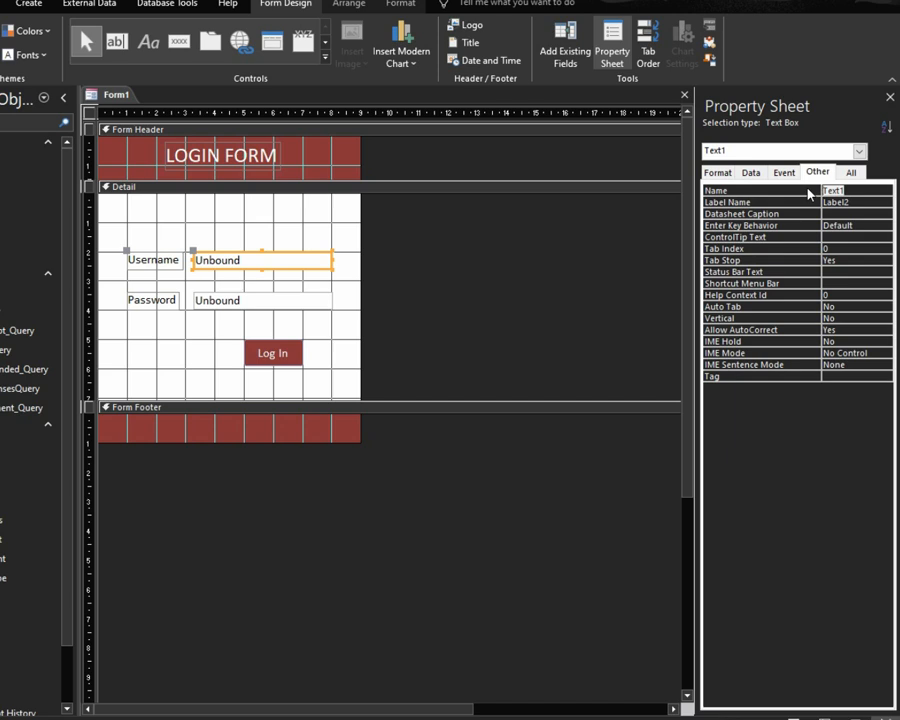
text(txtUsername)
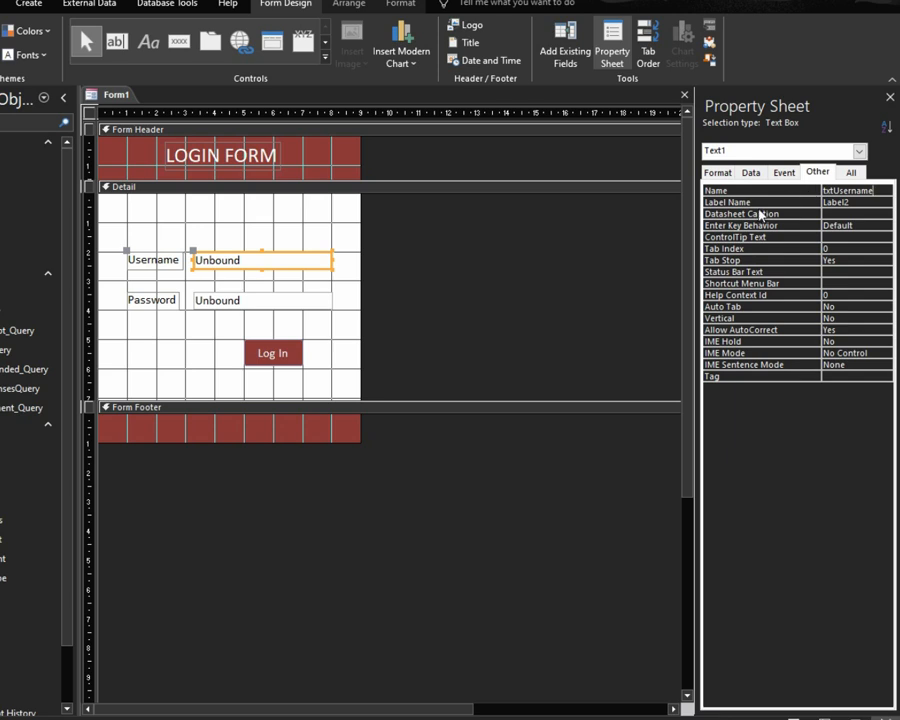
click(226, 298)
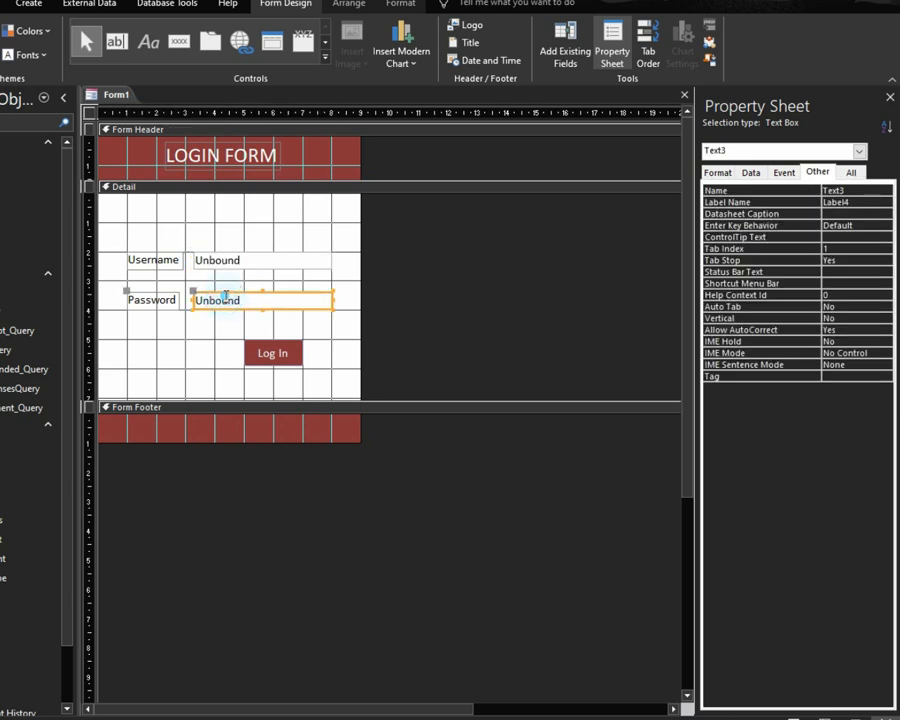
Step: Rename the Password text box from Text3 to txtPassword and verify both names
click(802, 192)
text(txtPassword)
key(Return)
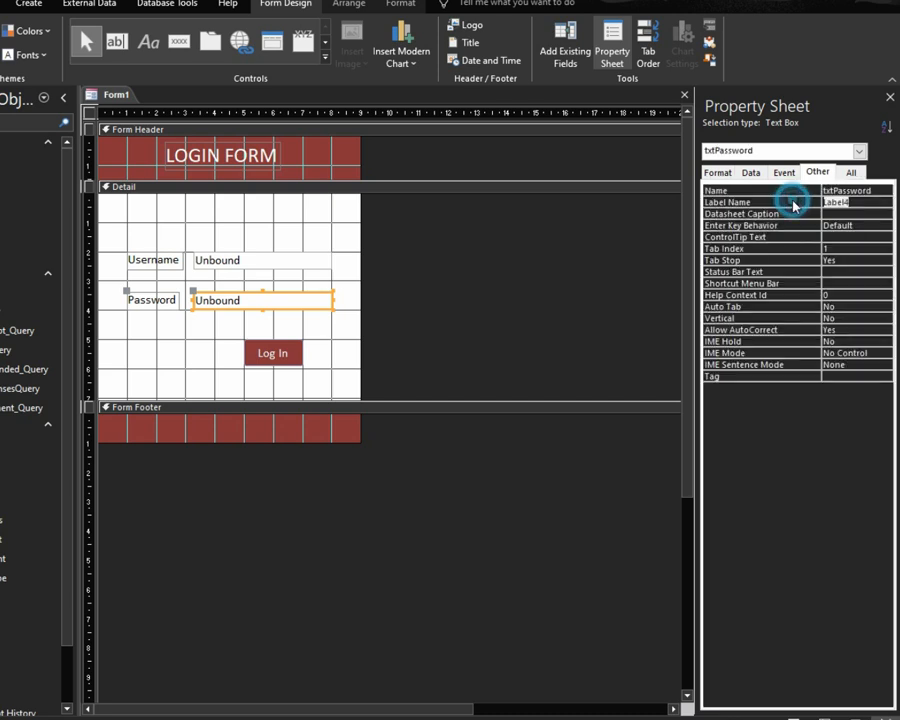
click(301, 261)
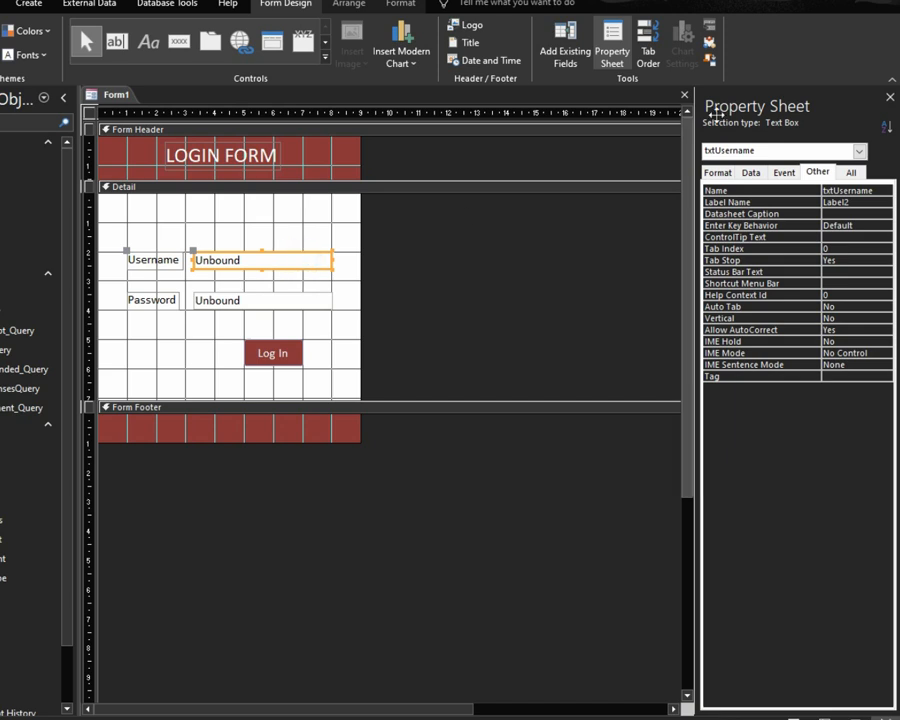
click(305, 305)
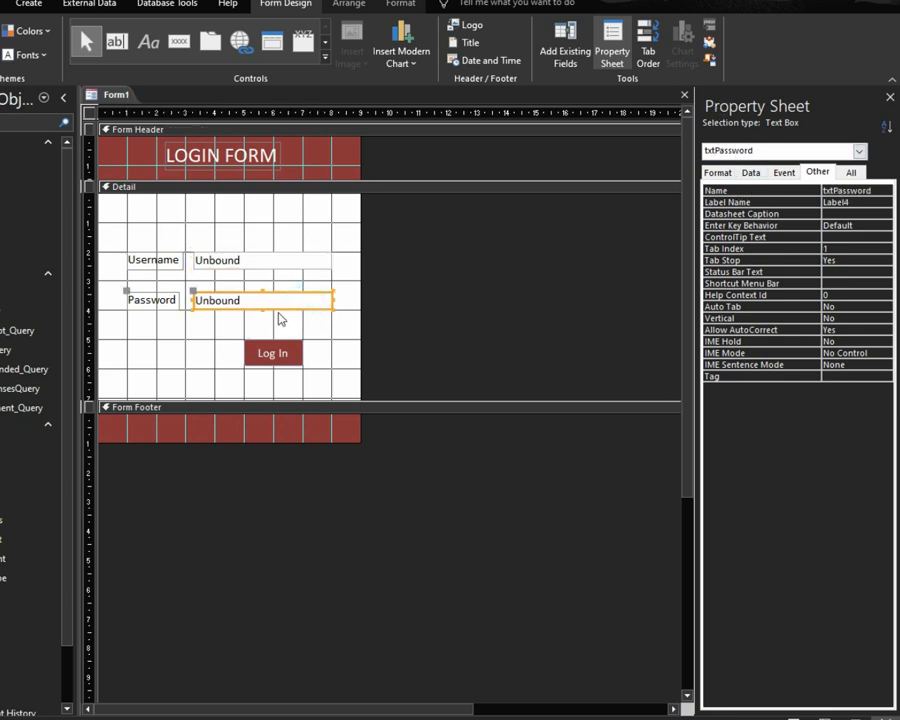
Step: Set the txtPassword box's Input Mask to Password on the Data tab
click(750, 173)
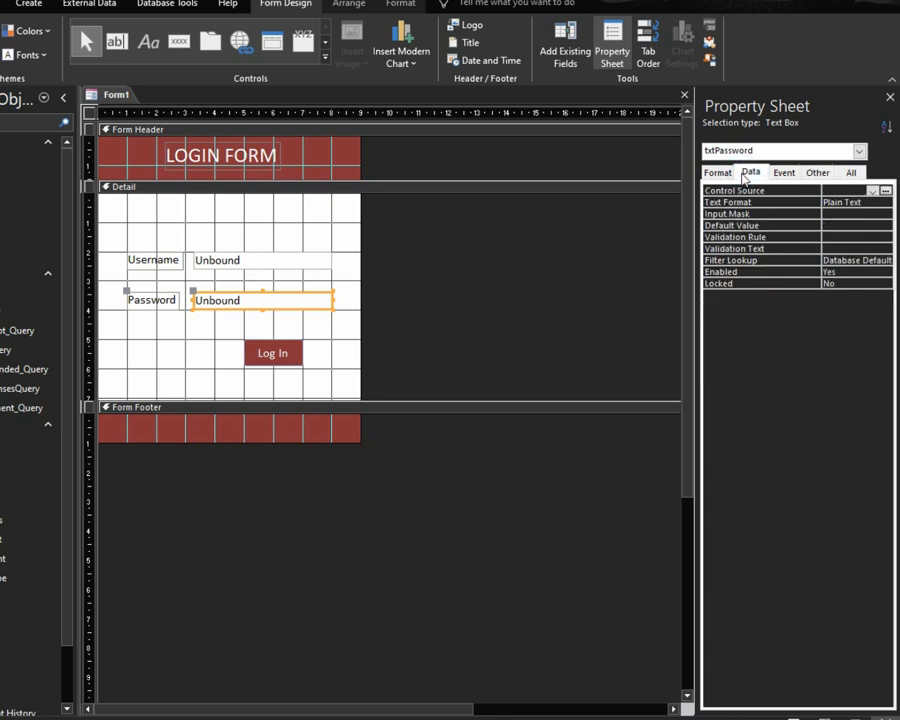
click(727, 214)
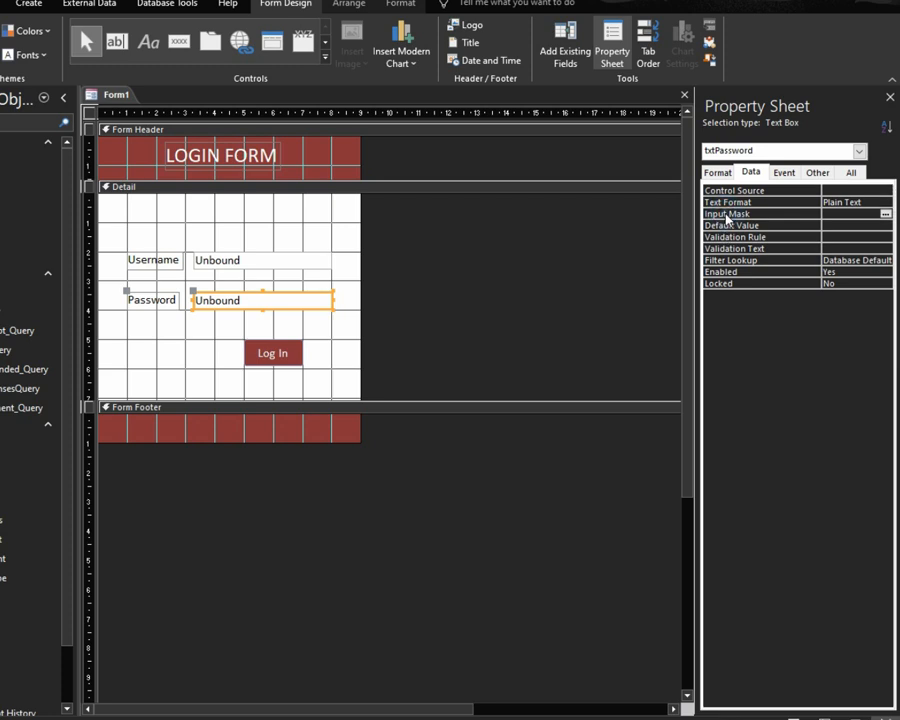
text(password)
key(Return)
click(206, 236)
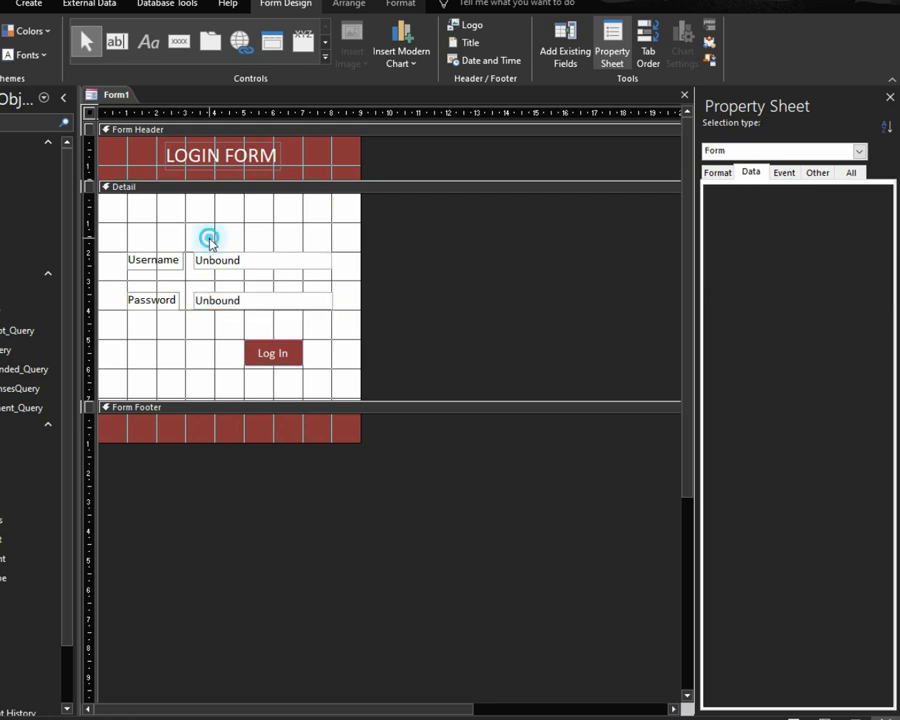
click(792, 716)
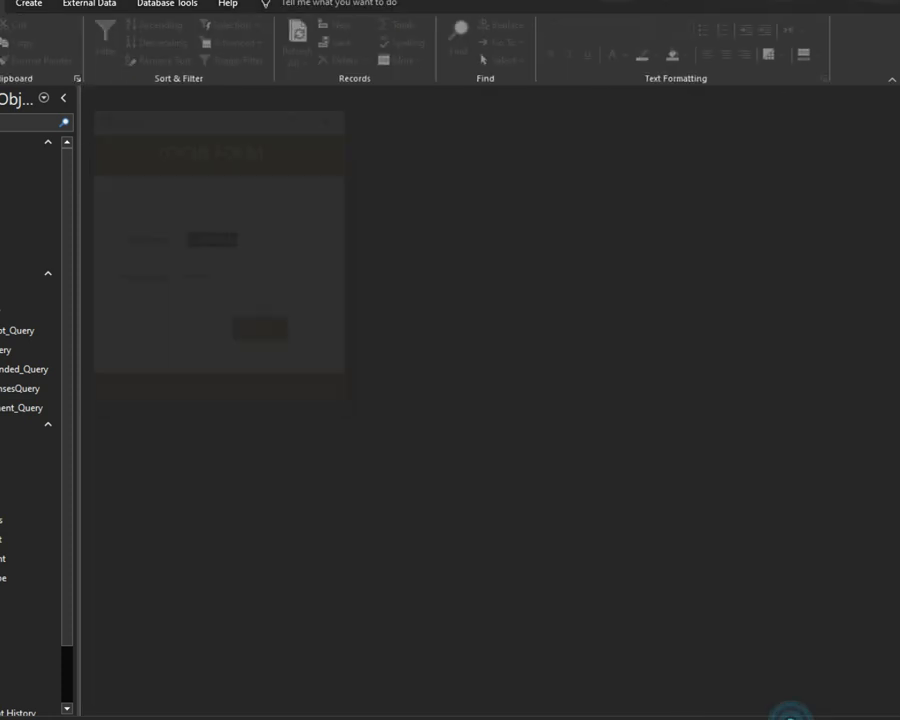
click(222, 279)
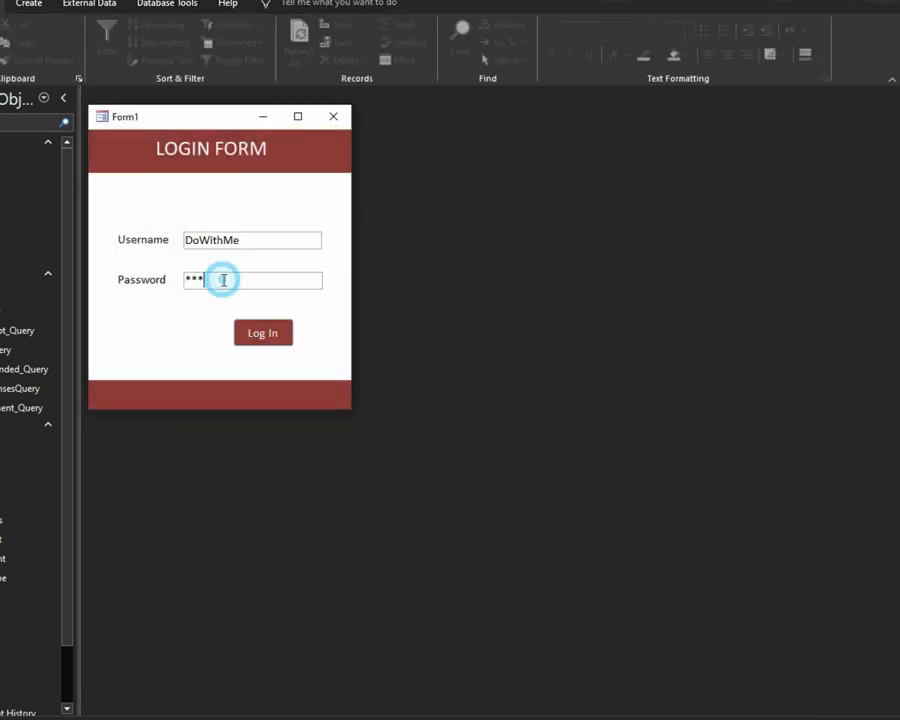
key(BackSpace)
key(BackSpace)
key(BackSpace)
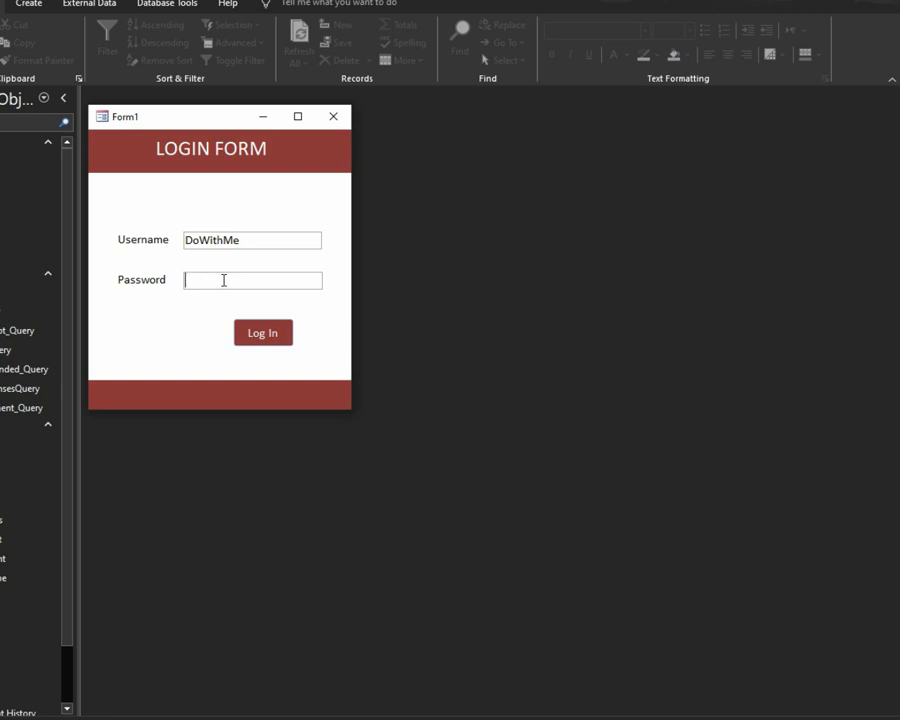
text(********)
right_click(318, 145)
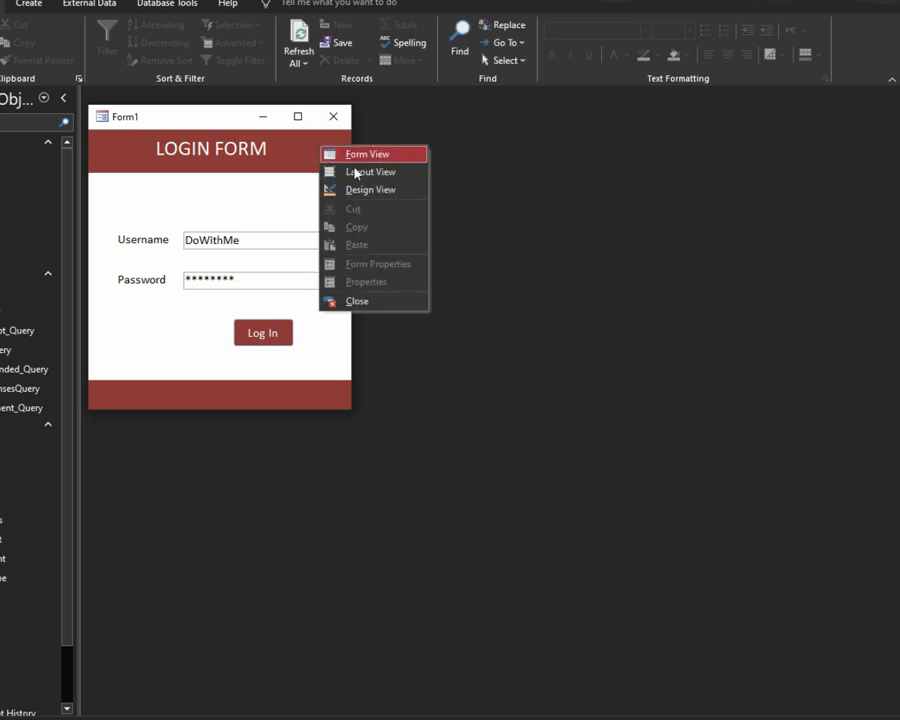
click(358, 189)
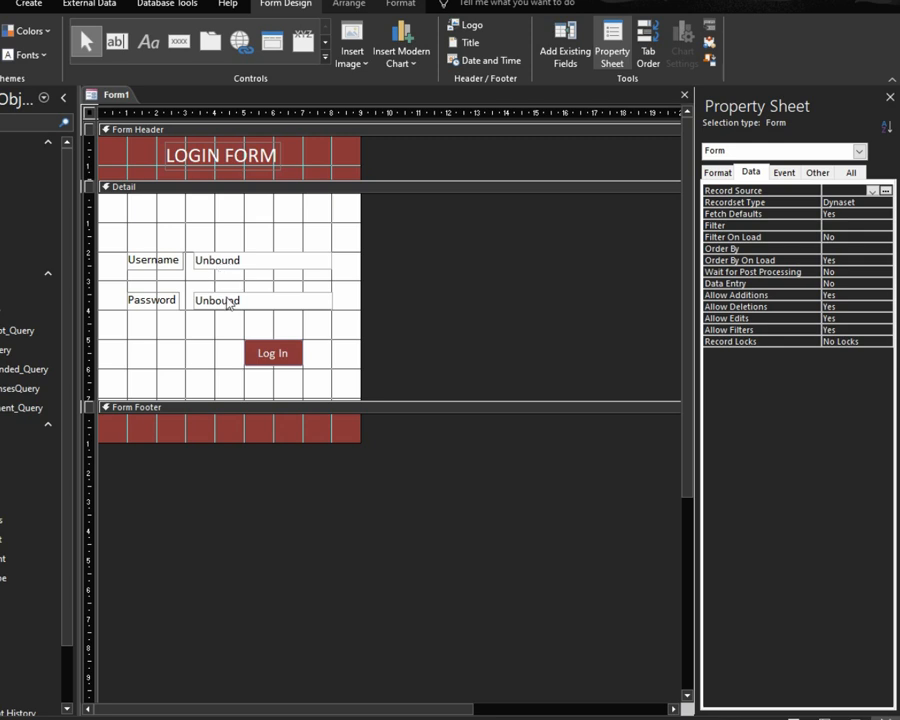
Step: Change the Log In button's Name property from Command5 to LoginBtn
click(272, 352)
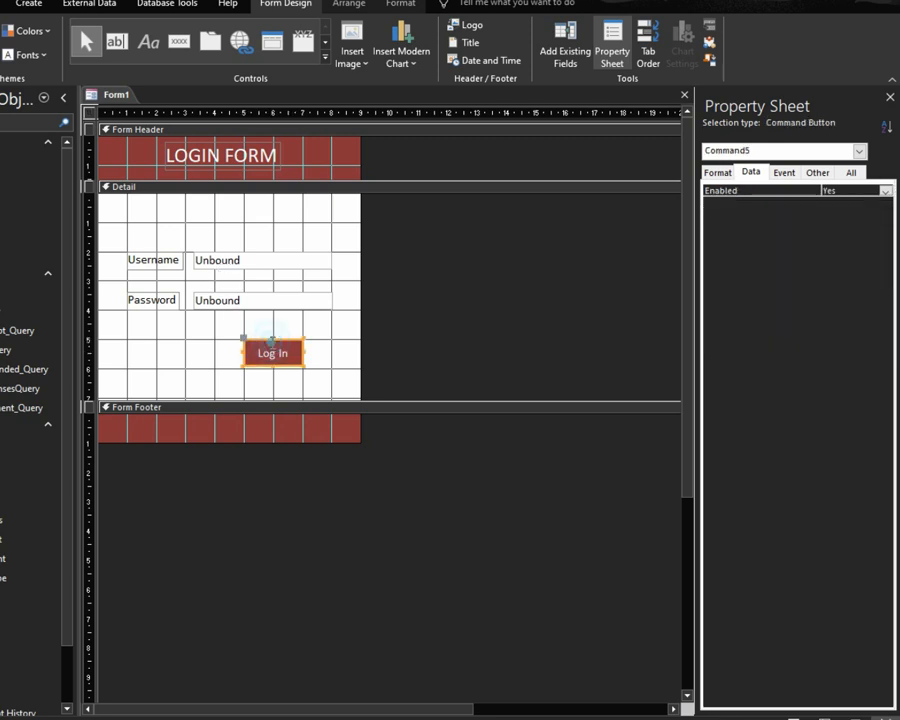
click(815, 172)
click(812, 194)
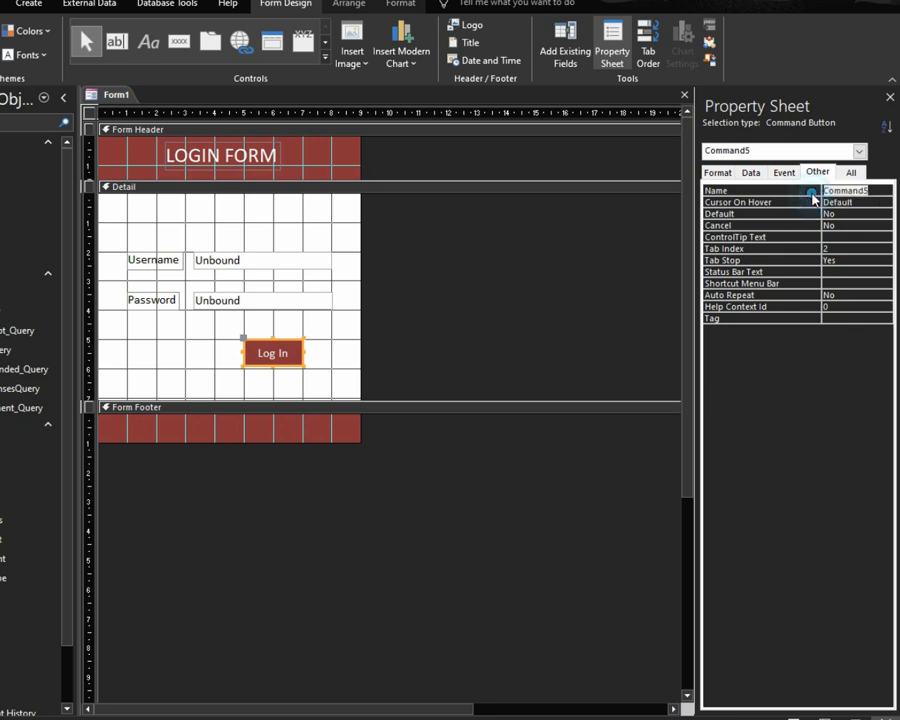
text(Lo)
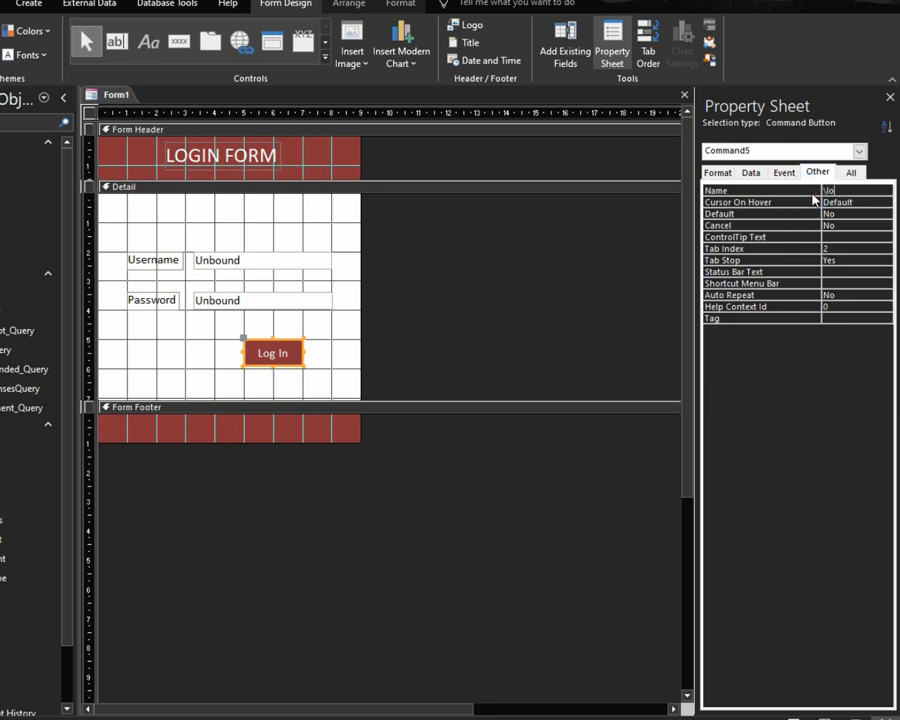
key(BackSpace)
key(BackSpace)
text(l)
text(Lo)
text(gin)
key(BackSpace)
text(nBtn)
key(Return)
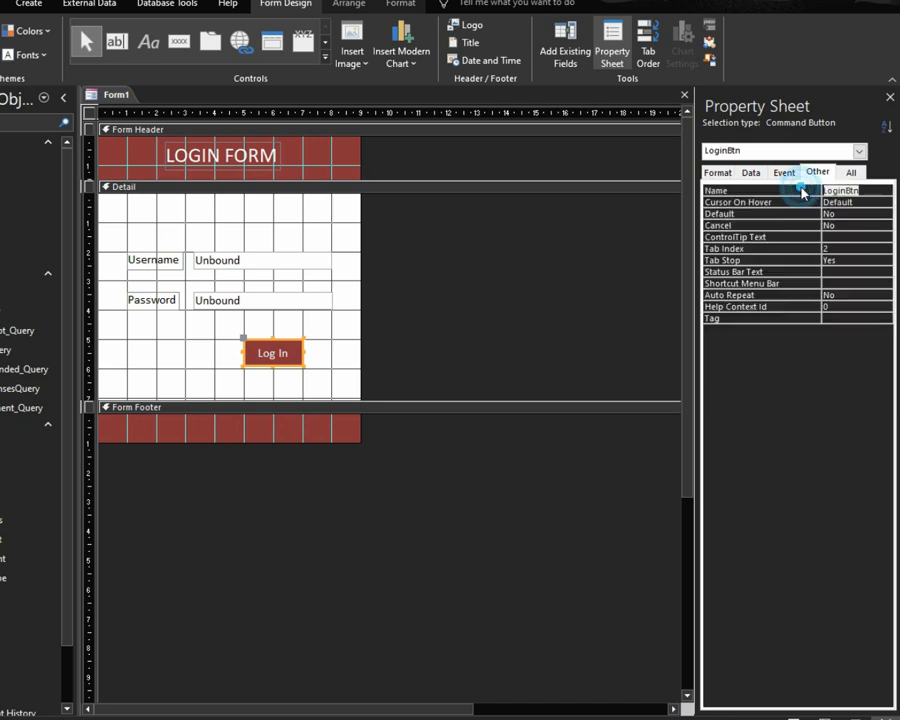
click(505, 247)
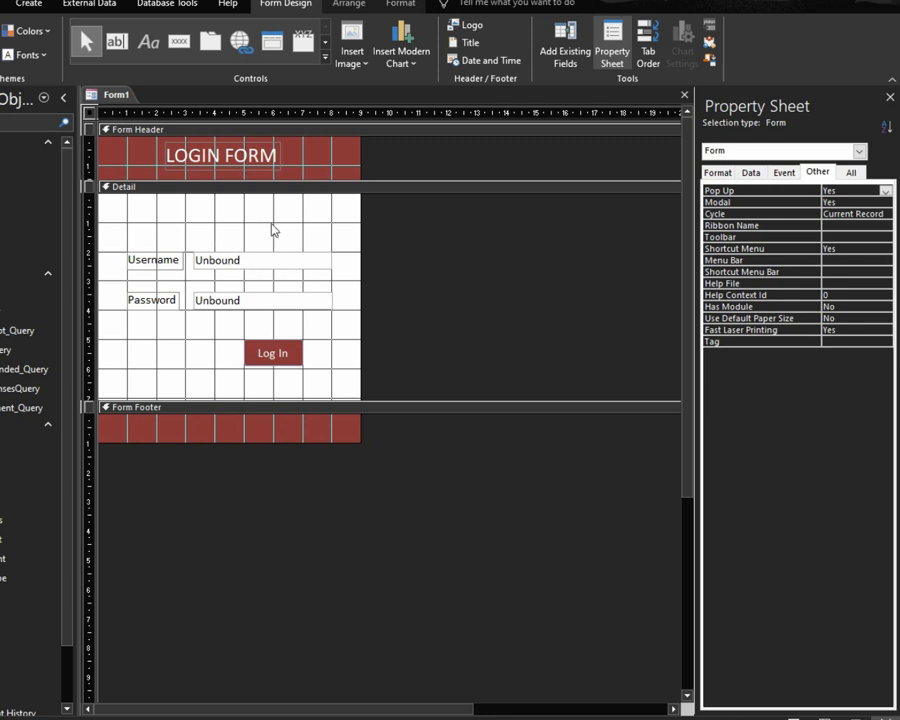
Step: Attach a Code Builder VBA procedure to LoginBtn's On Click event
click(271, 359)
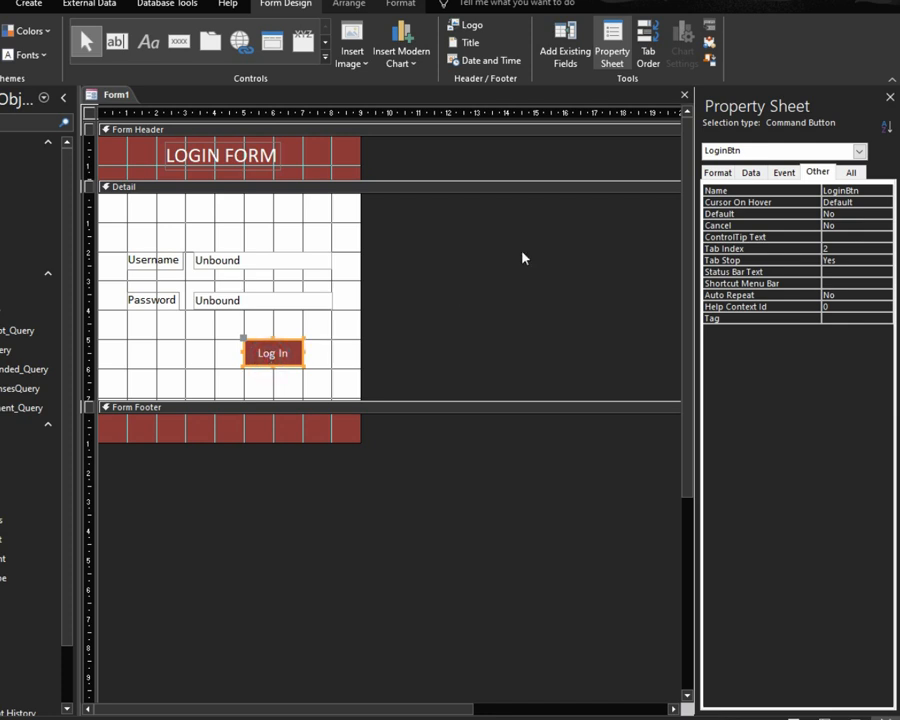
click(784, 173)
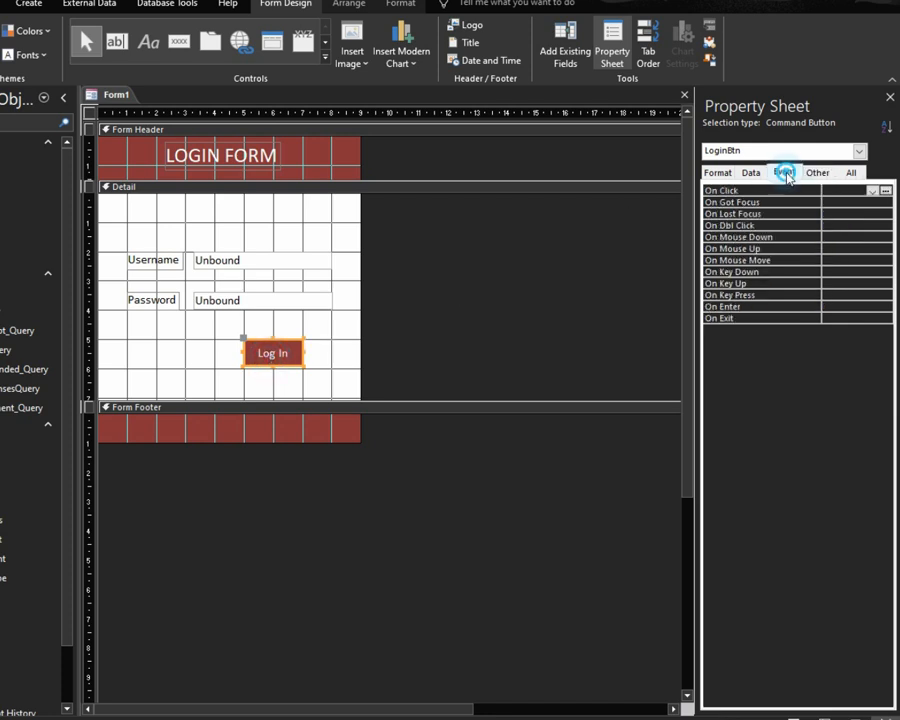
click(739, 193)
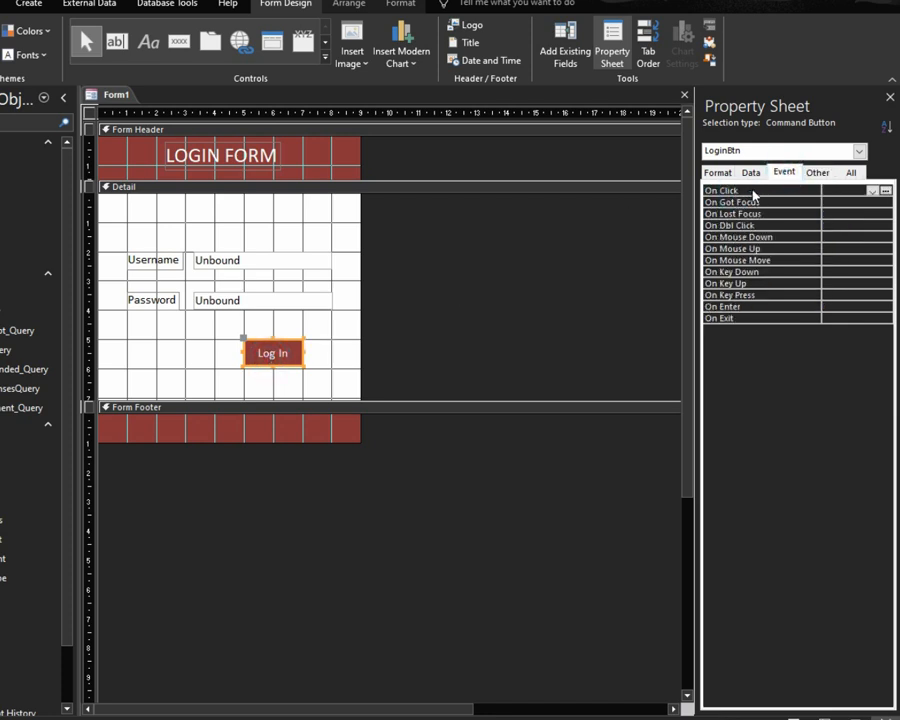
click(886, 192)
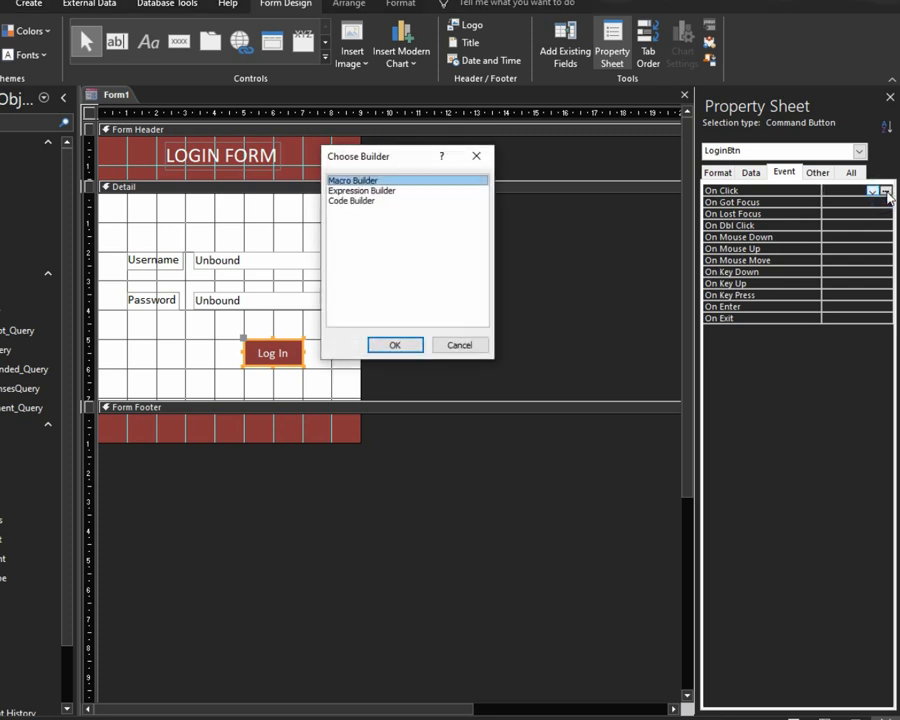
click(358, 202)
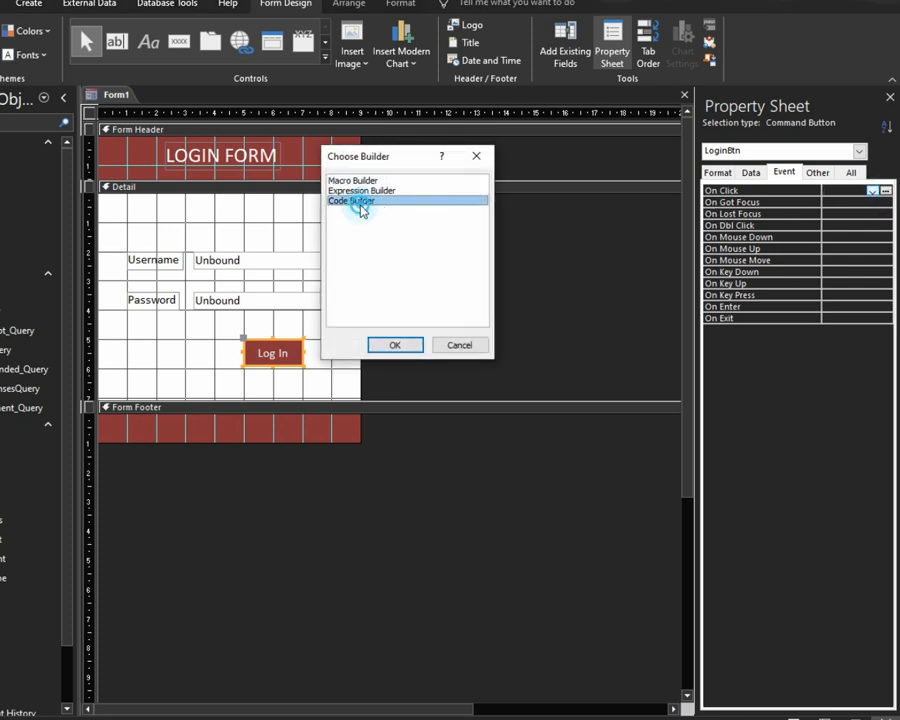
click(395, 345)
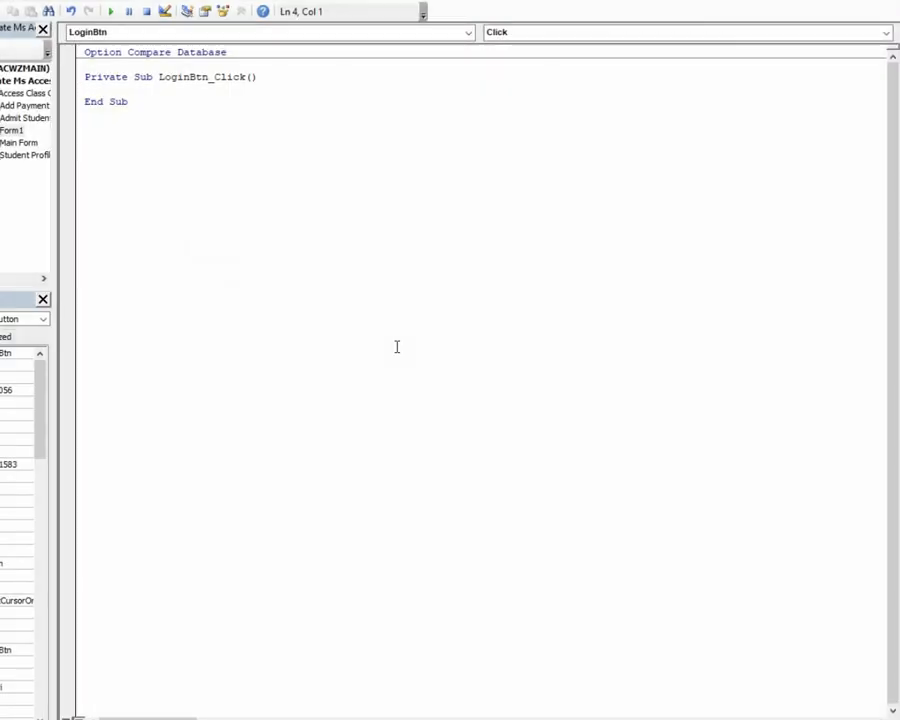
Step: Add 'Dim Username As String' and 'Dim Password As String' inside LoginBtn_Click
key(Return)
key(Return)
key(Up)
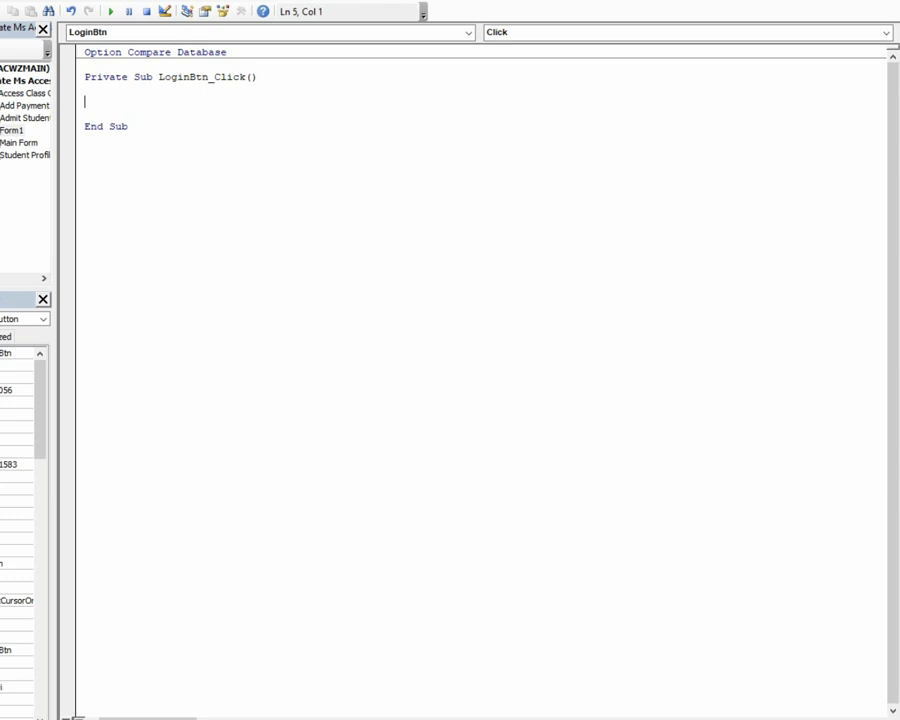
text(dim)
text(Username asa)
key(BackSpace)
text(strin)
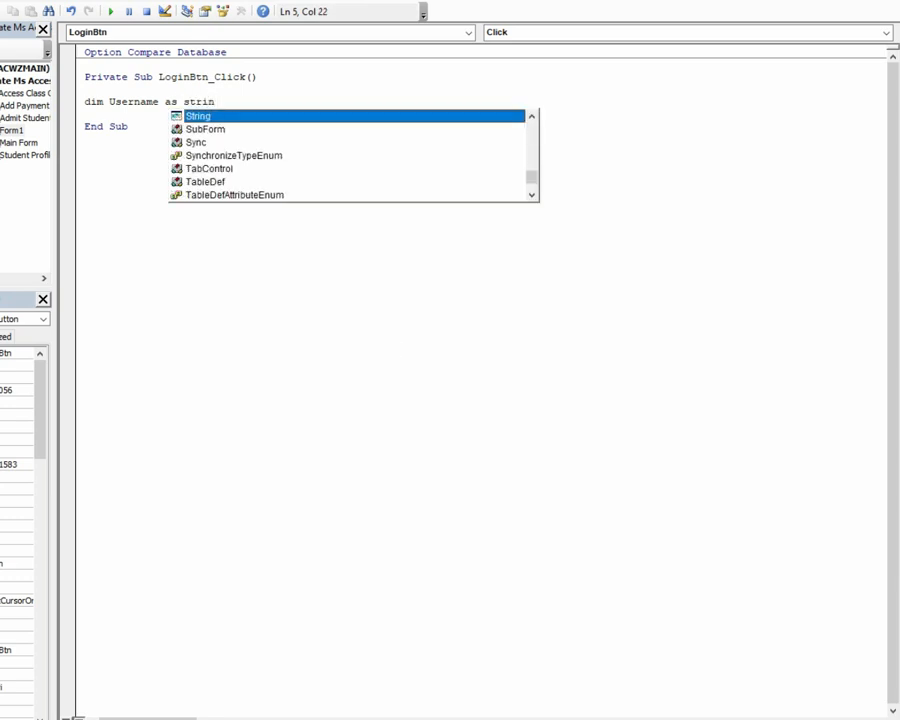
key(Tab)
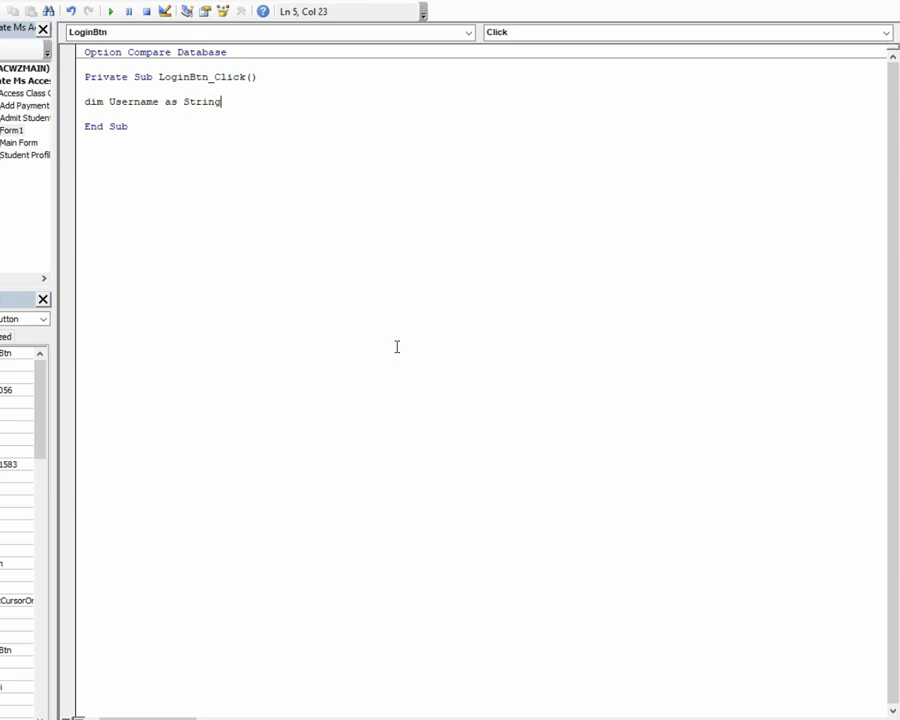
key(Return)
text(dim)
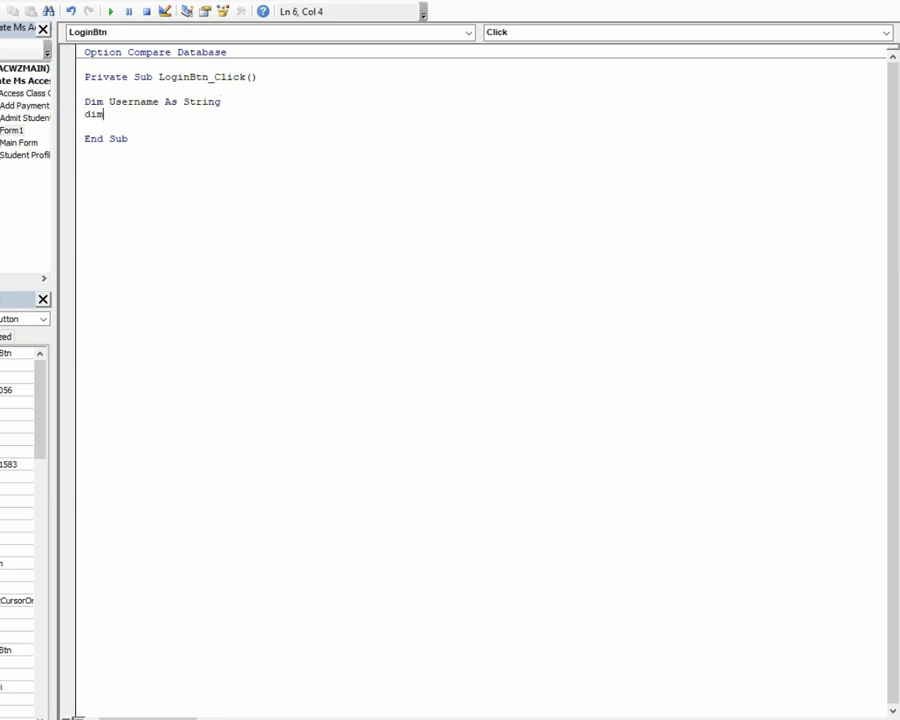
text(sword as stri)
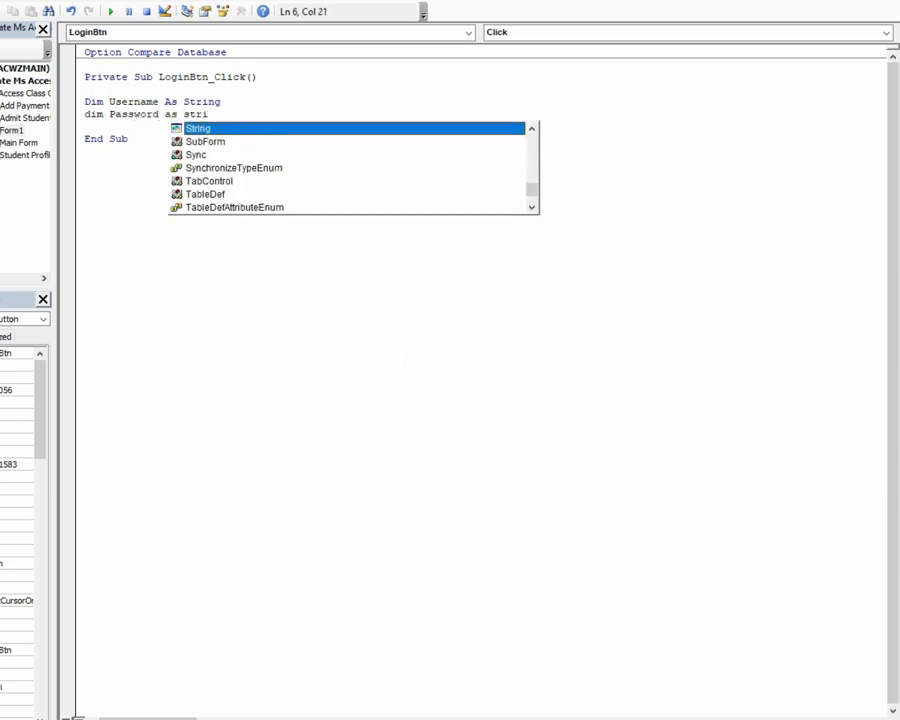
key(Tab)
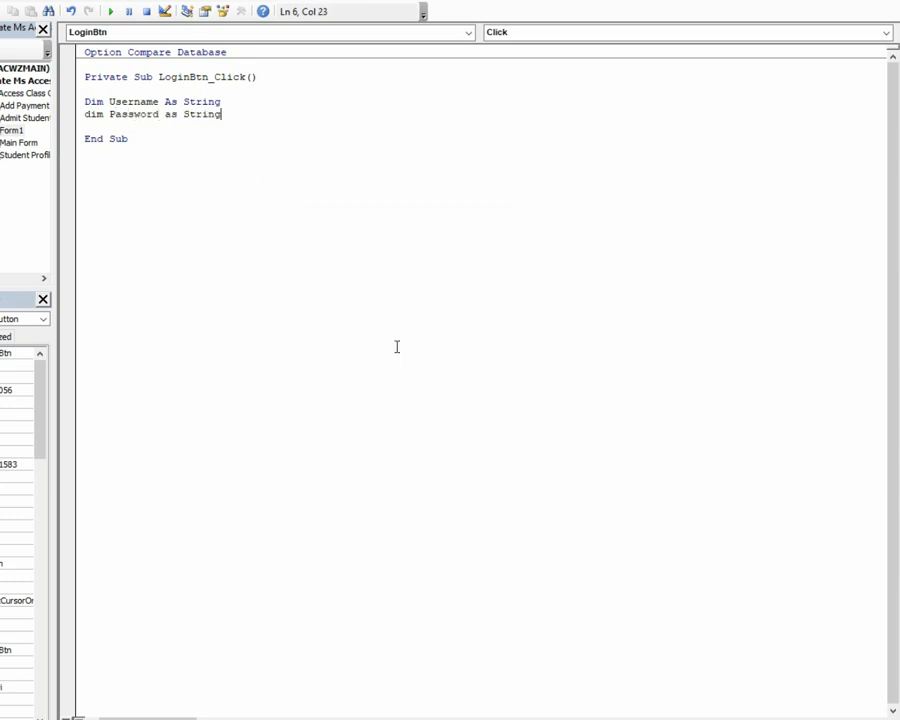
key(Return)
key(Return)
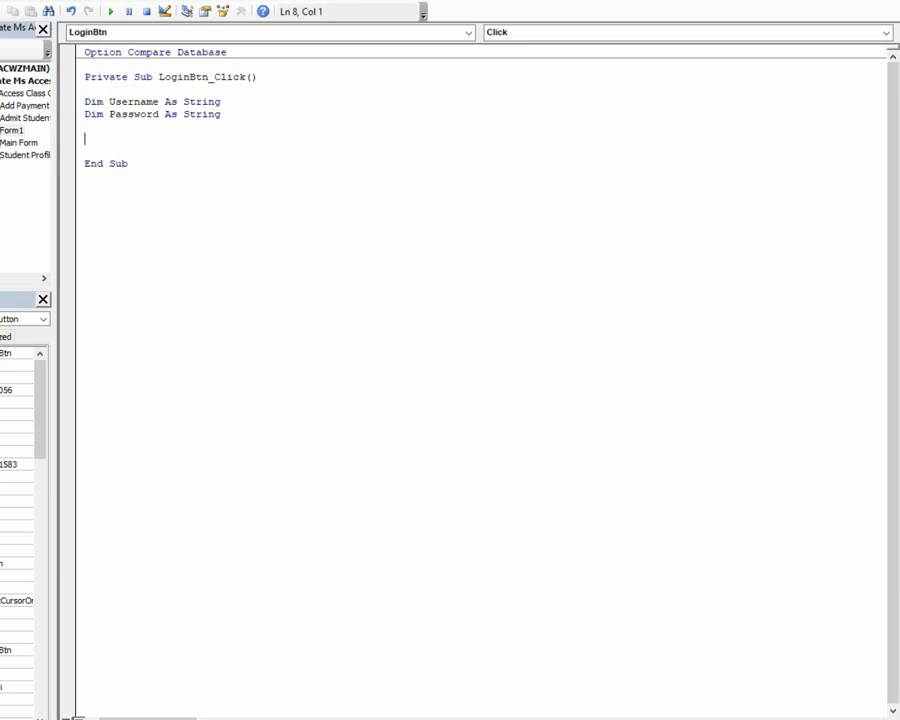
key(alt+Tab)
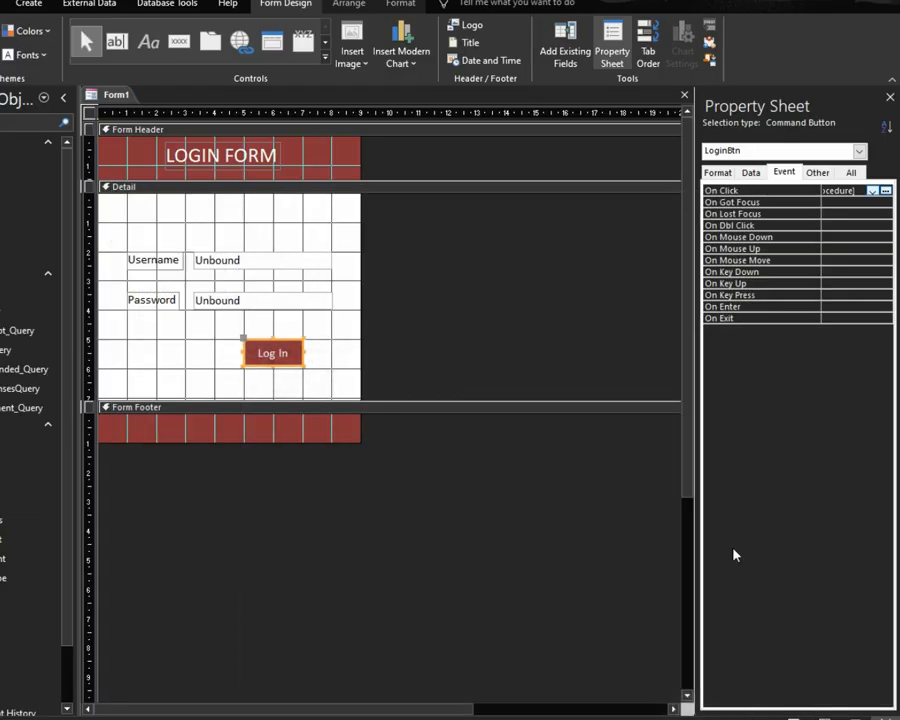
key(F5)
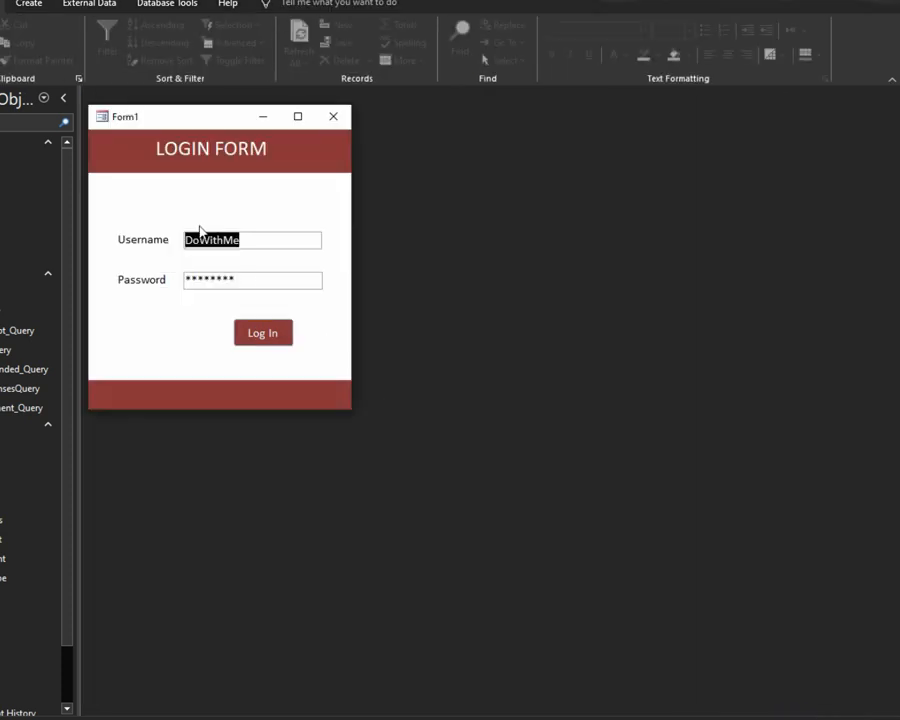
key(BackSpace)
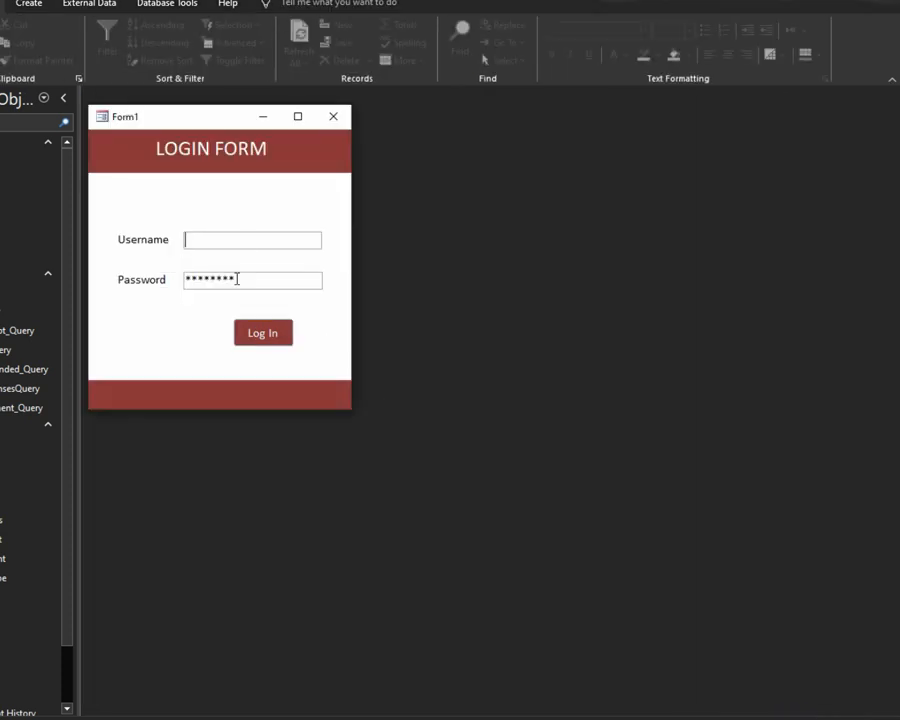
key(Tab)
key(BackSpace)
click(186, 241)
right_click(218, 316)
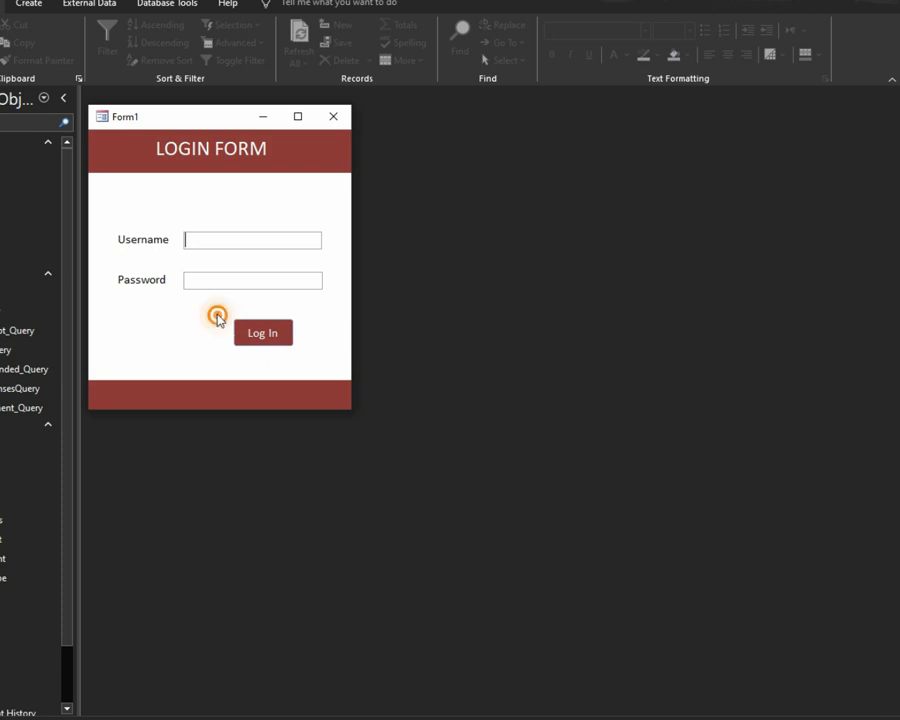
click(253, 360)
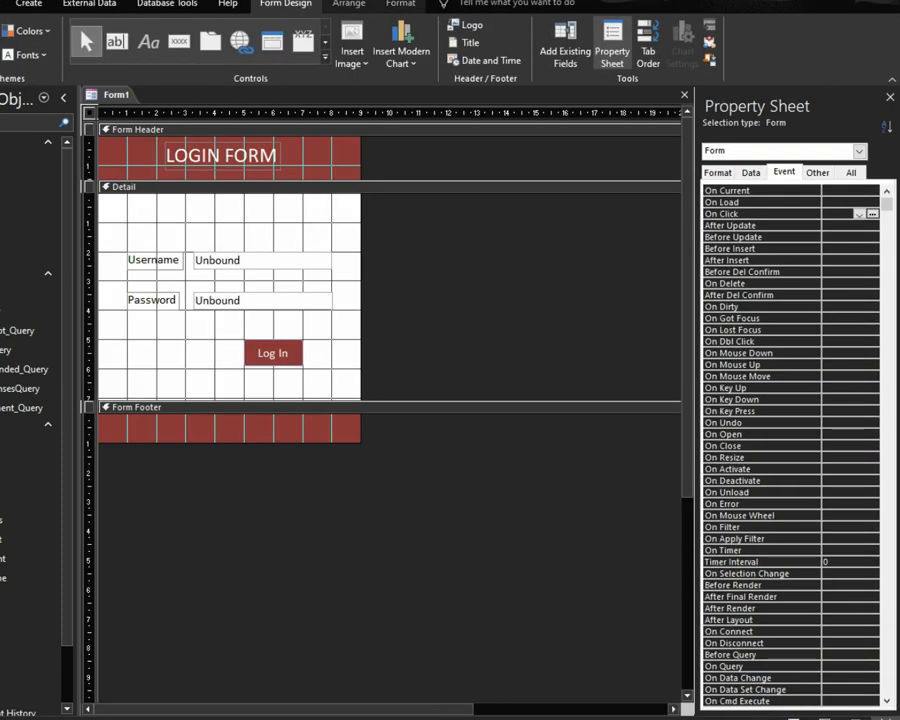
Step: Switch back to the Visual Basic editor showing the LoginBtn_Click code
mouse_move(580, 716)
click(630, 700)
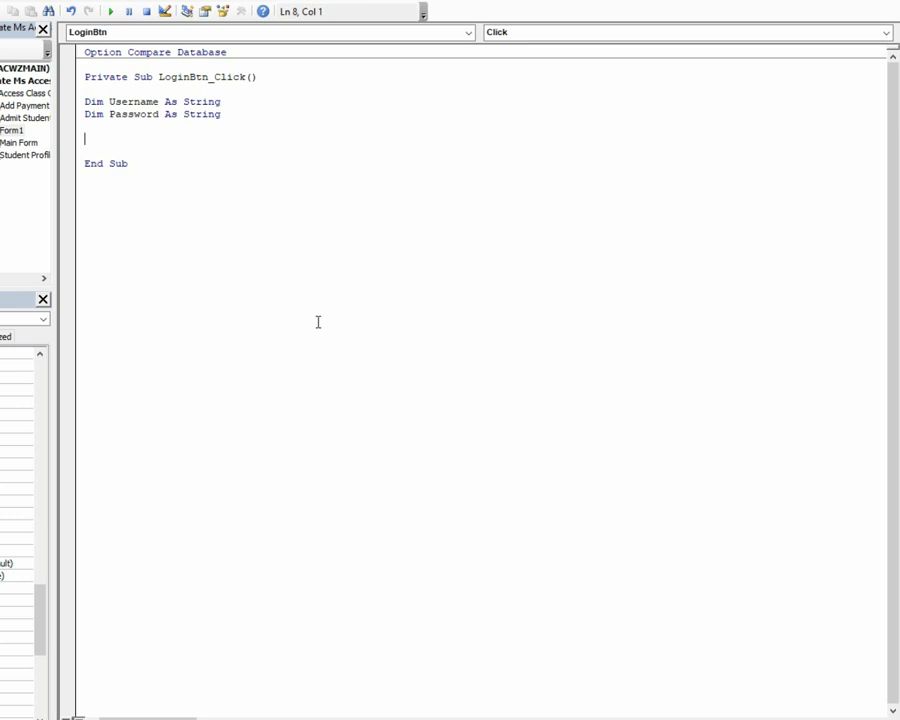
Step: Assign the expected username and password strings to the variables, then begin an 'If me.' line
text(username=)
text("")
key(BackSpace)
text(DoWi)
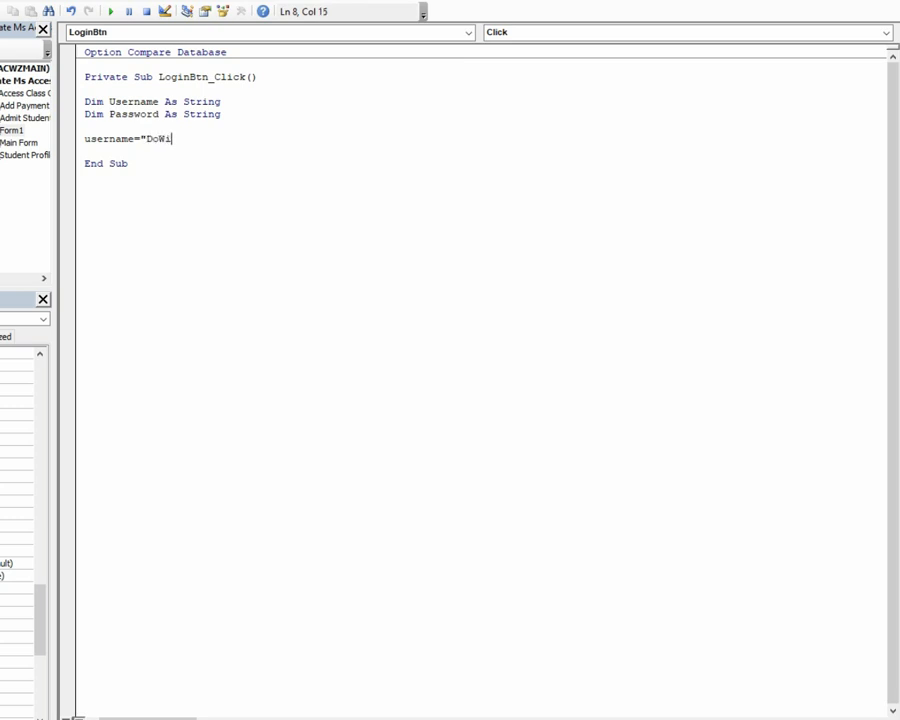
text(thMe")
key(Return)
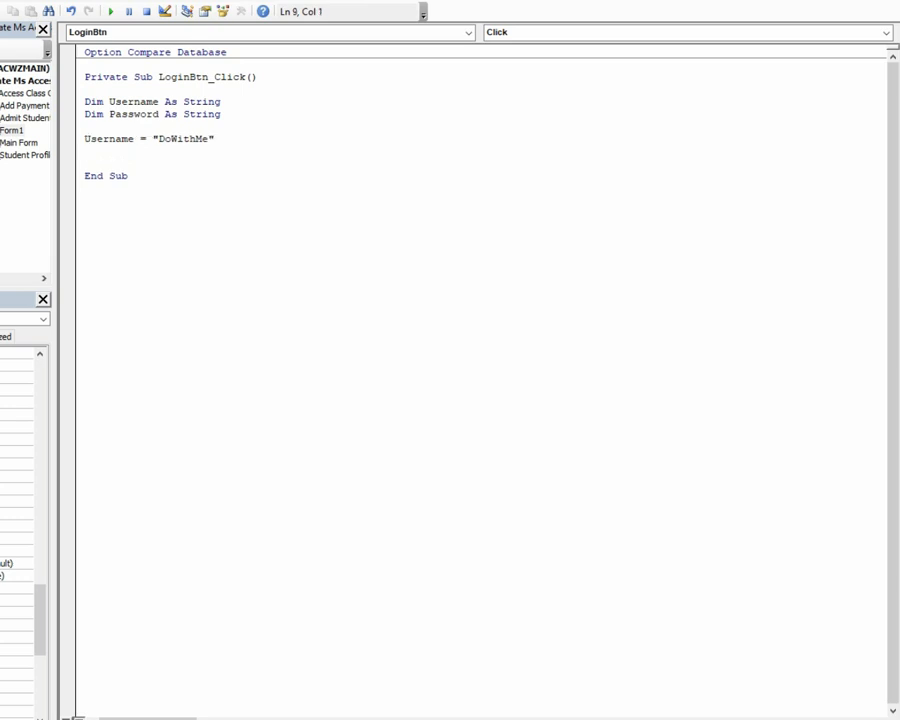
text(password="asdf12)
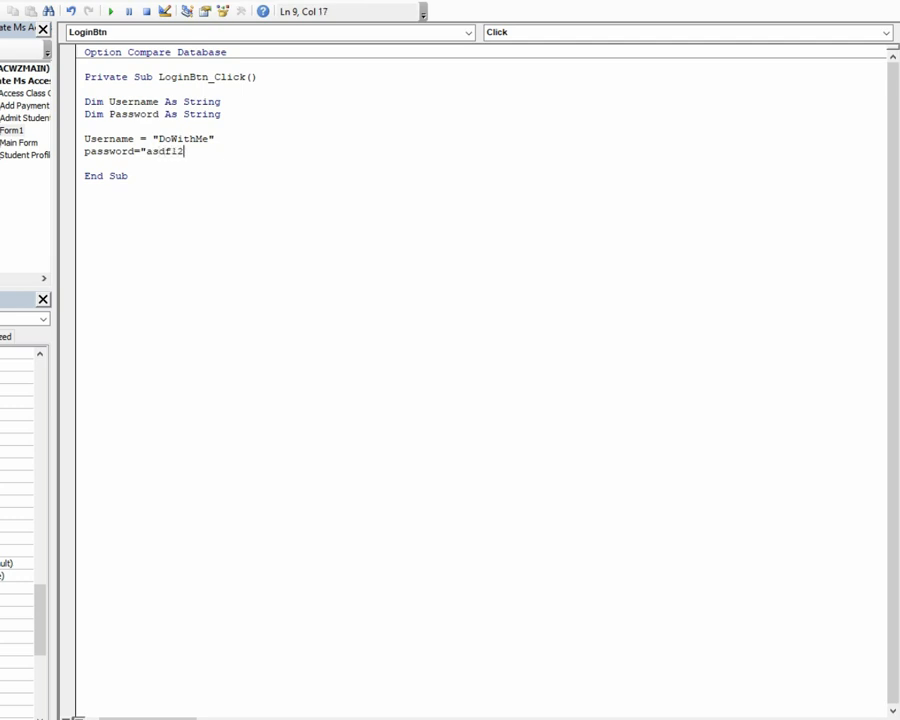
text(3")
key(Down)
key(Return)
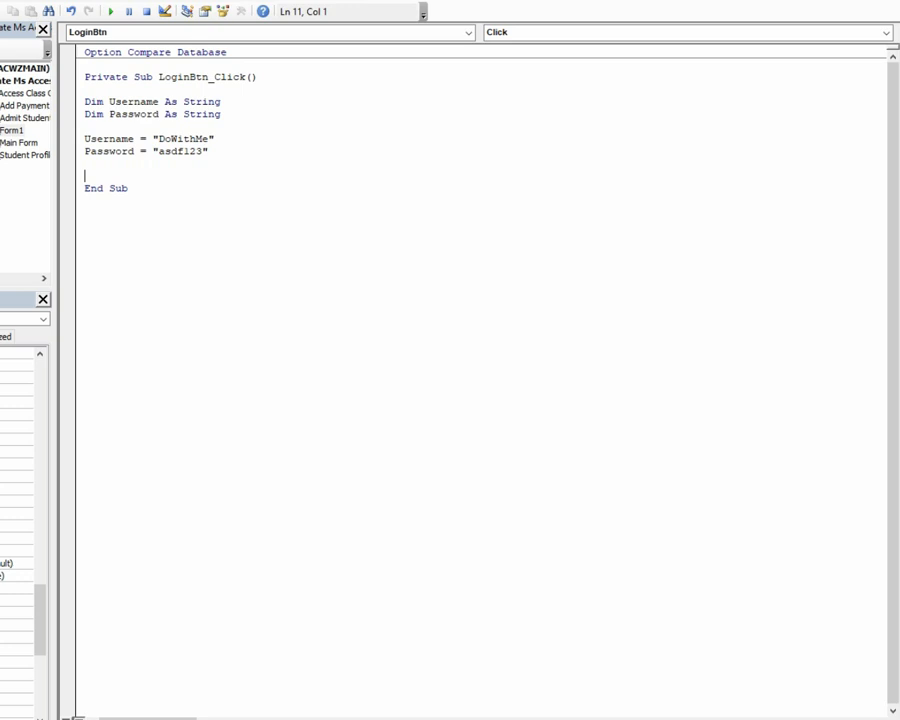
text(if me.)
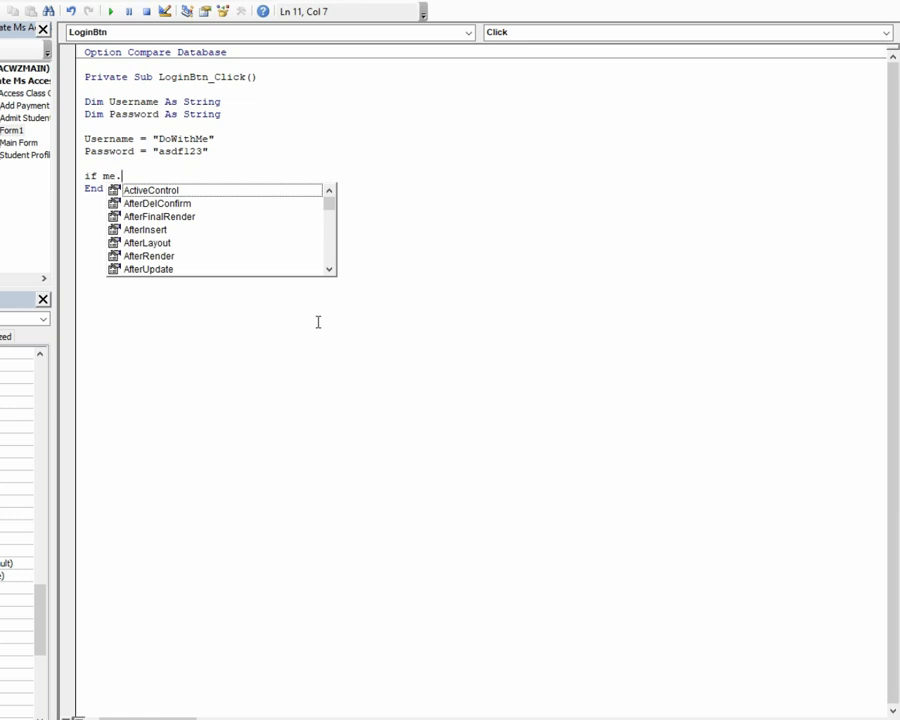
Step: Write the condition's first part, me.txtUsername <> username, confirming the control name
text(txt)
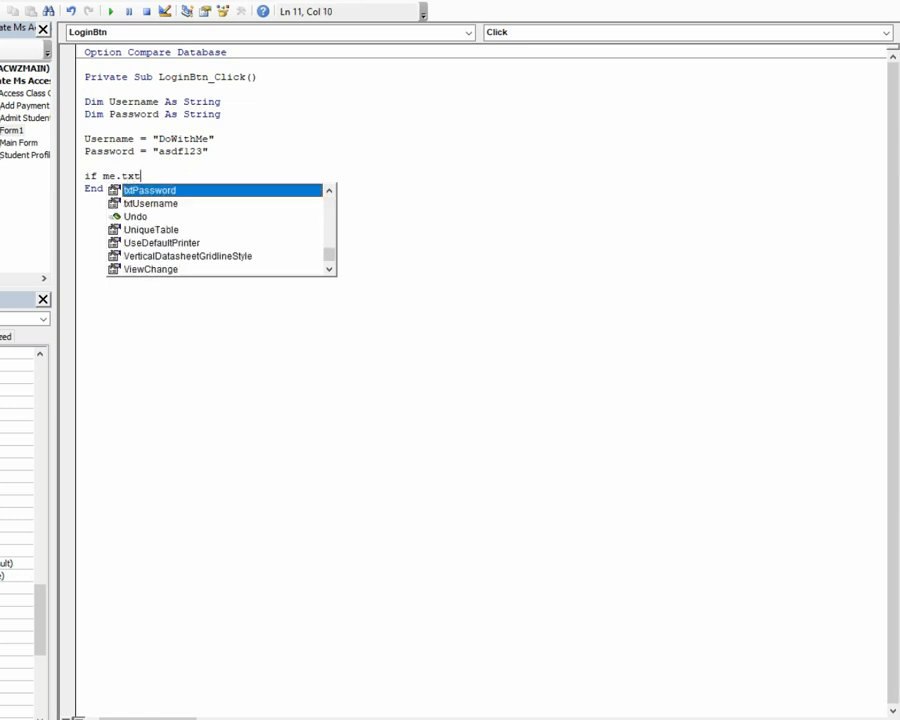
text(u)
key(Tab)
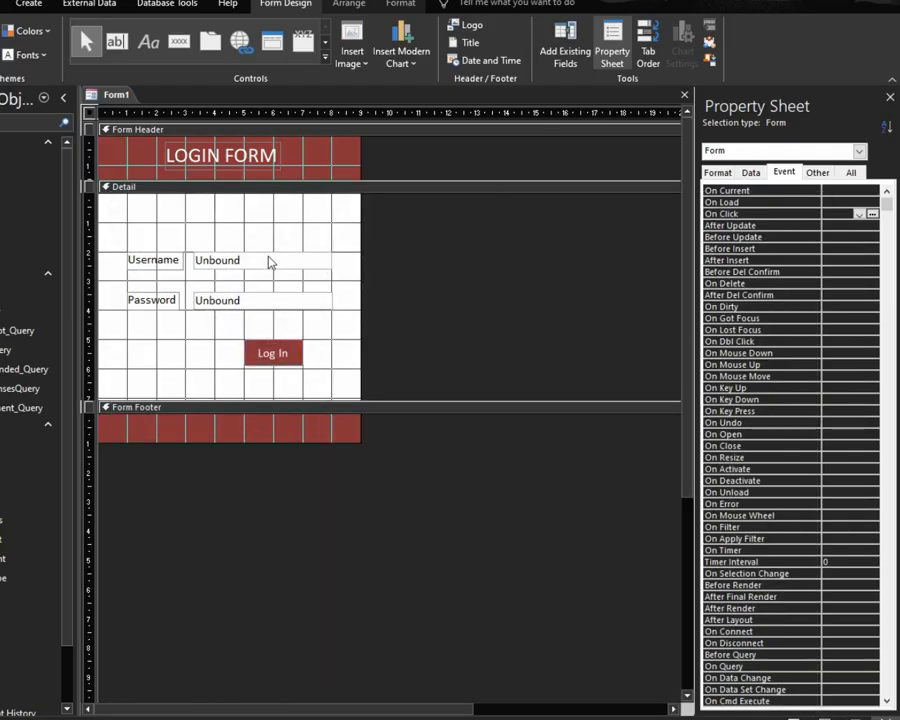
click(268, 260)
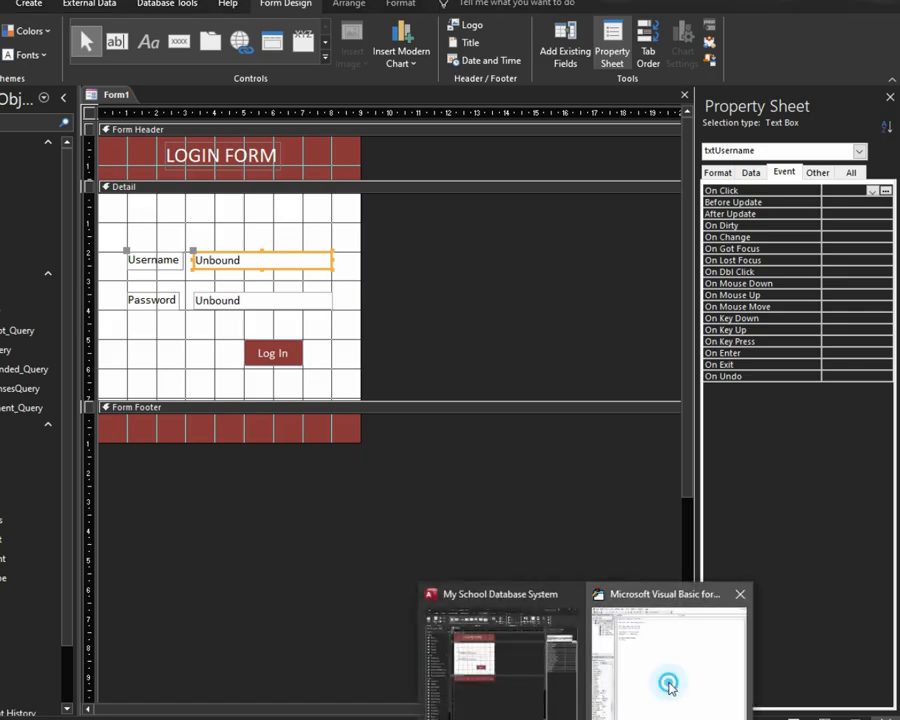
click(669, 686)
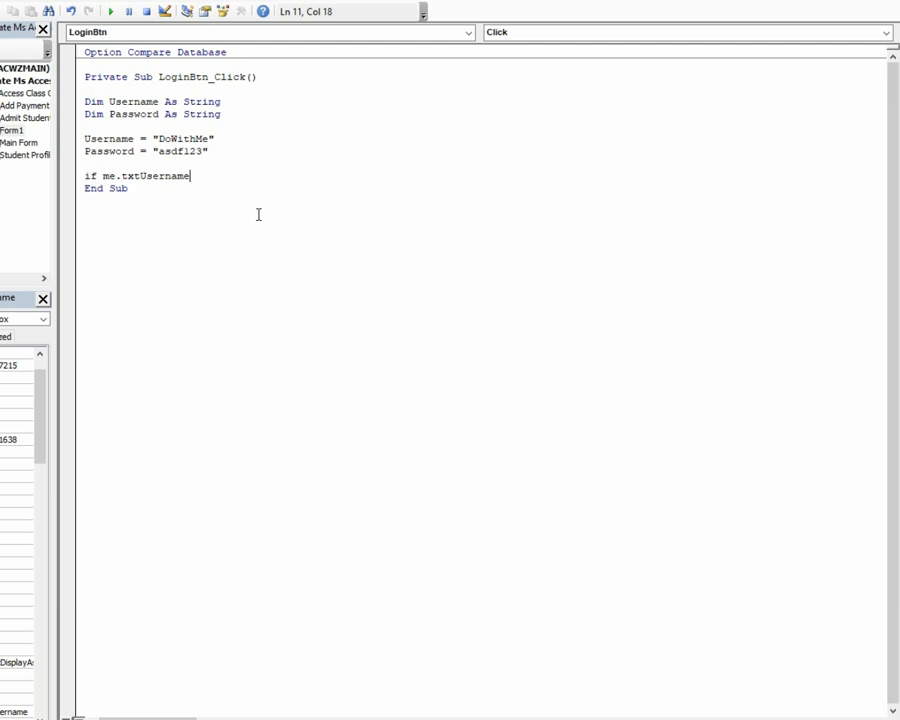
text(<>)
text(username or if)
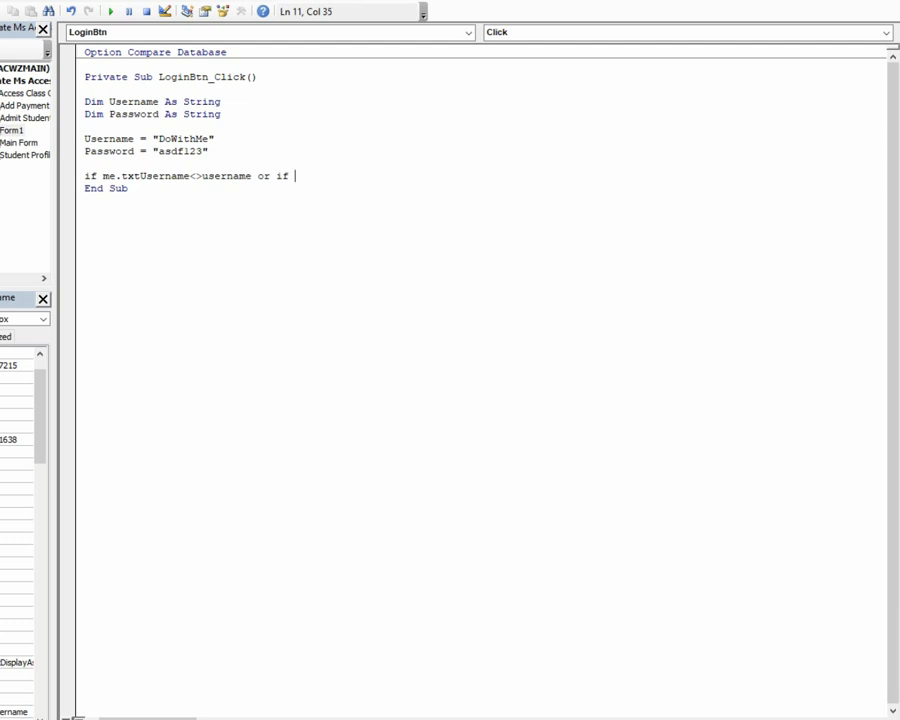
Step: Add the second comparison: Or me.txtPassword <> password
key(BackSpace)
key(BackSpace)
key(BackSpace)
text(tx)
key(BackSpace)
key(BackSpace)
text(me.txt)
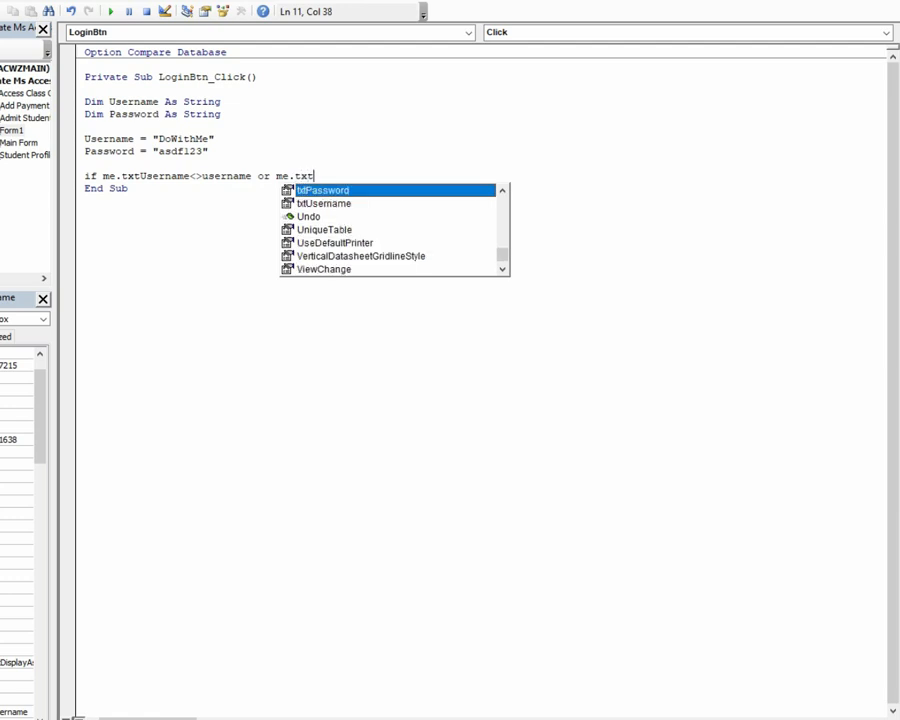
key(Tab)
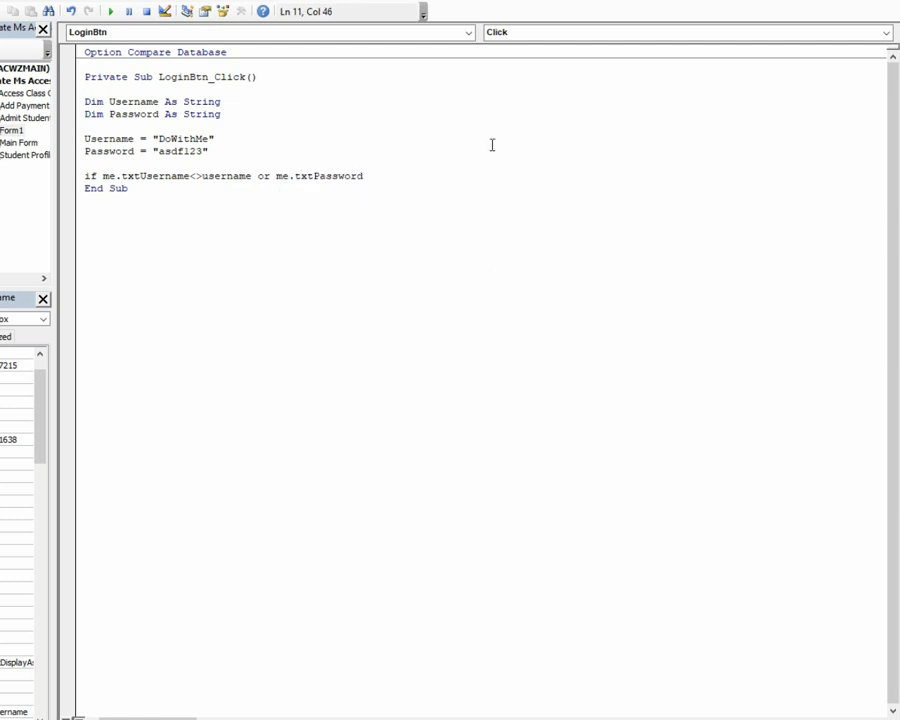
text(<>)
text(passa)
key(BackSpace)
text(word)
click(556, 699)
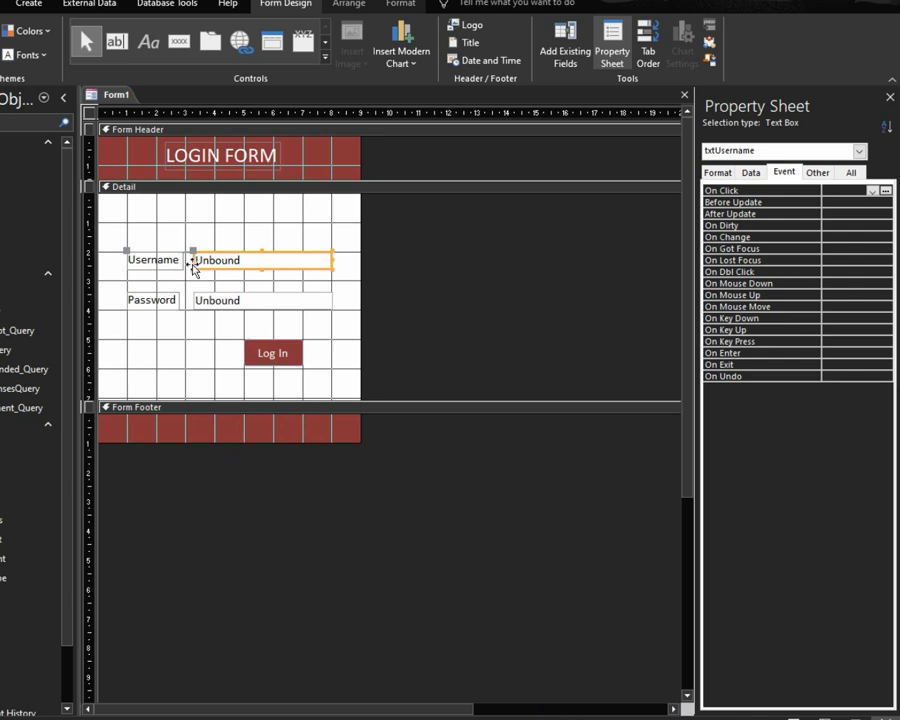
click(325, 300)
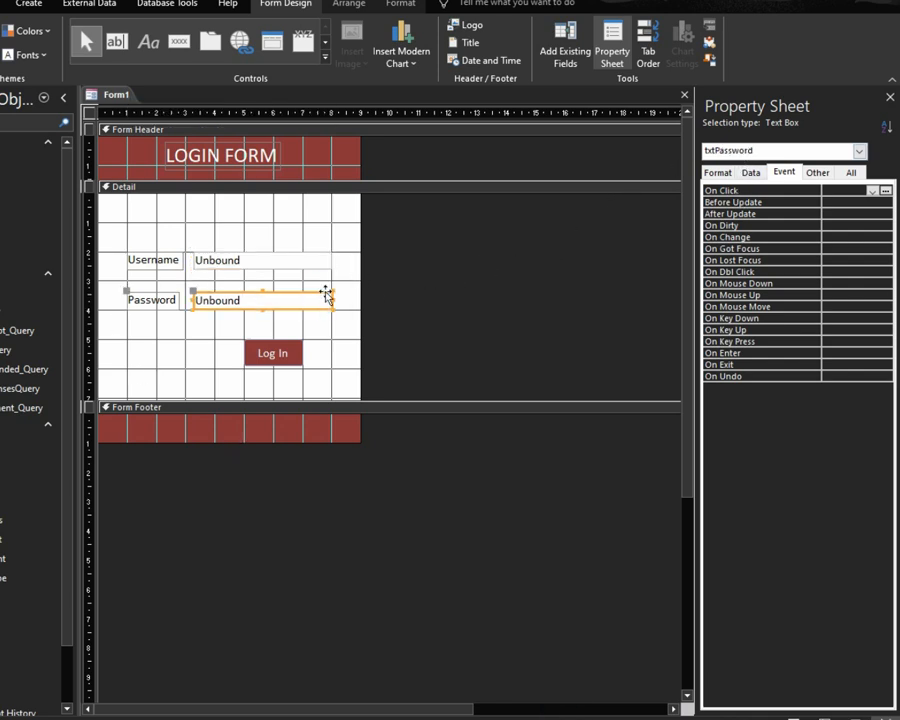
click(284, 258)
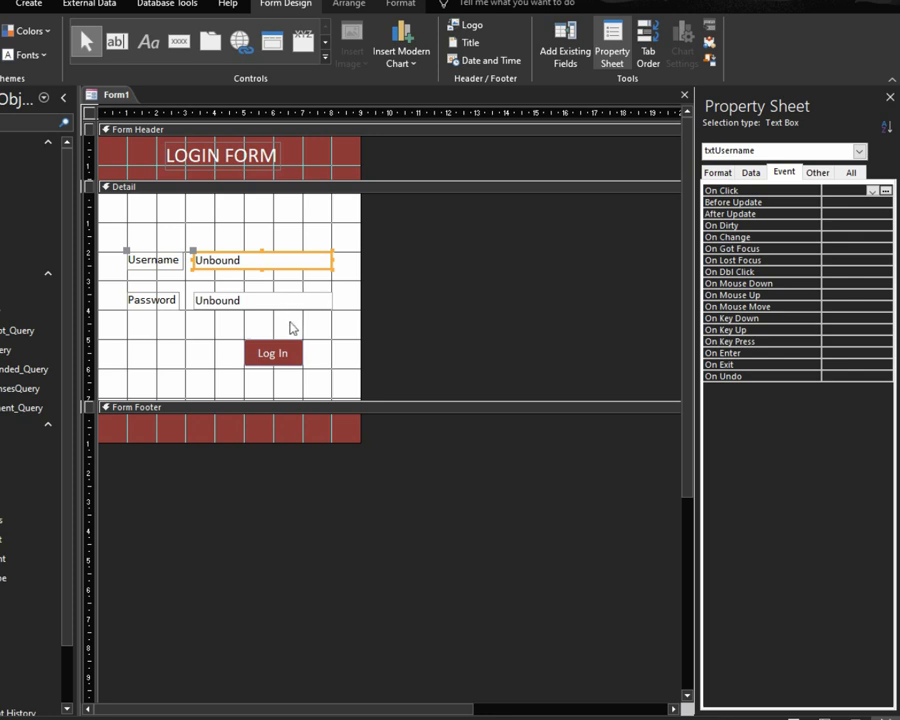
click(622, 692)
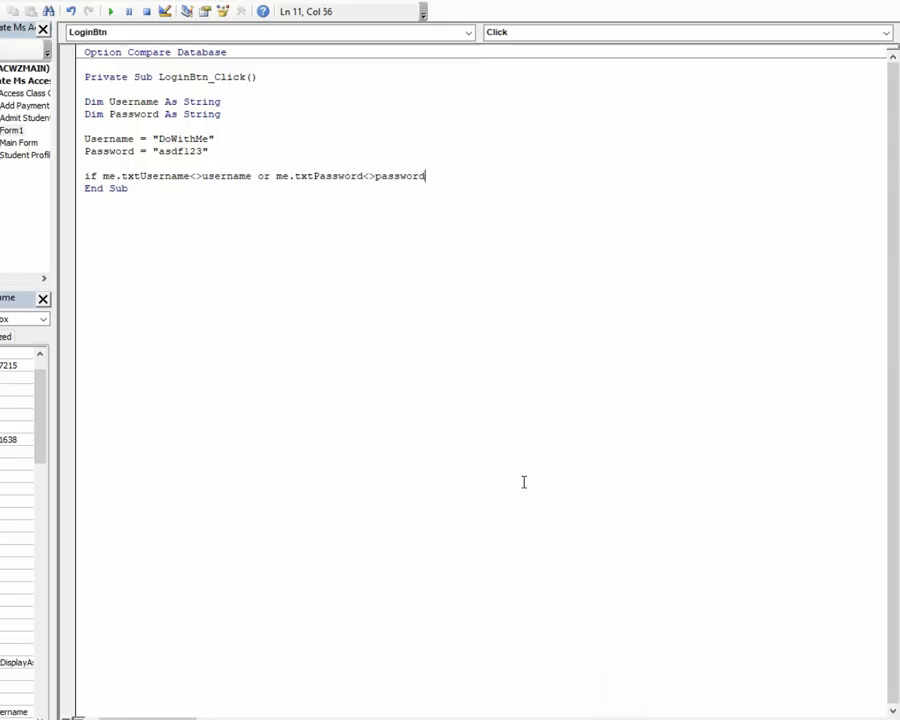
Step: End the If line with Then and start a MsgBox saying 'Sorry! The username or password you entered is incorrect...'
text(then)
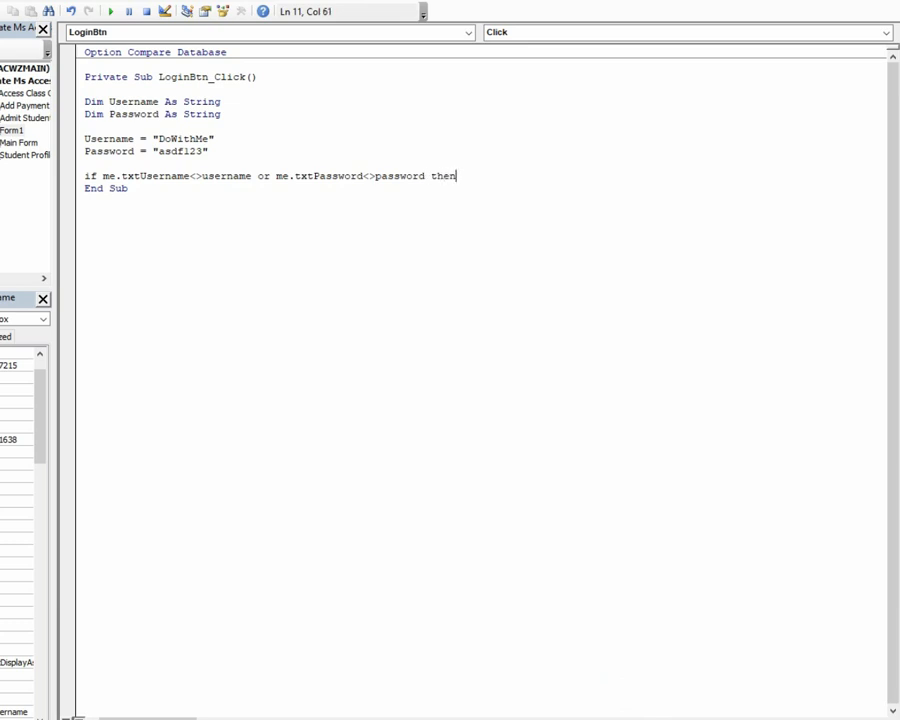
key(Return)
key(Tab)
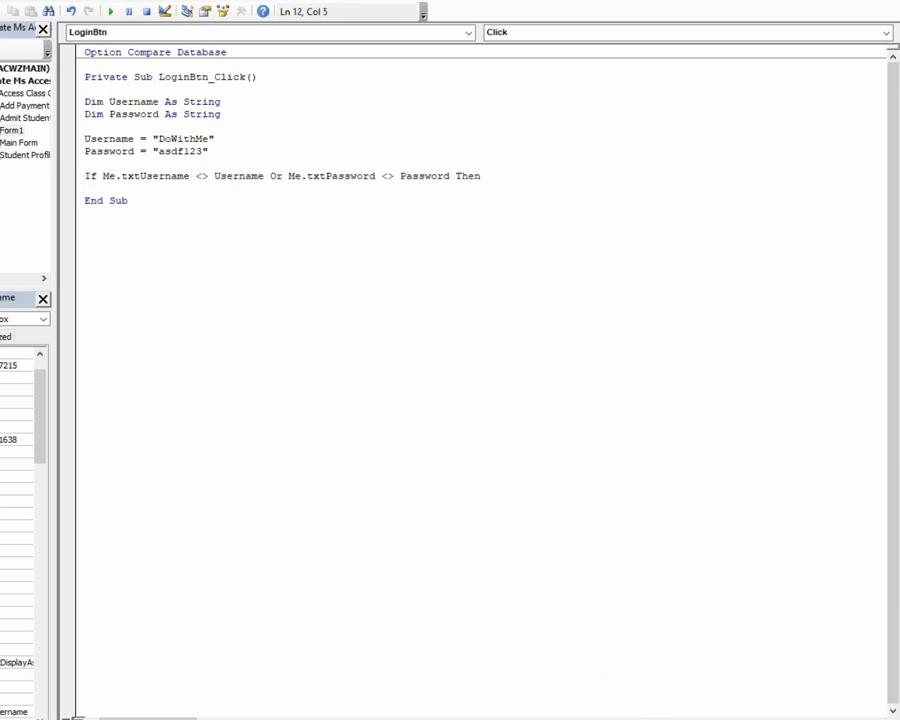
text(mgs)
key(BackSpace)
key(BackSpace)
text(sg)
text(box)
text(")
text(The)
key(BackSpace)
key(BackSpace)
key(BackSpace)
text(|Sor)
key(BackSpace)
key(BackSpace)
key(BackSpace)
key(BackSpace)
text(So)
key(BackSpace)
key(BackSpace)
text(Sorr)
key(BackSpace)
text(ry,)
key(BackSpace)
text(! )
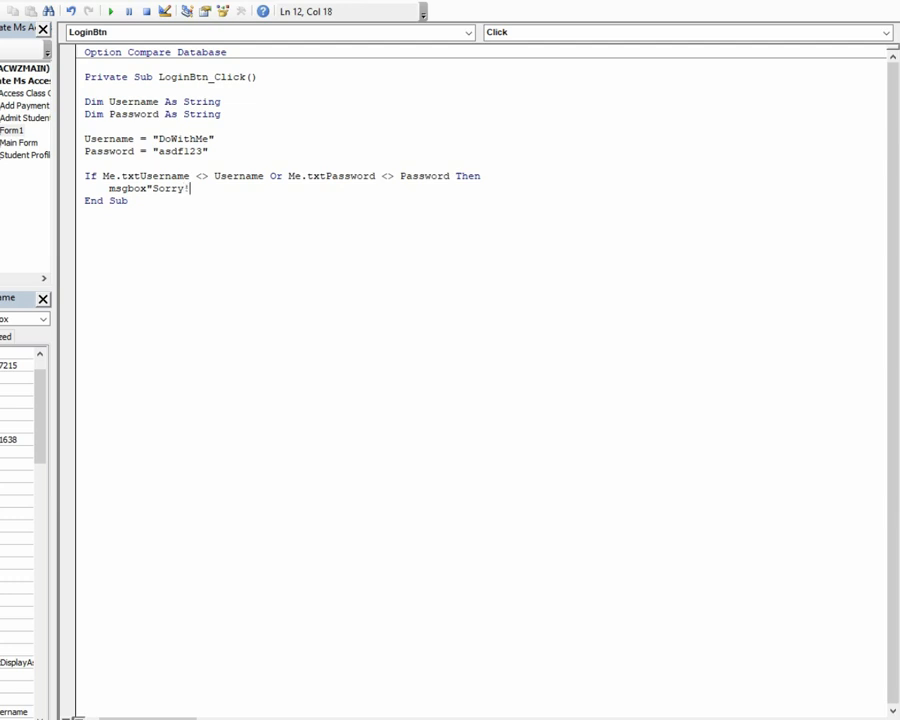
text(The user)
text(name and)
key(BackSpace)
key(BackSpace)
key(BackSpace)
key(BackSpace)
text(or pa)
text(sswrod)
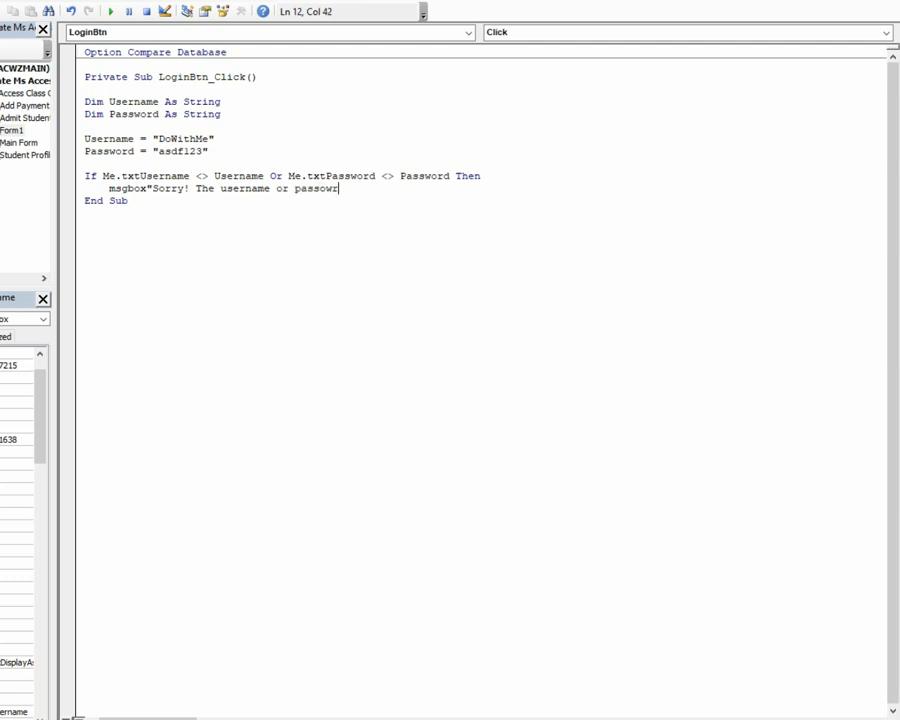
key(BackSpace)
key(BackSpace)
text(rod)
key(BackSpace)
key(BackSpace)
key(BackSpace)
text(ord)
key(BackSpace)
key(BackSpace)
text(rd you entered in)
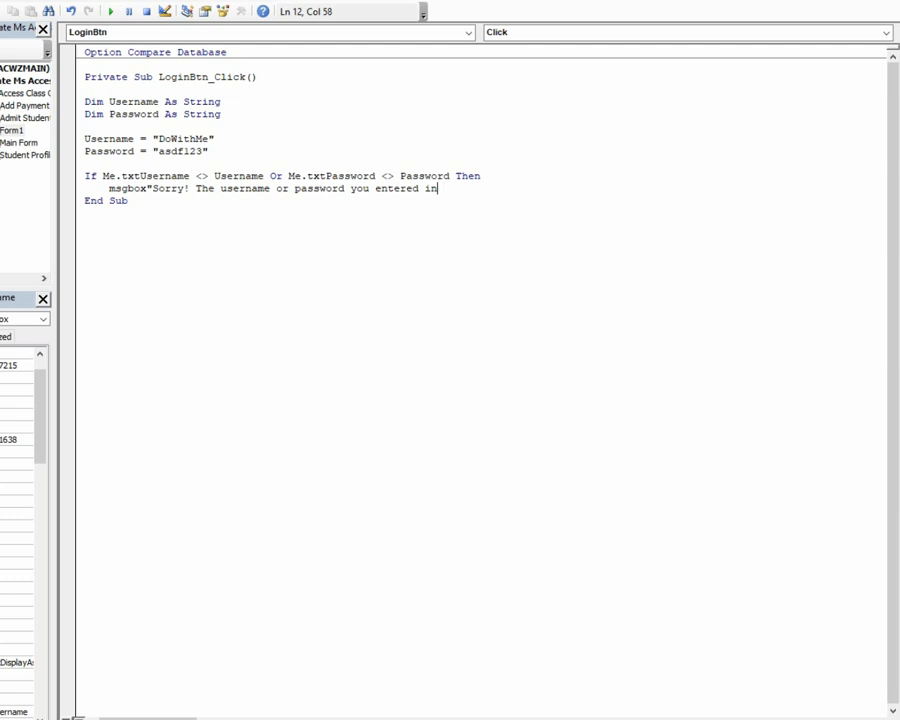
key(BackSpace)
text(s incorrect...",)
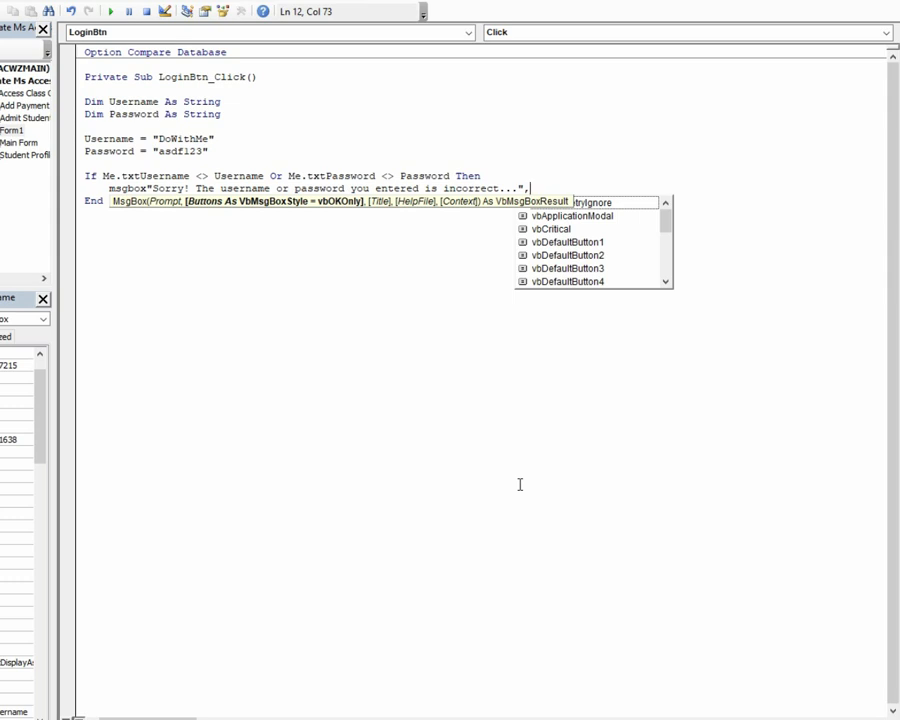
Step: Give the message box vbOKOnly buttons and the title 'Incorrect Credentials'
text(vboko)
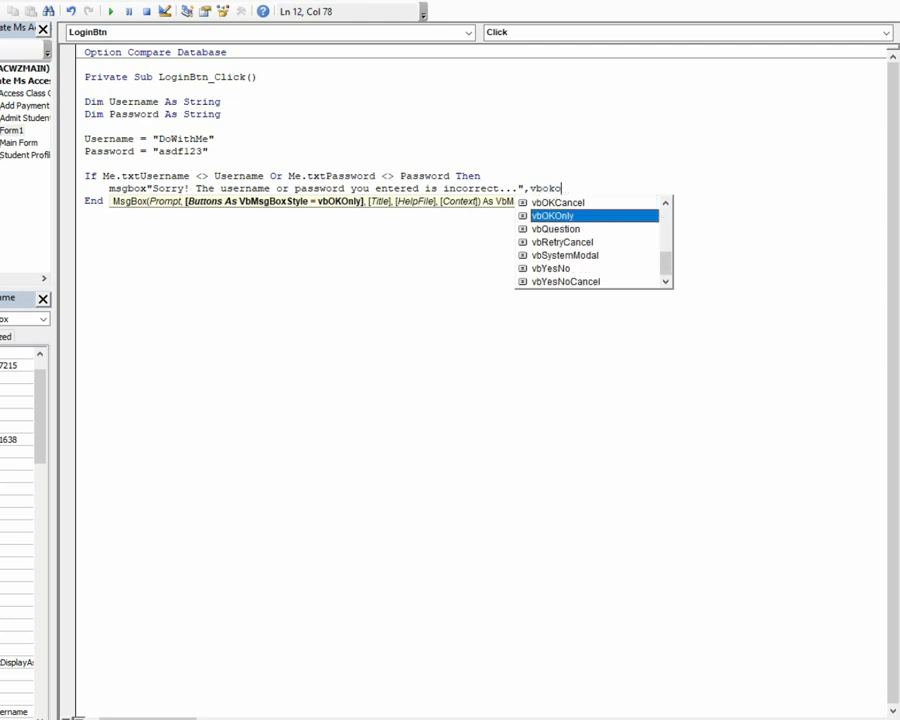
key(Tab)
text(,)
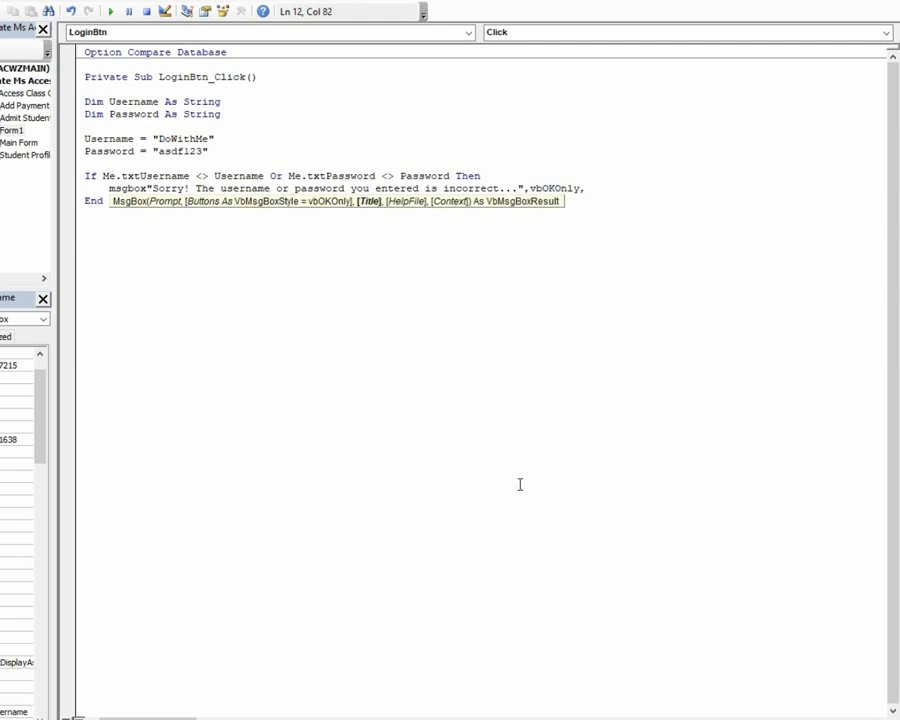
text(")
text(Incror)
key(BackSpace)
key(BackSpace)
key(BackSpace)
text(orrect Credet)
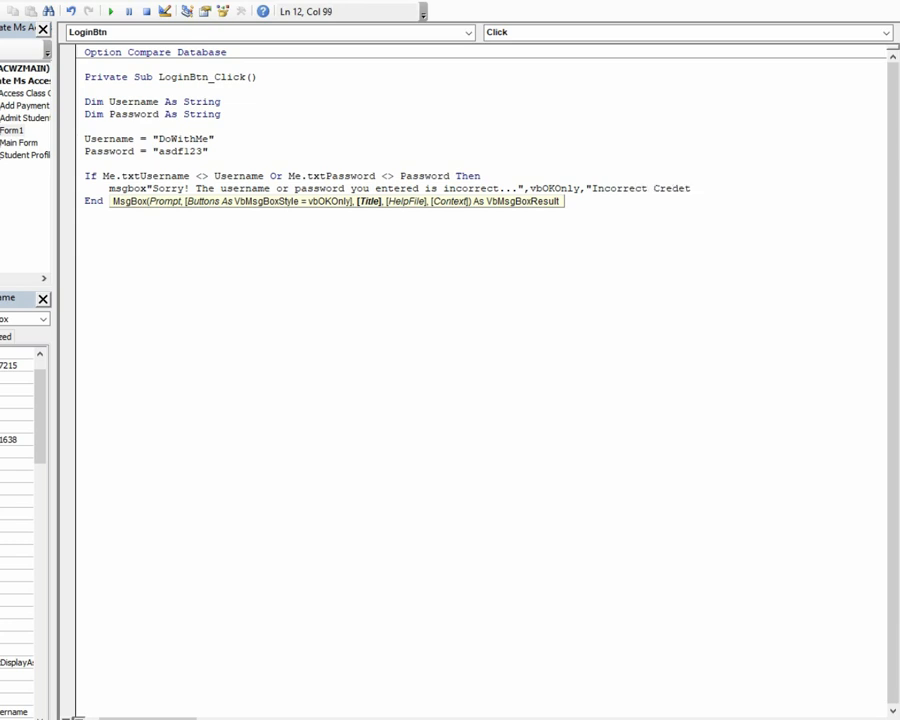
text(ia)
key(BackSpace)
key(BackSpace)
key(BackSpace)
text(ntia)
key(BackSpace)
text(als")
key(Return)
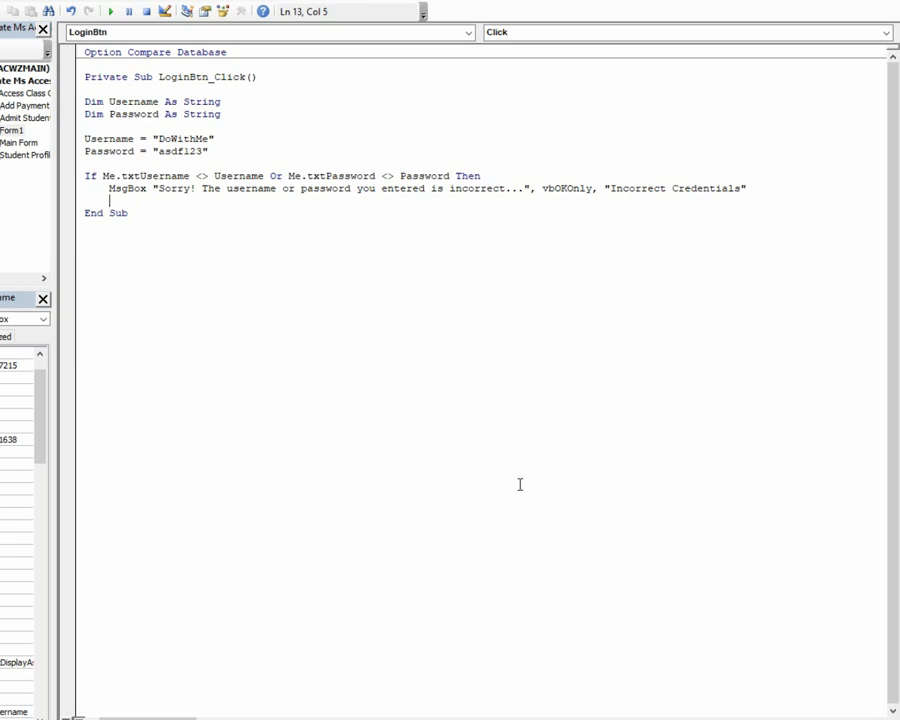
Step: Return focus to the username box with Me.txtUsername.SetFocus after a failed login
text(me.tx)
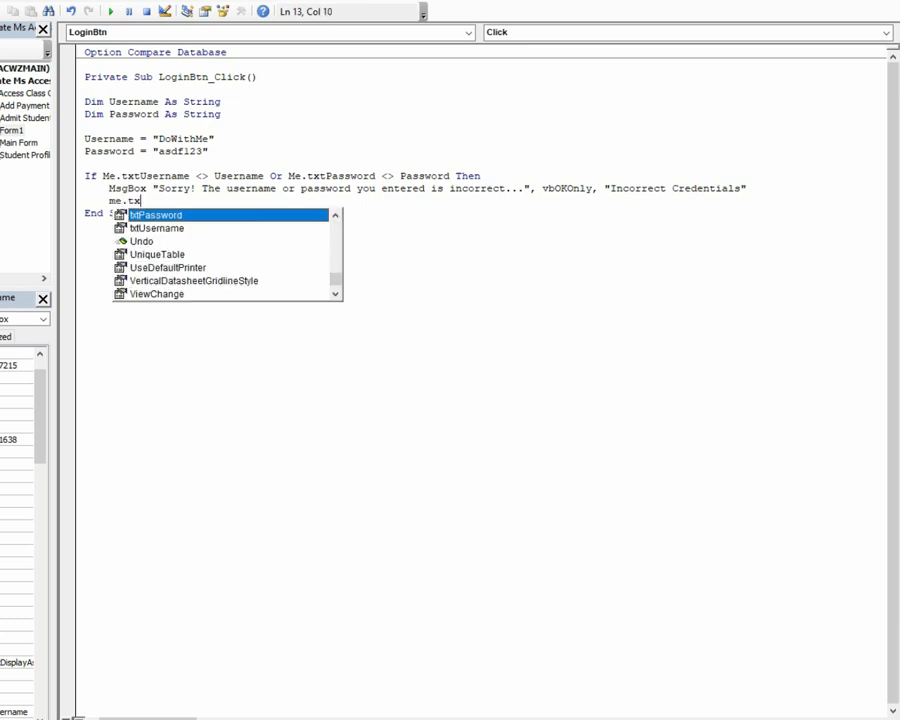
text(tu)
key(Tab)
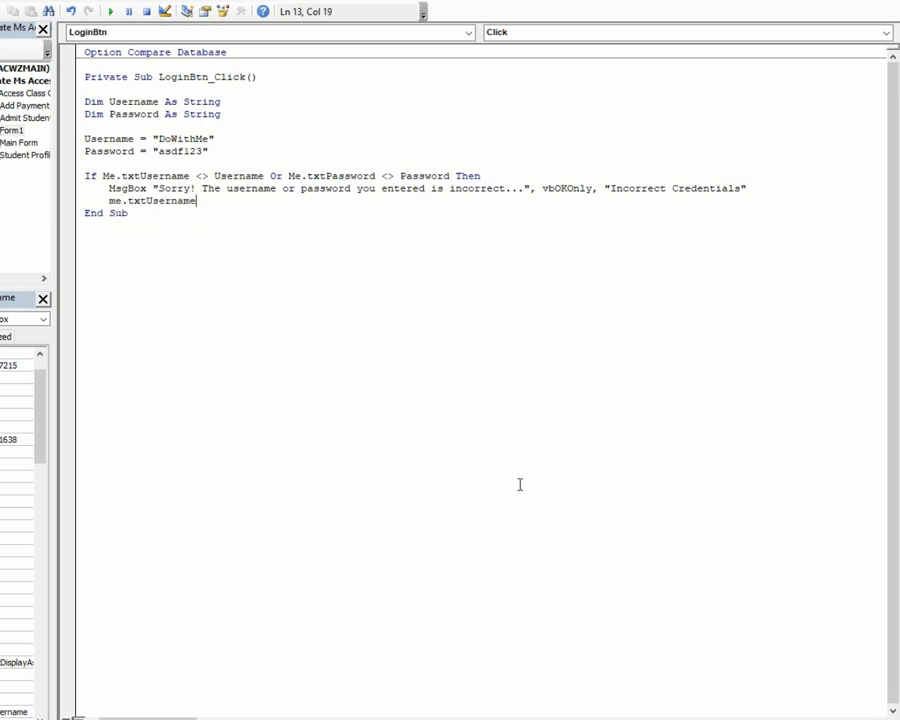
text(.setf)
key(Tab)
key(Return)
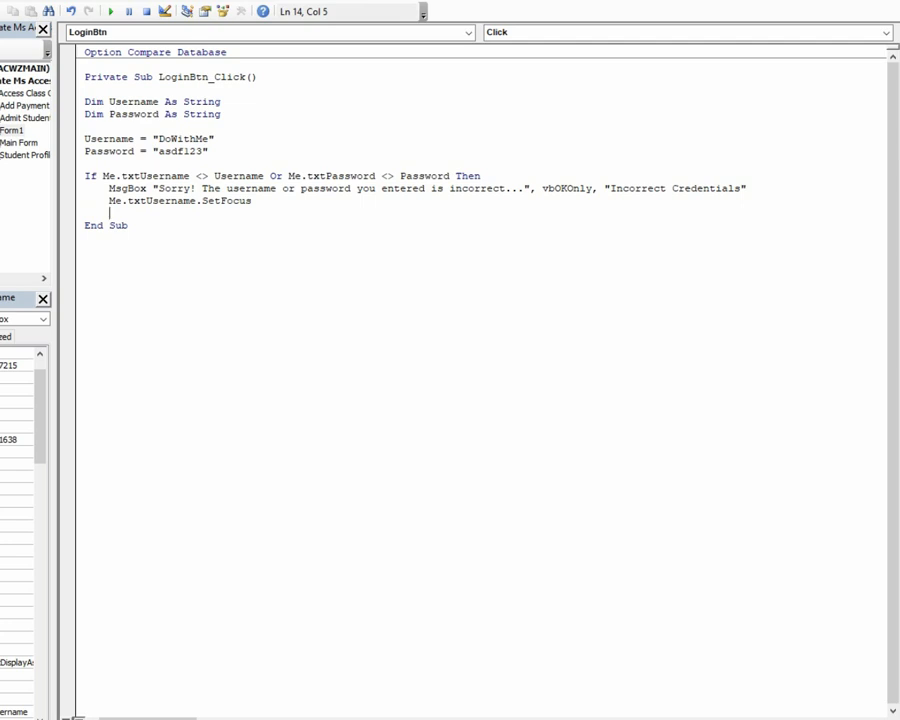
Step: Add an Else branch running DoCmd.Close and DoCmd.OpenForm "Main Form"
key(BackSpace)
text(else)
key(Return)
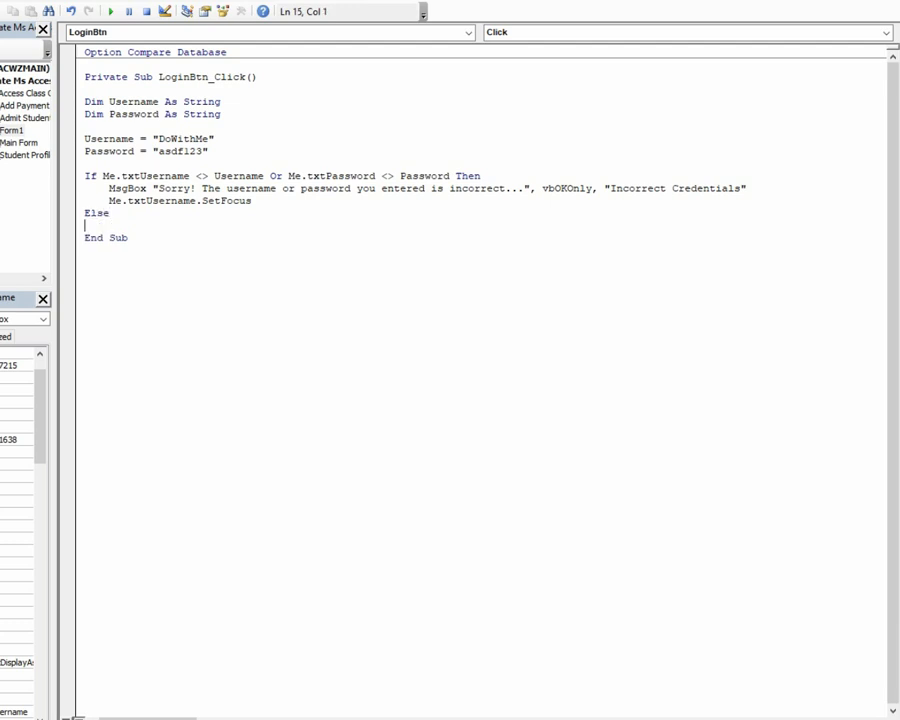
key(Tab)
text(docmd.clo)
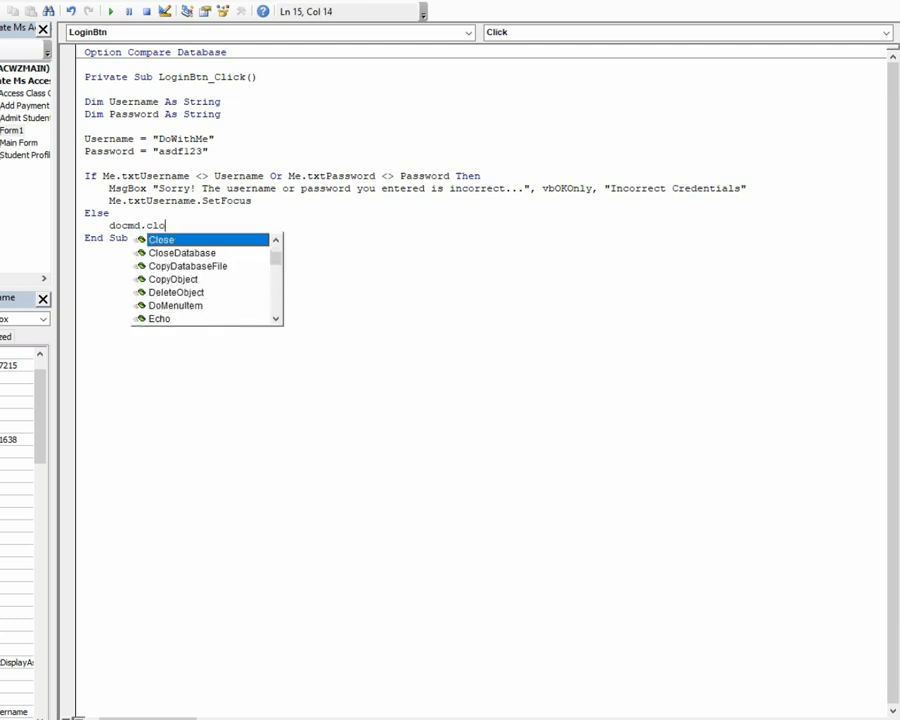
key(Tab)
key(Return)
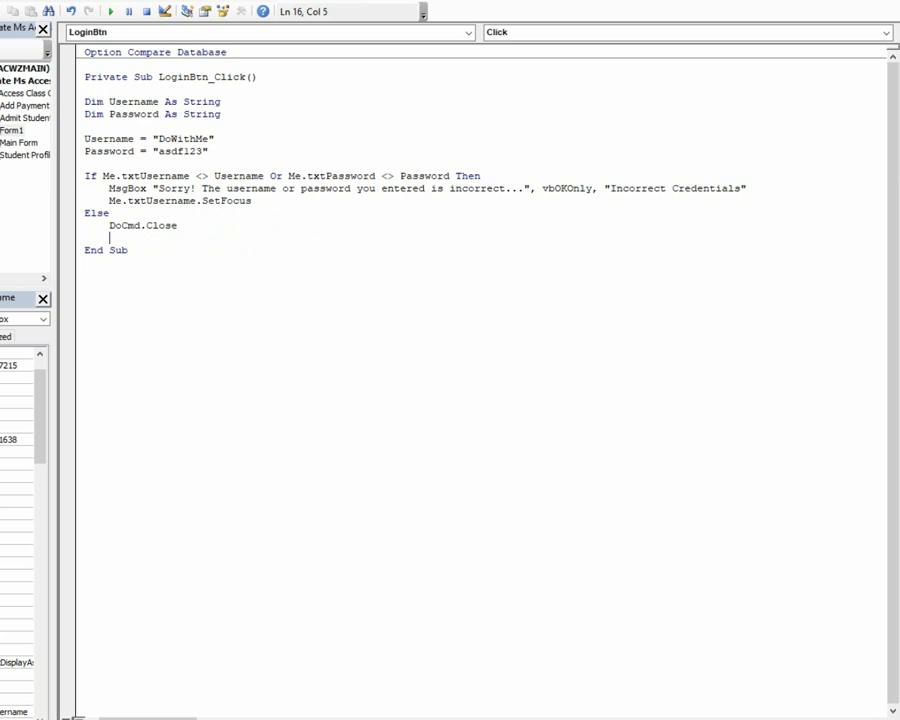
text(docmd.)
key(BackSpace)
key(BackSpace)
text(d.)
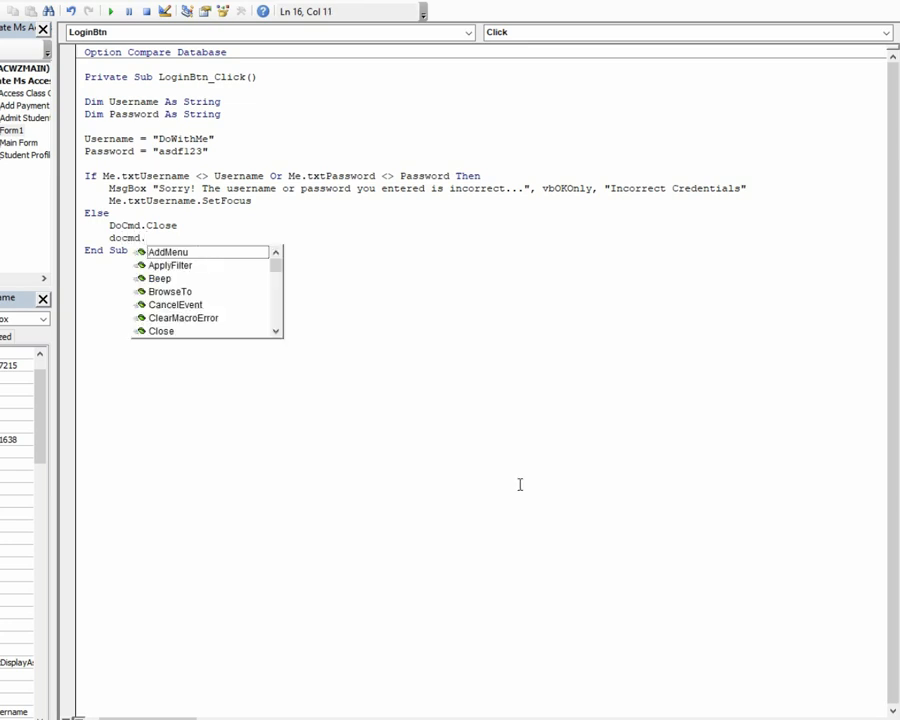
text(openf)
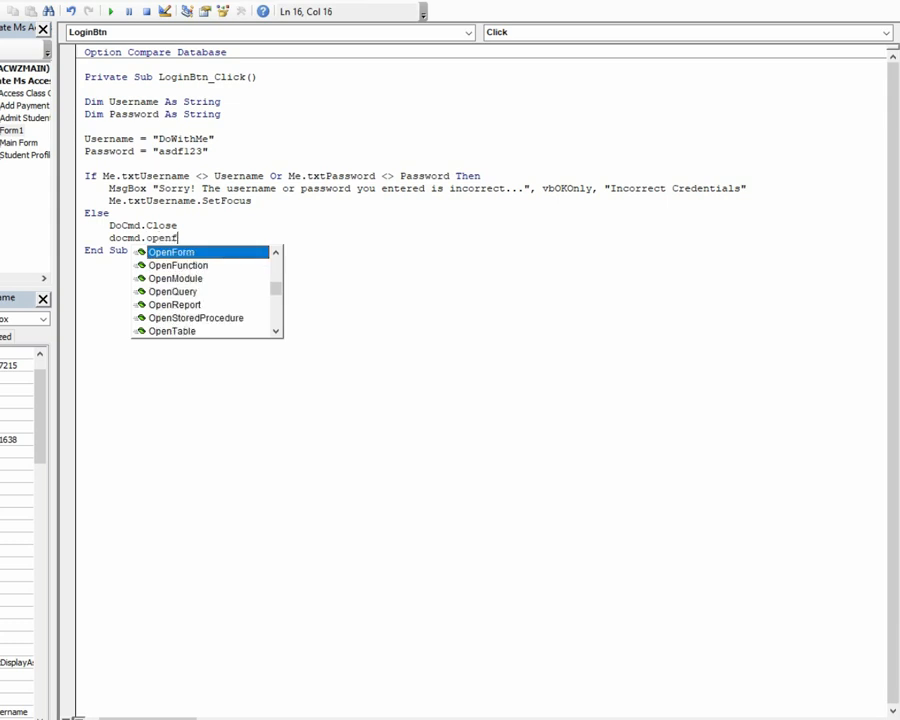
key(Tab)
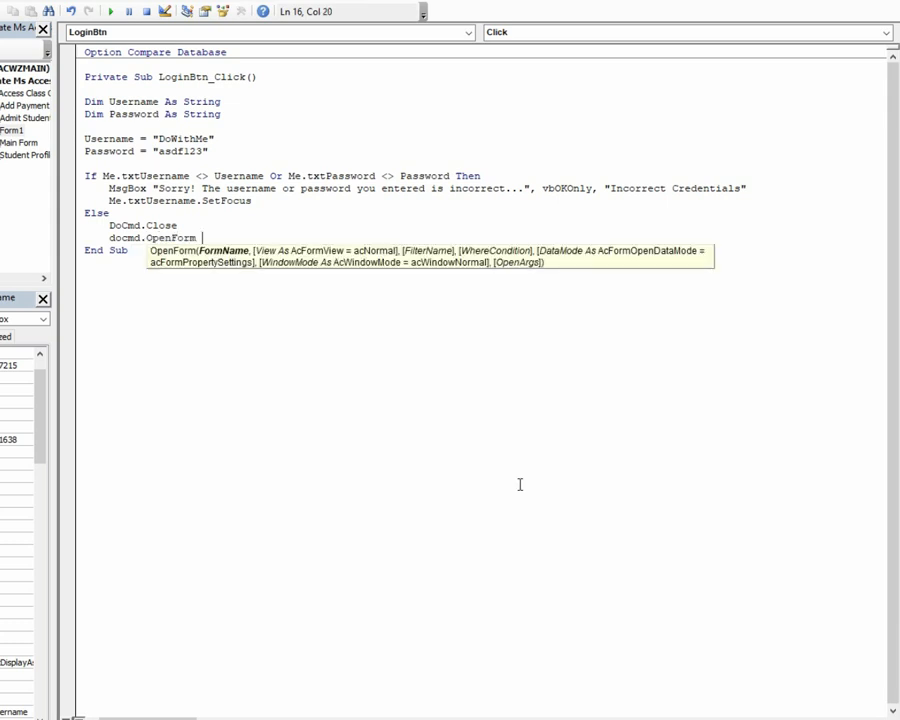
text("Main Form")
key(Return)
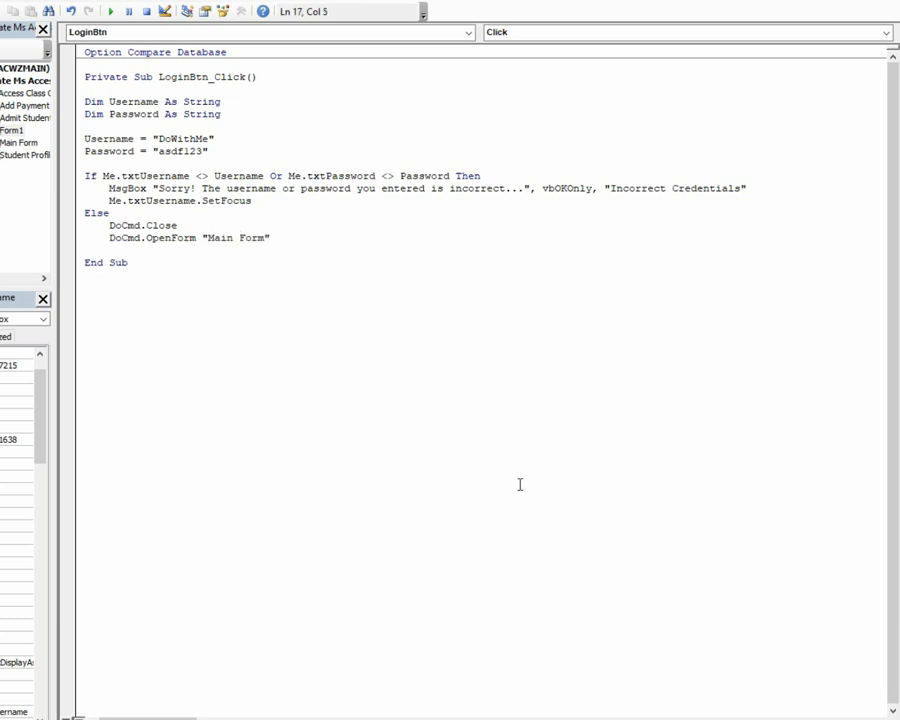
Step: Close the block with End If and bring up the Debug menu
key(BackSpace)
text(endif)
key(Return)
key(Up)
key(Up)
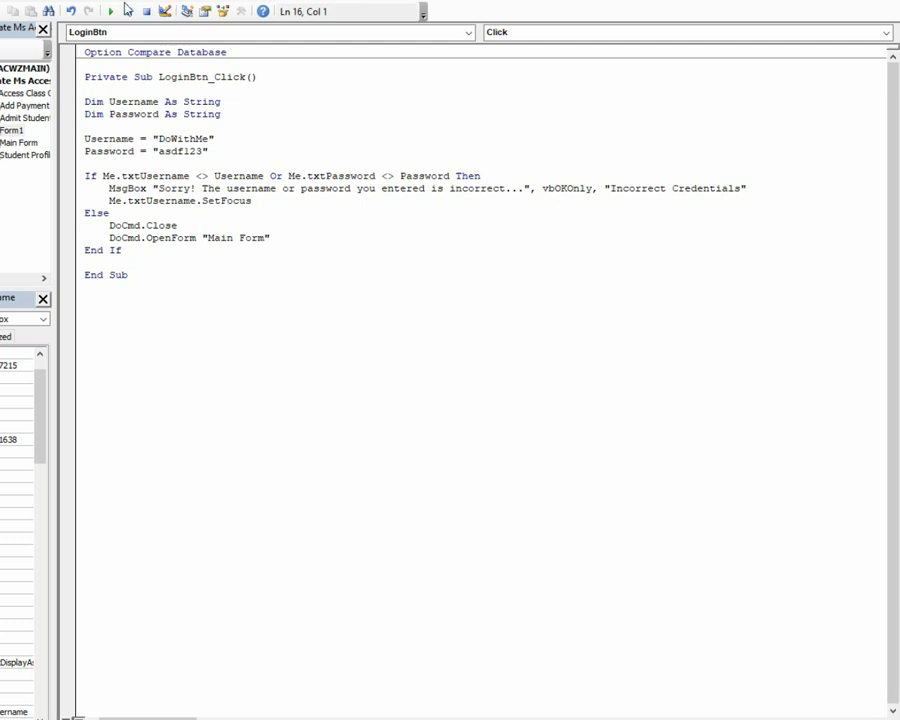
click(70, 3)
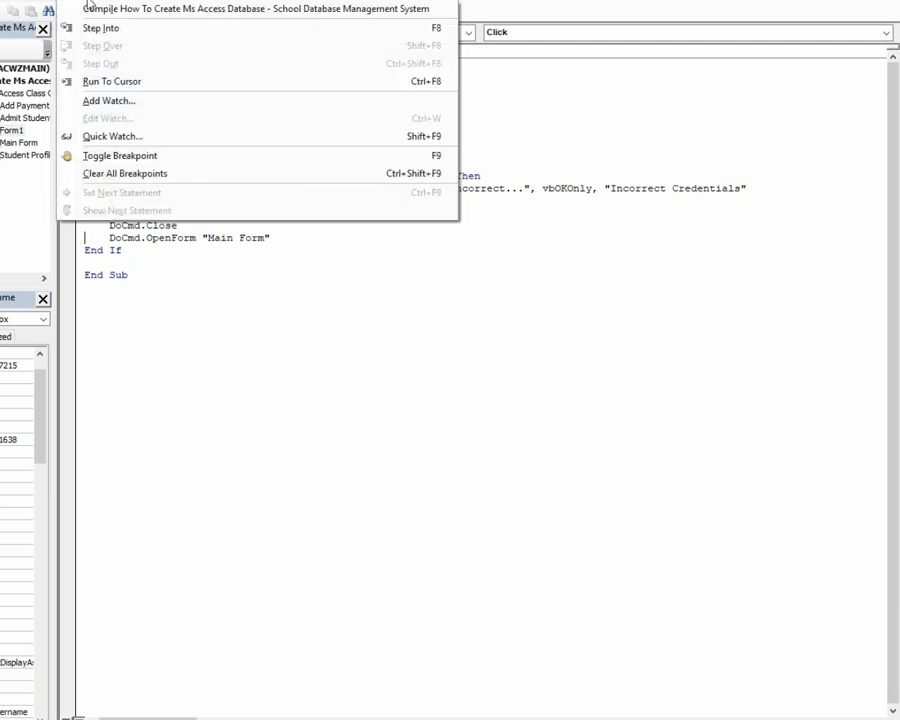
Step: Compile the database's VBA code from the Debug menu
click(80, 3)
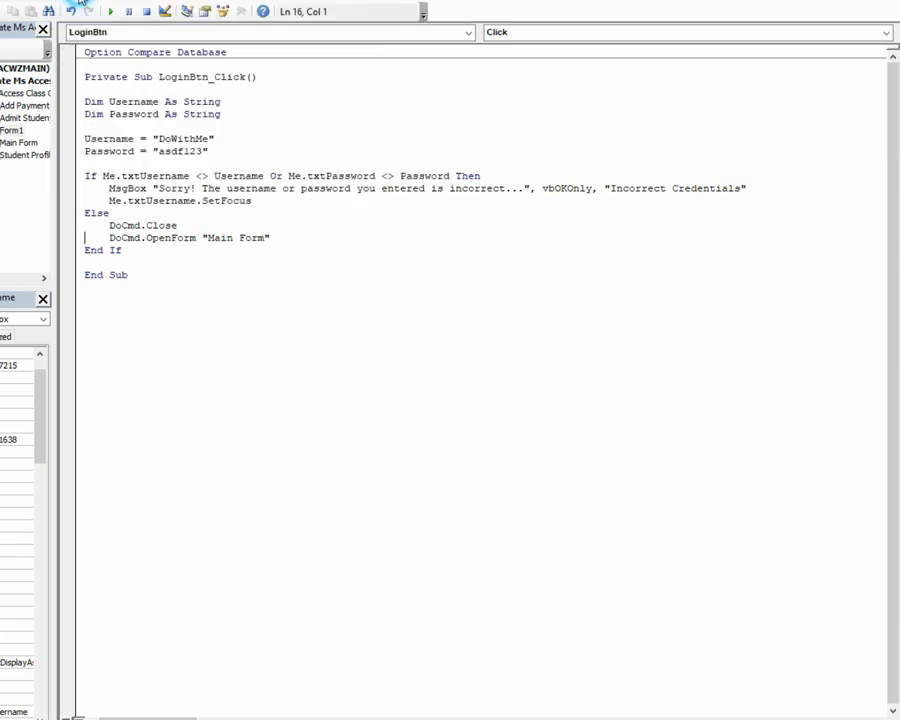
click(88, 4)
click(90, 13)
Step: Save the form under the name 'Login'
click(884, 2)
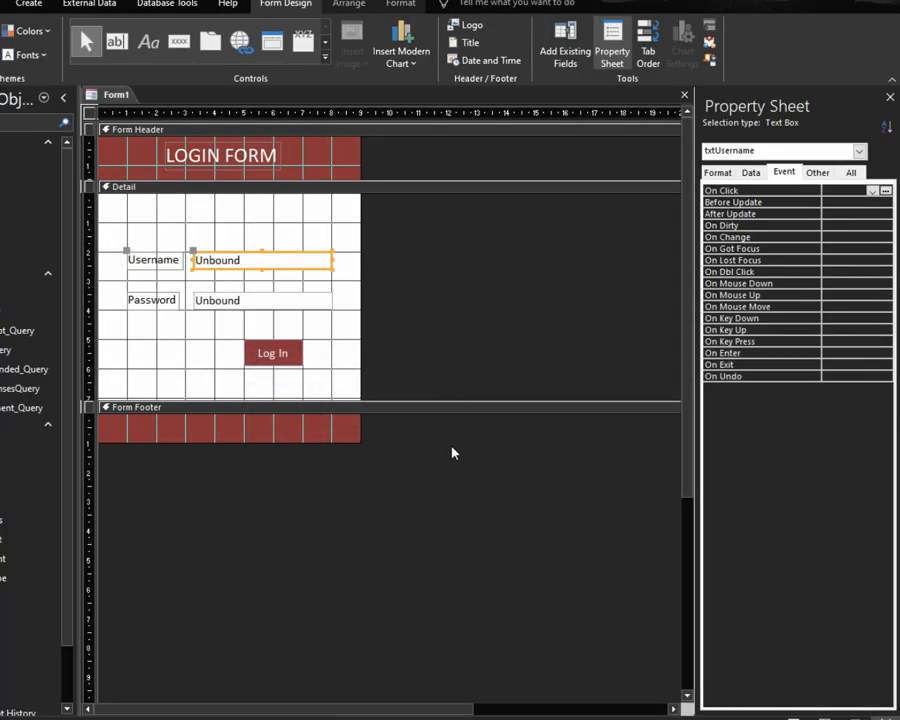
click(431, 465)
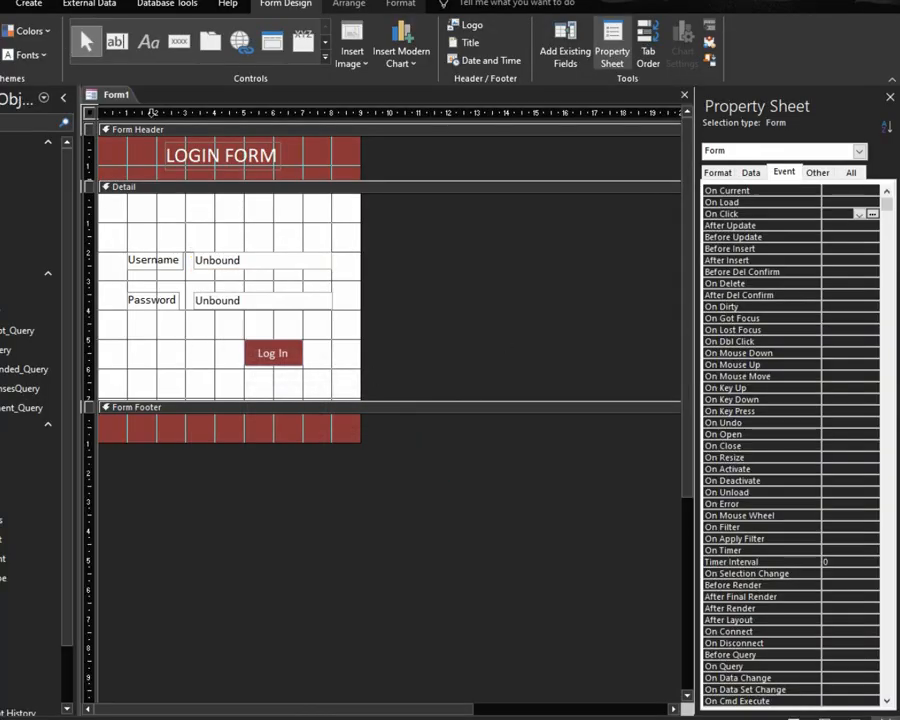
right_click(117, 95)
right_click(116, 95)
click(152, 109)
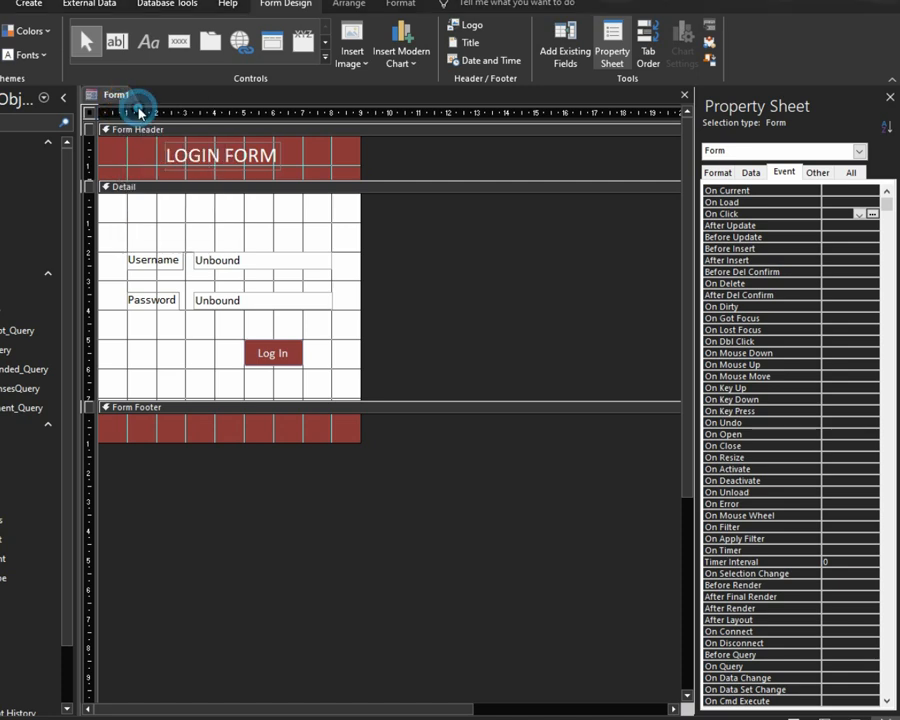
text(L)
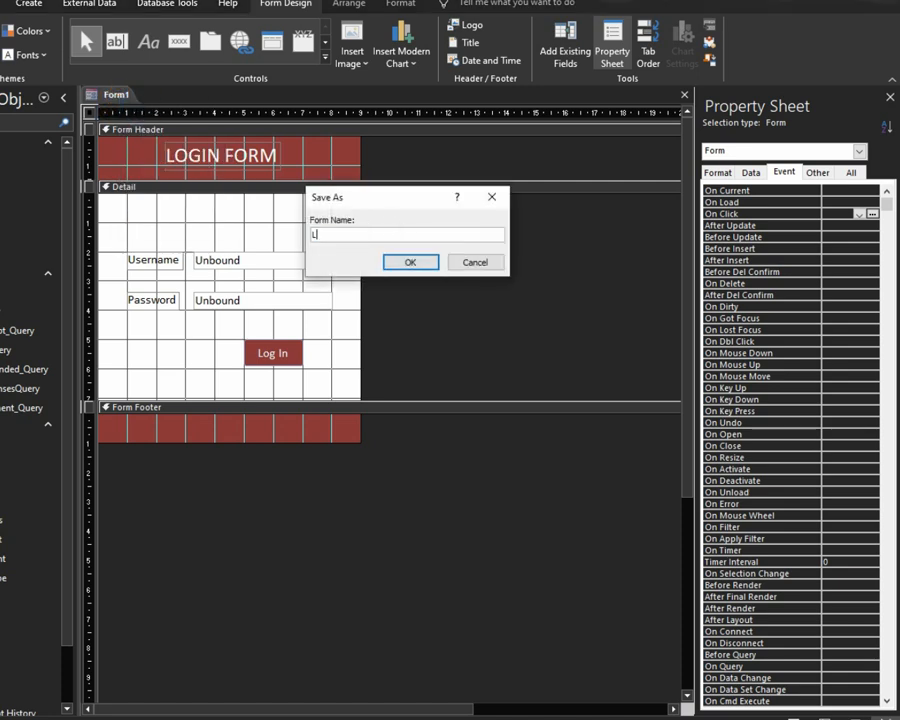
text(ogin)
click(430, 264)
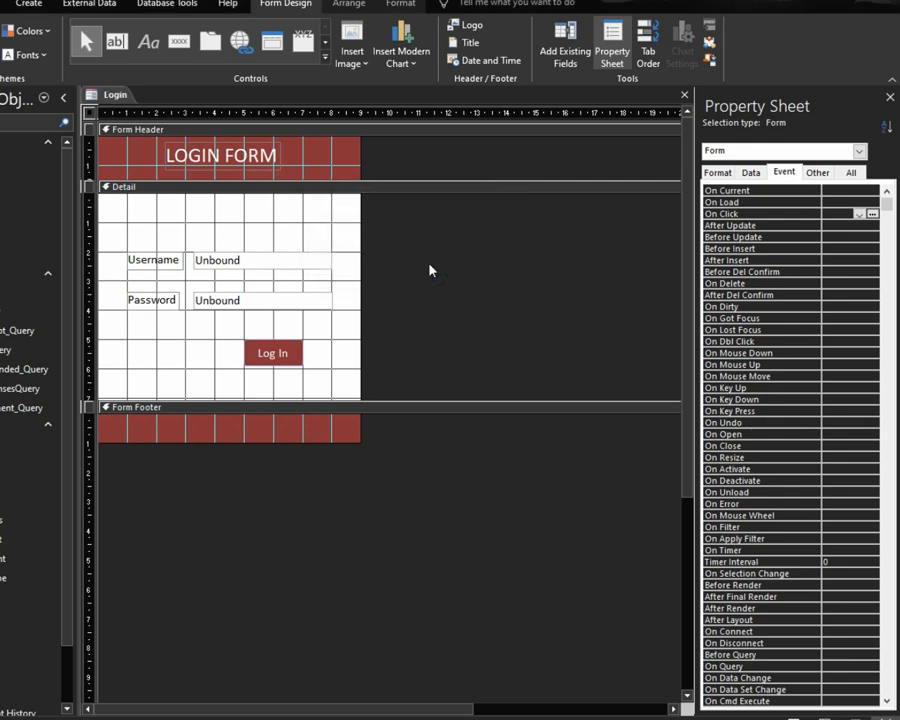
Step: Close the Login form, reopen it from the navigation pane, and switch it to Design View
click(684, 94)
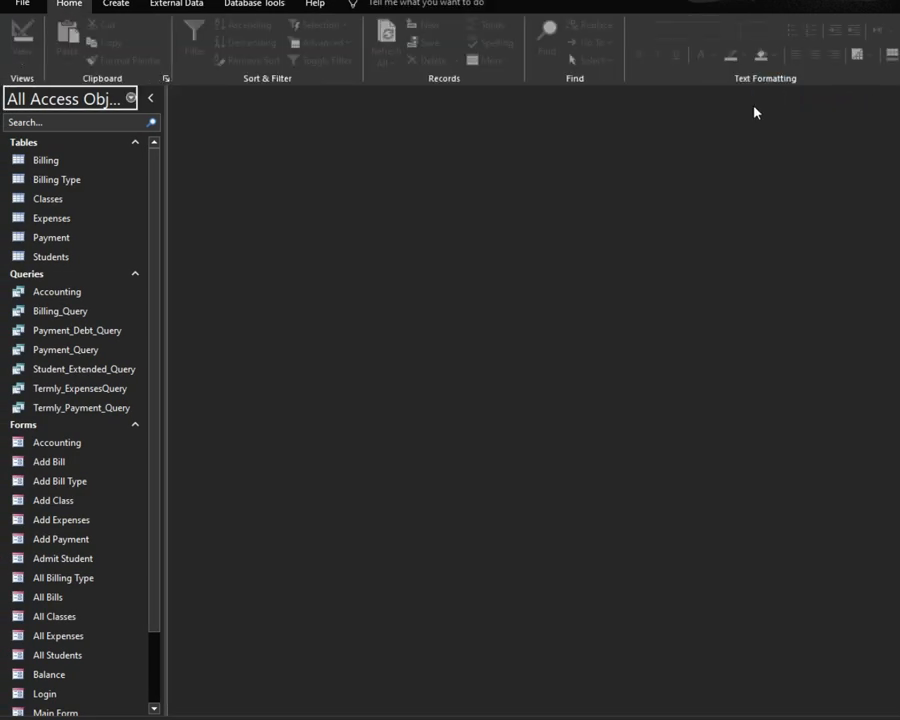
scroll(120, 680, down, 2)
click(42, 611)
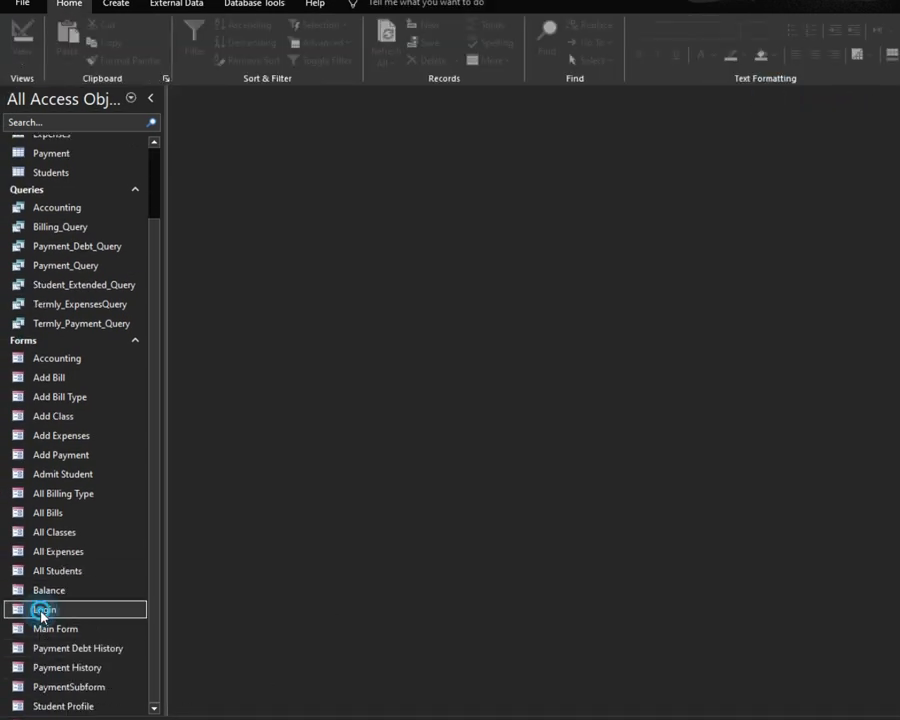
double_click(42, 611)
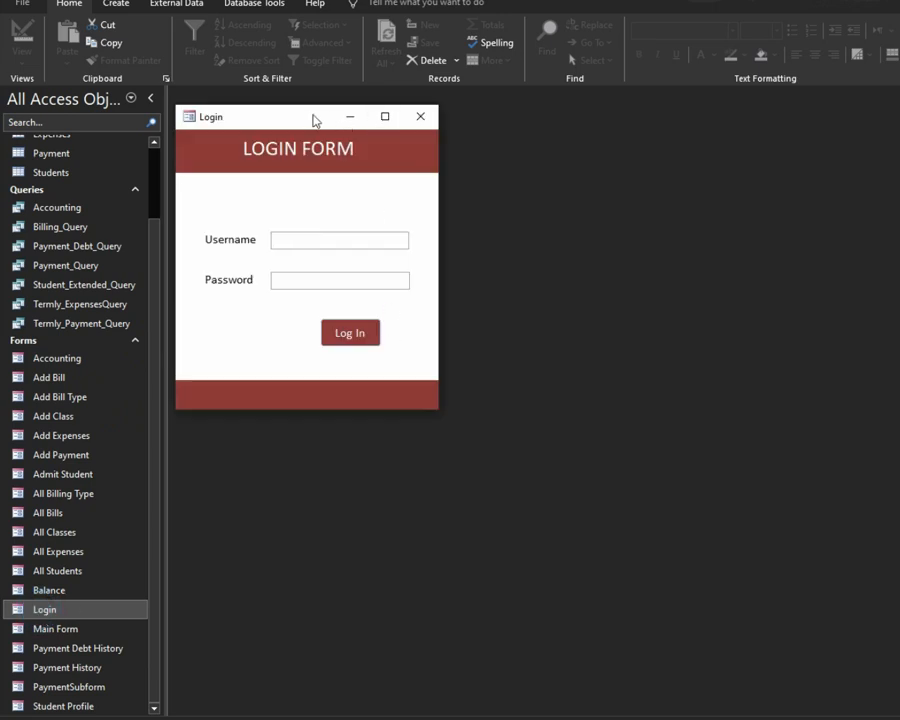
drag(312, 114, 312, 116)
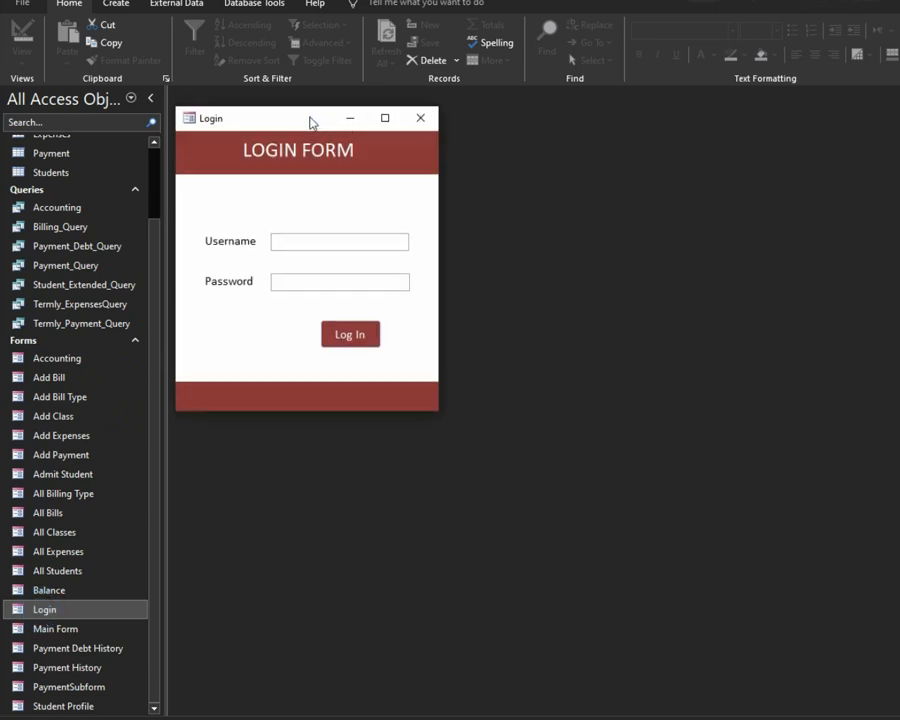
right_click(309, 117)
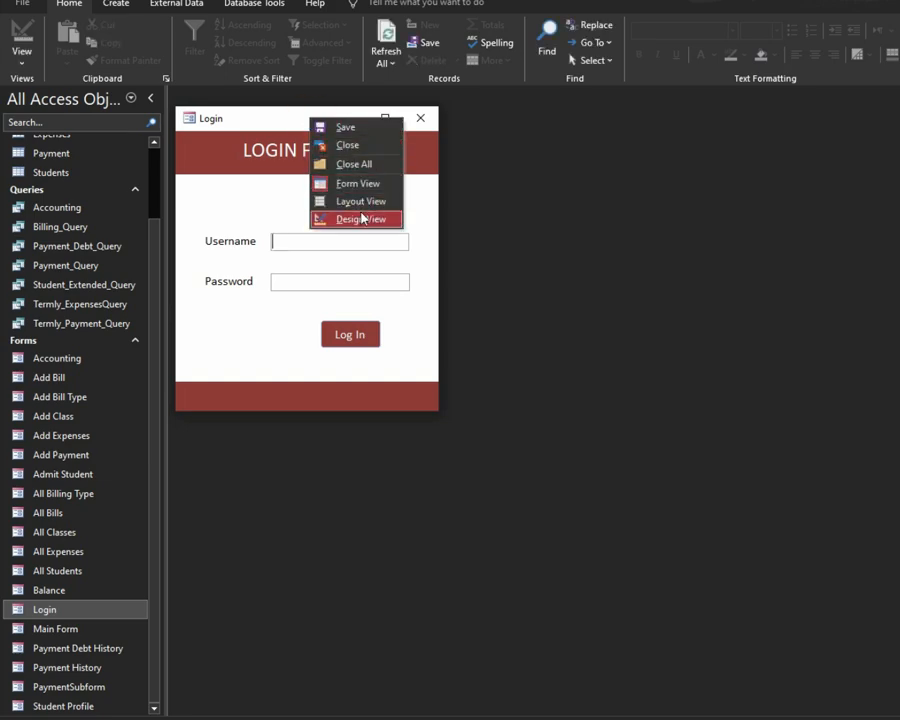
click(362, 217)
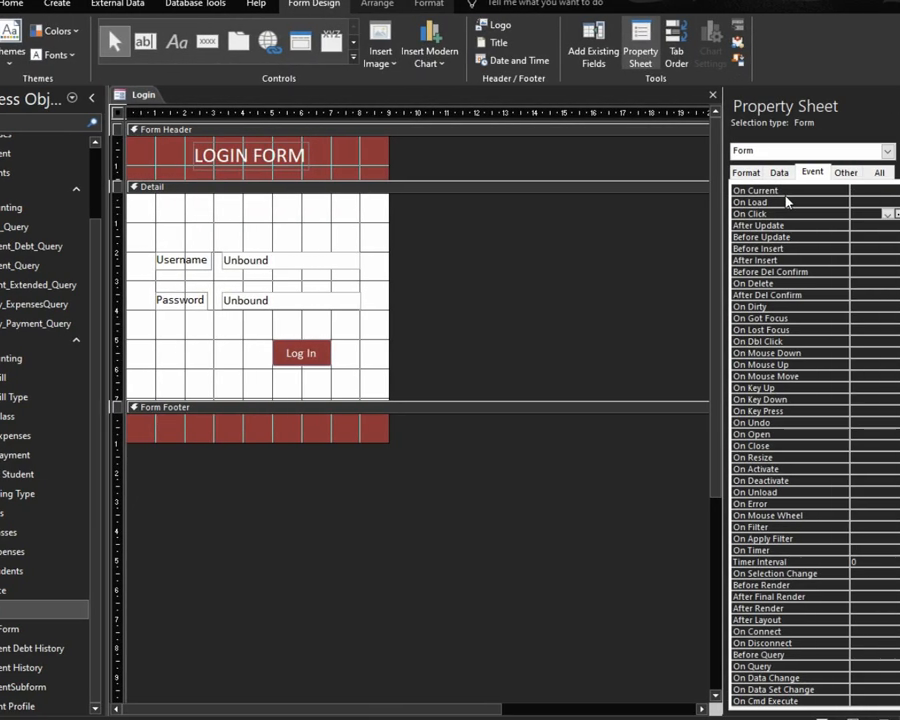
Step: Set the Login form's Auto Center property to Yes, then close it and save the changes
click(746, 172)
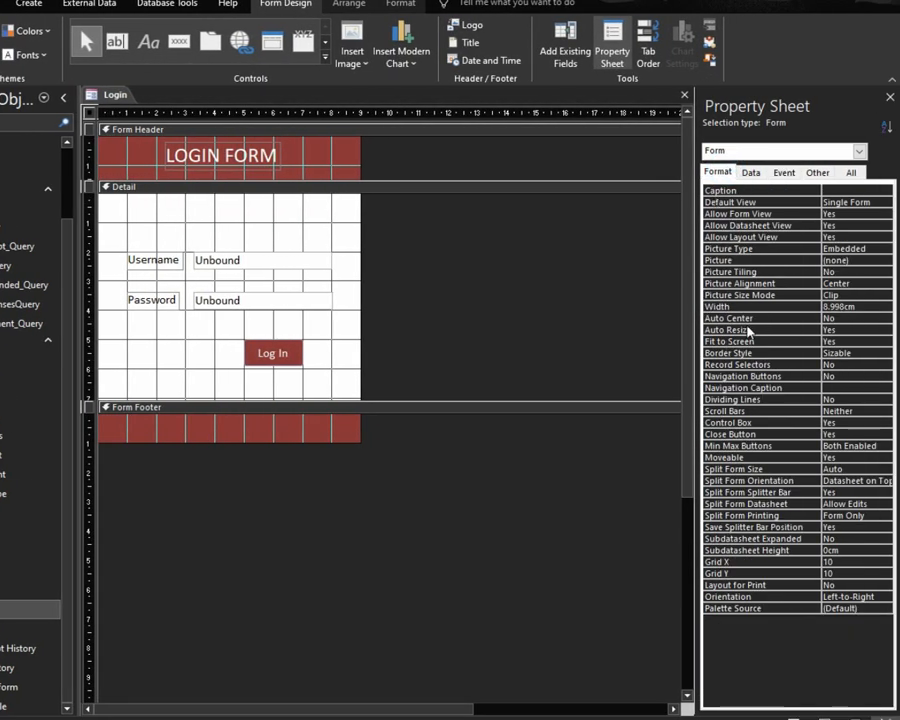
click(752, 318)
click(885, 318)
click(860, 329)
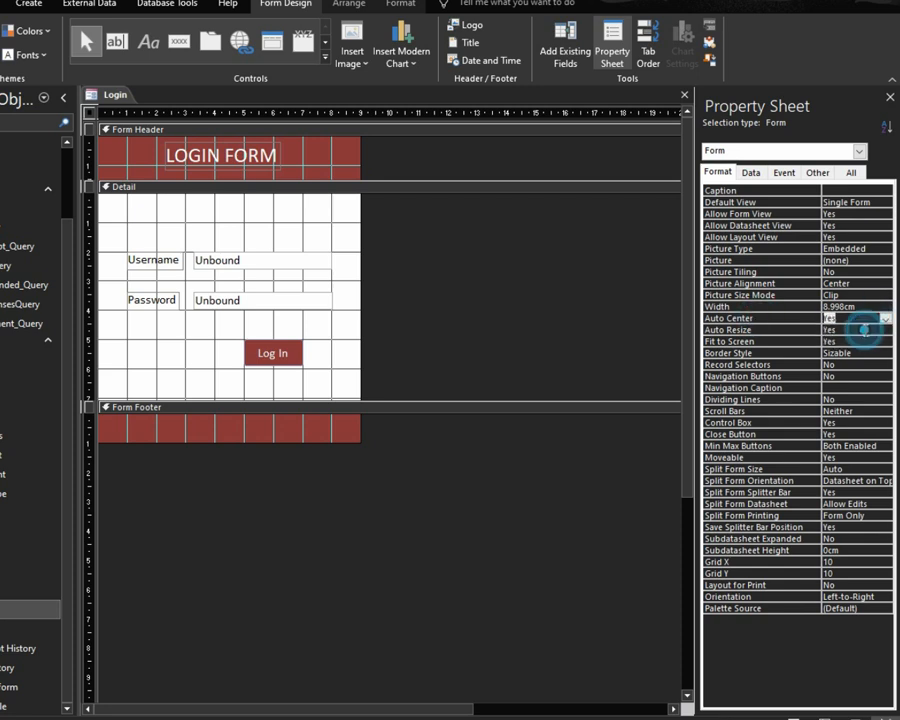
click(776, 332)
click(683, 96)
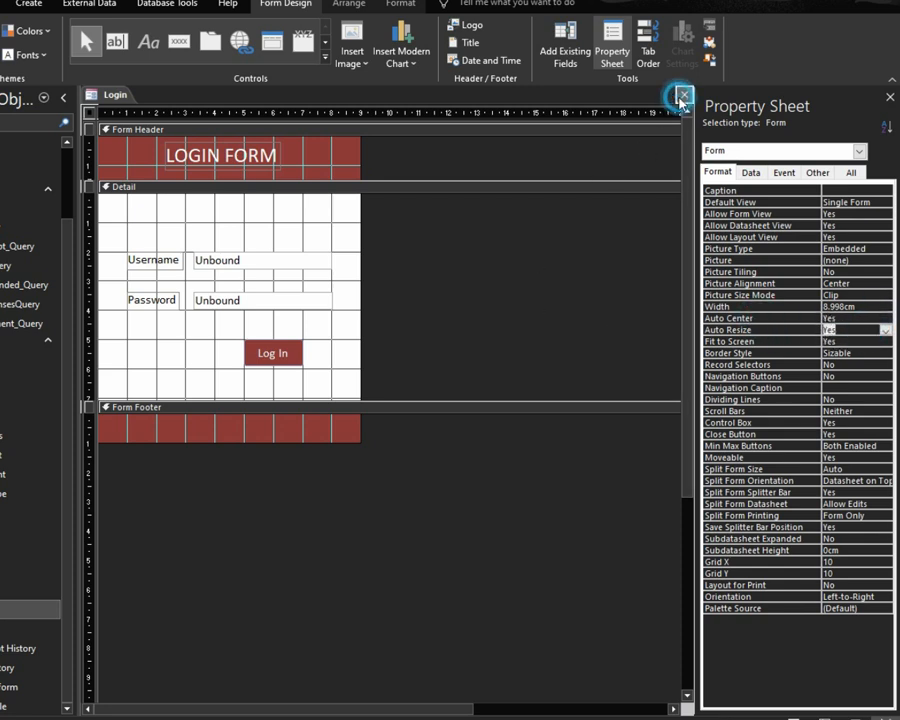
click(340, 399)
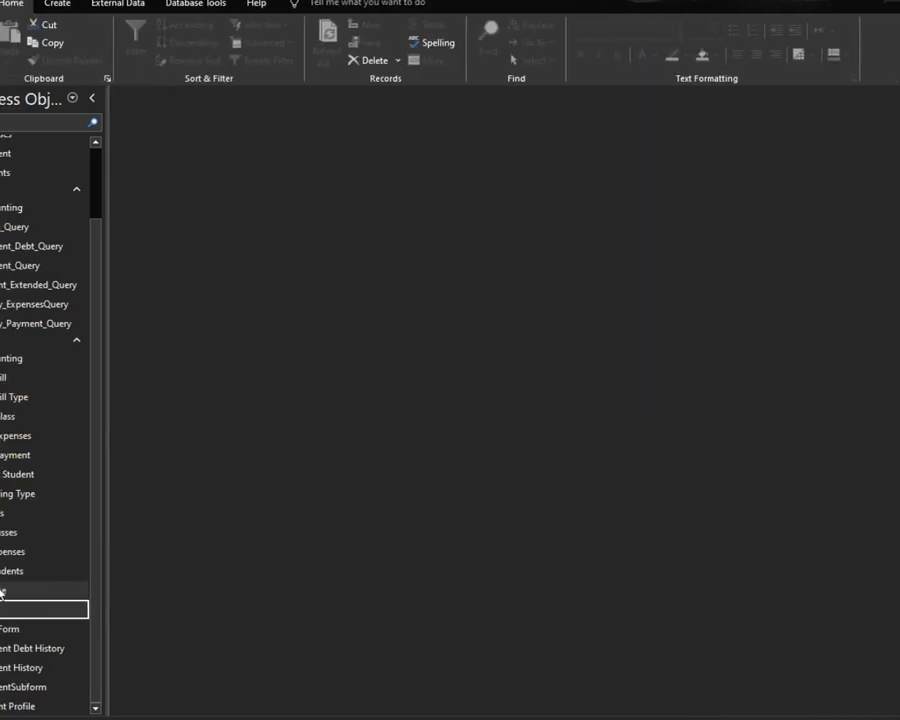
Step: Open the Login form, submit a wrong username and password, and dismiss the rejection message
double_click(4, 609)
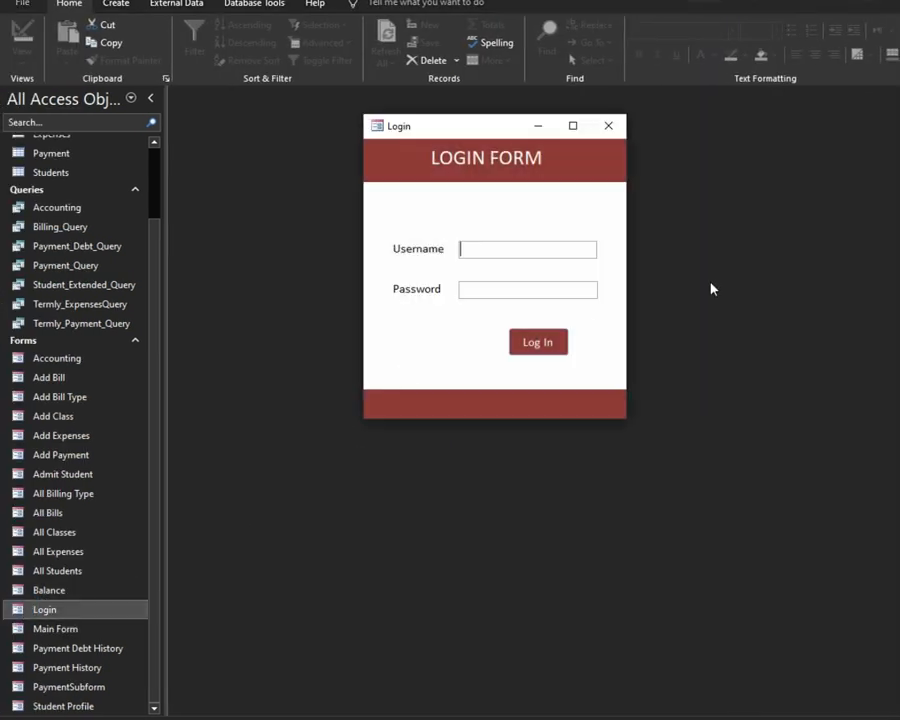
text(My name)
key(Tab)
text(*******)
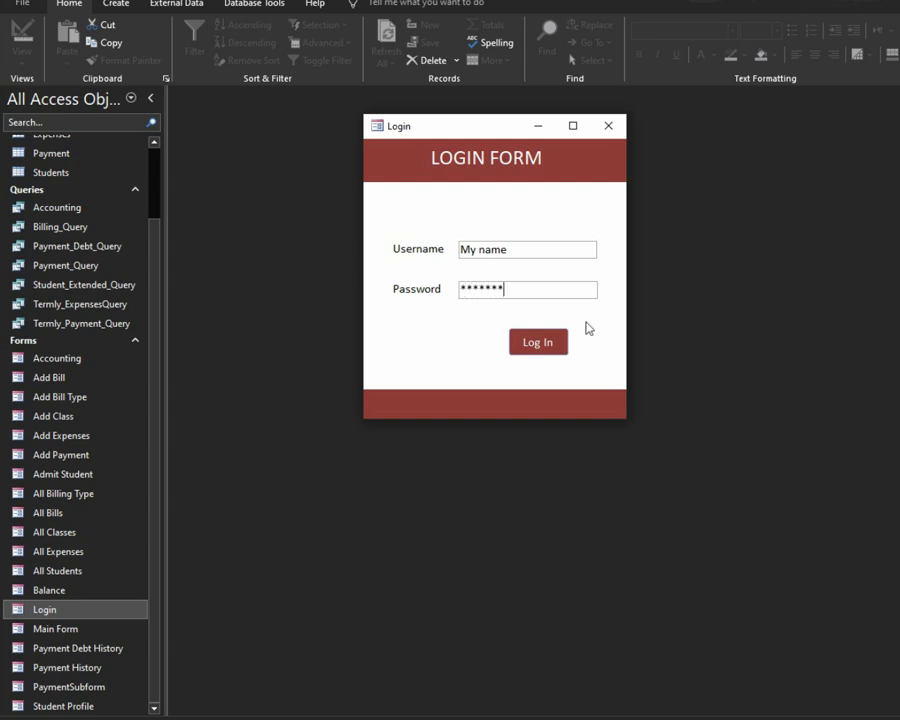
click(559, 339)
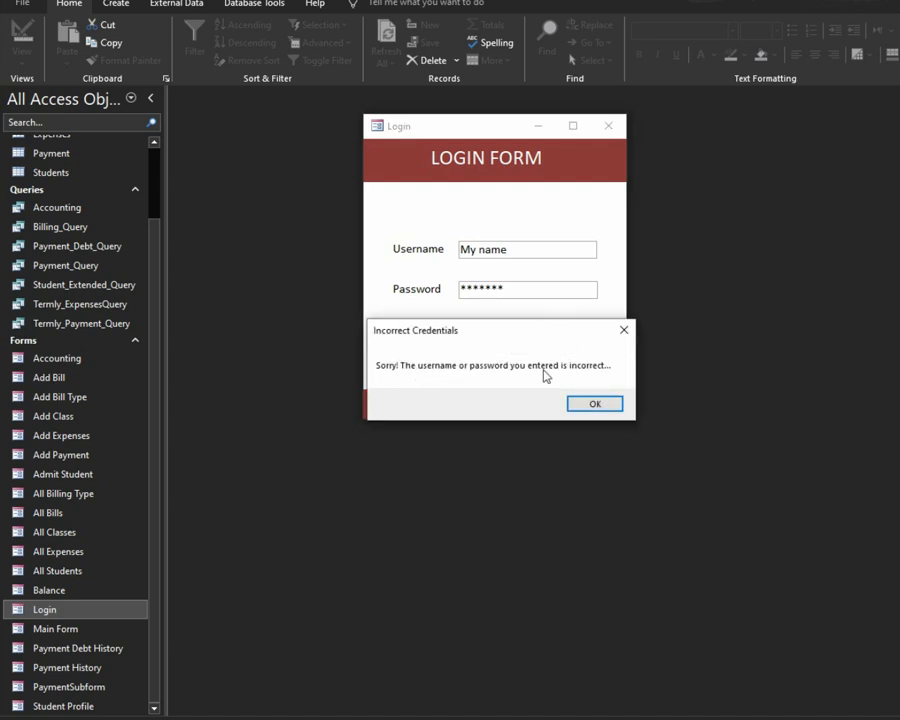
click(595, 403)
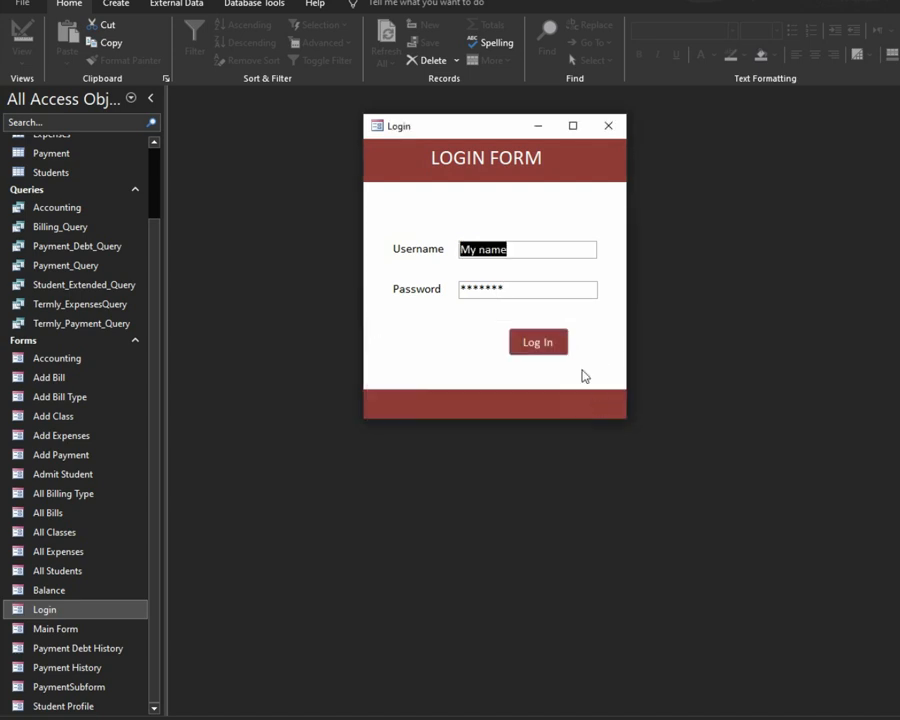
Step: Replace the wrong entries with the correct username and password and log in
click(526, 289)
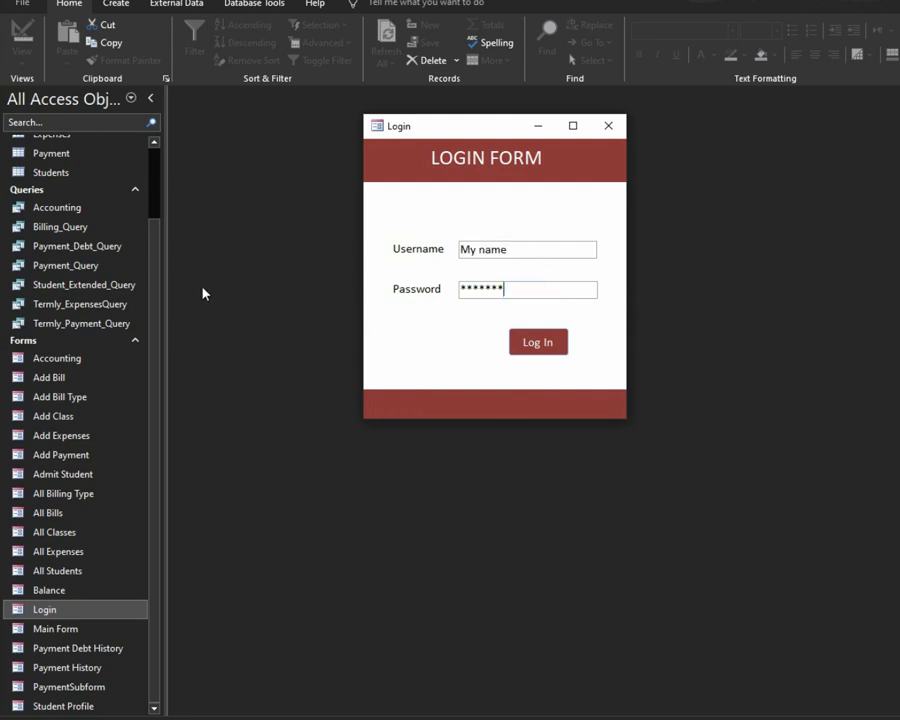
key(BackSpace)
key(BackSpace)
key(BackSpace)
key(BackSpace)
key(BackSpace)
key(BackSpace)
drag(528, 251, 432, 253)
key(BackSpace)
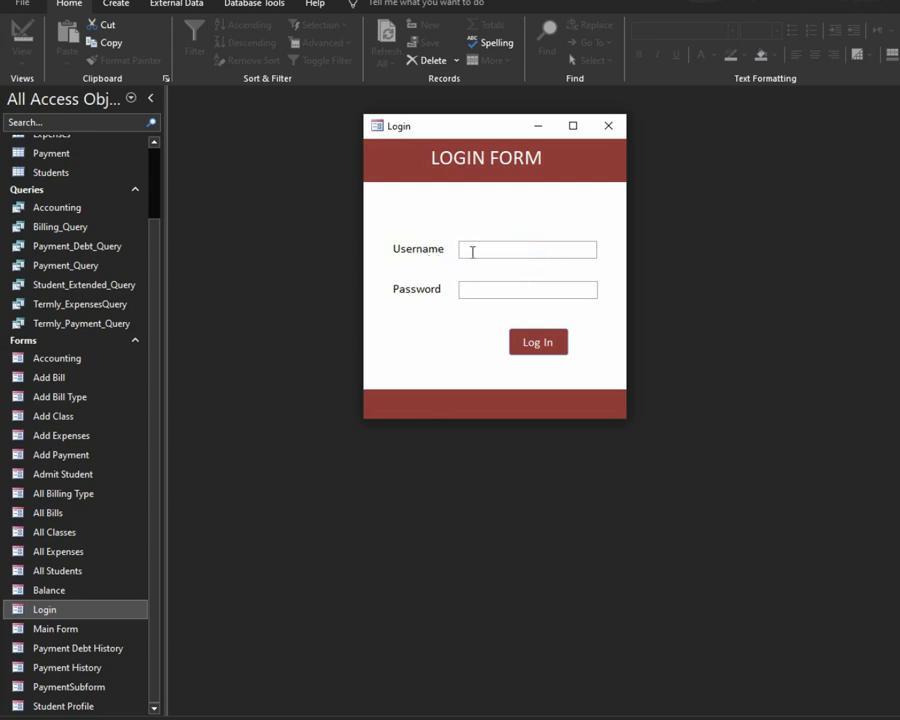
text(DoWithMe)
click(564, 286)
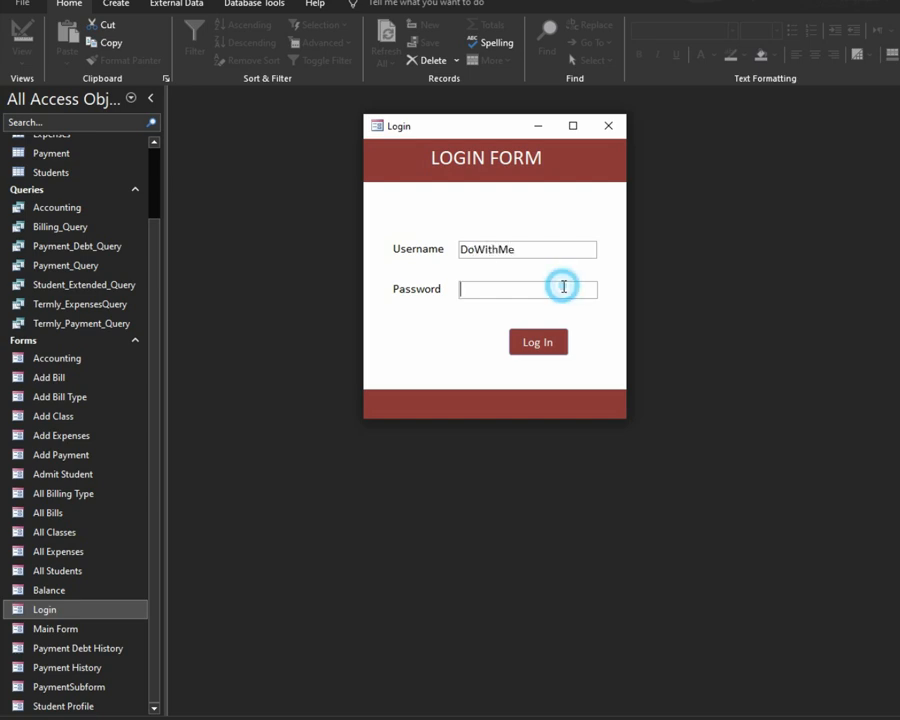
text(*******)
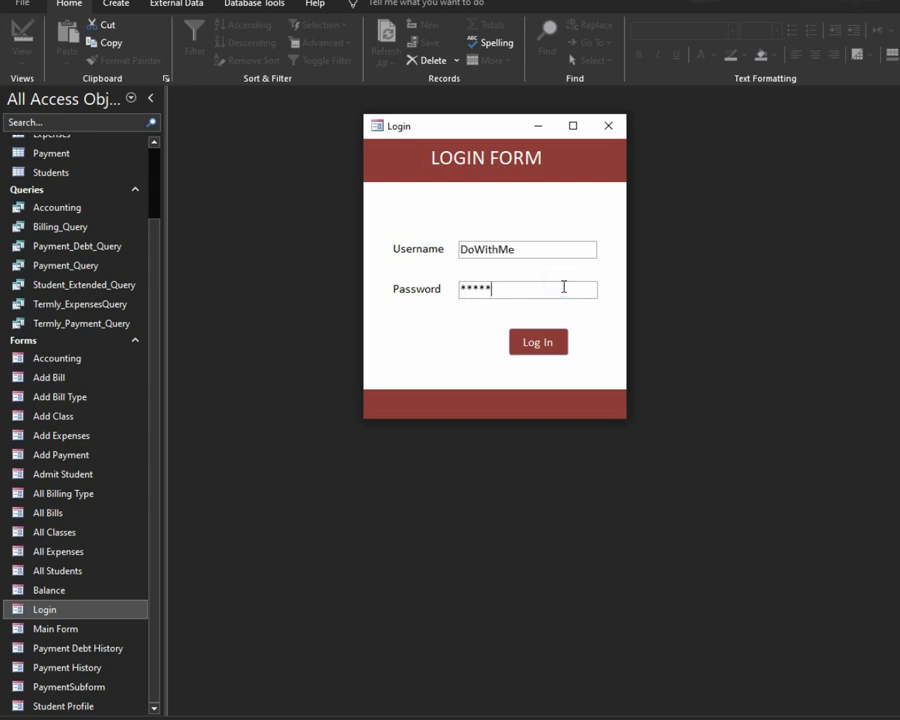
click(538, 343)
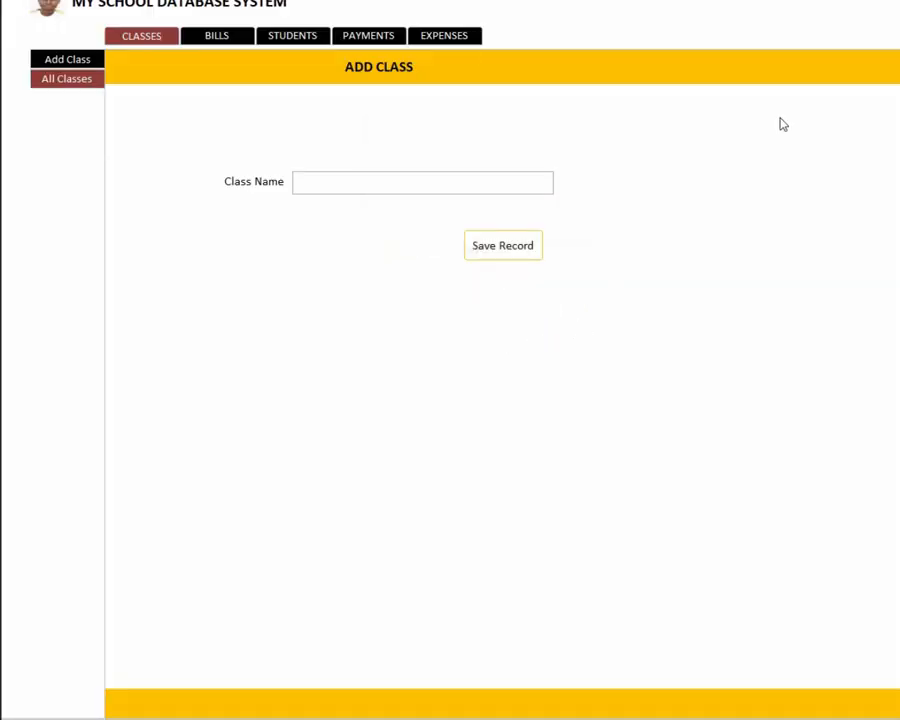
Step: Close the main form and reopen the Login form
right_click(826, 4)
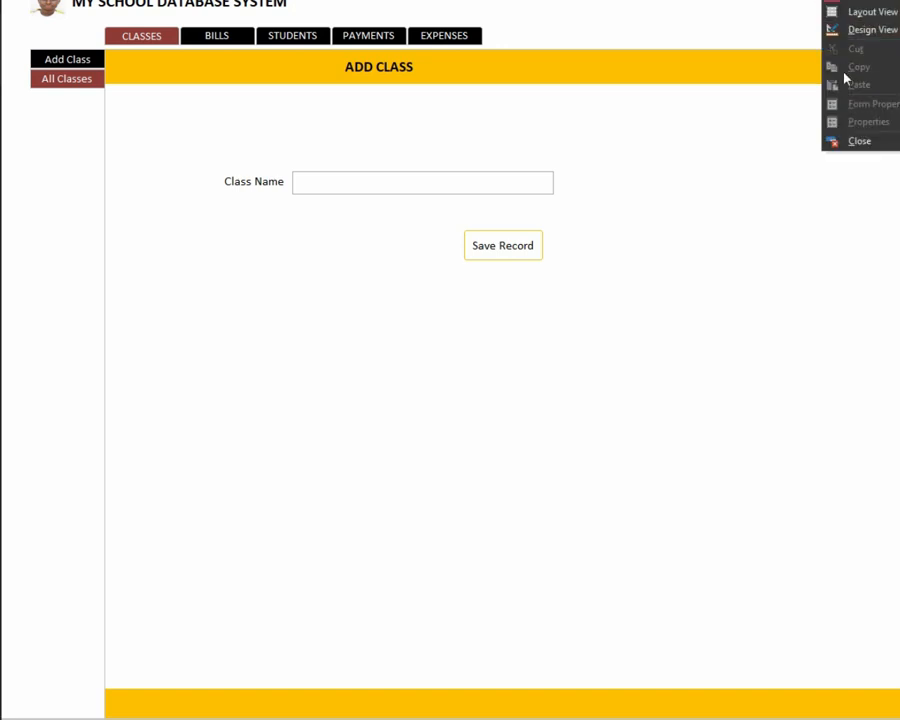
click(855, 148)
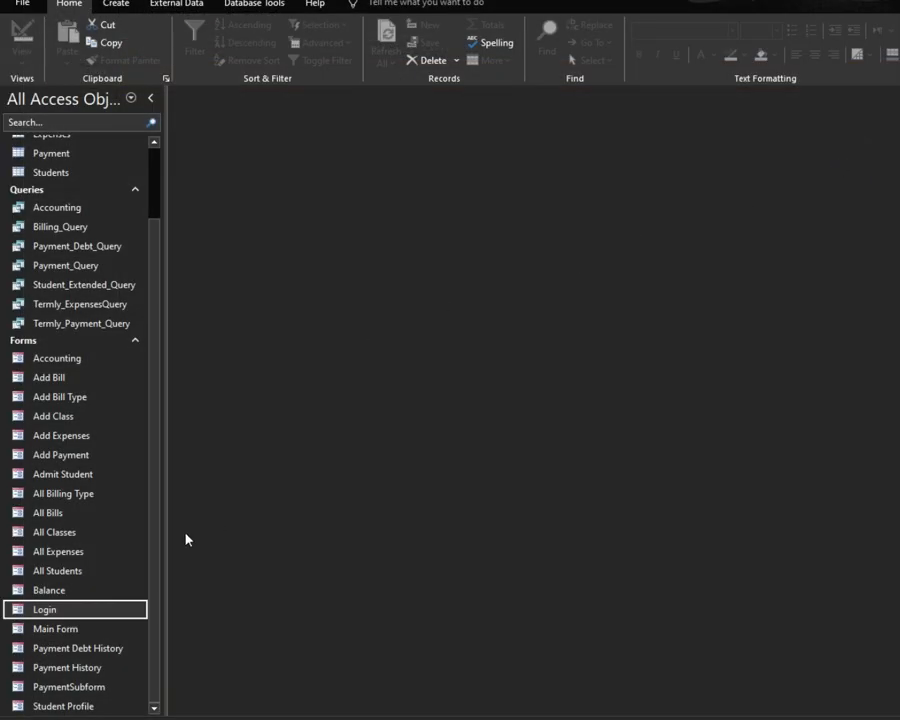
double_click(38, 608)
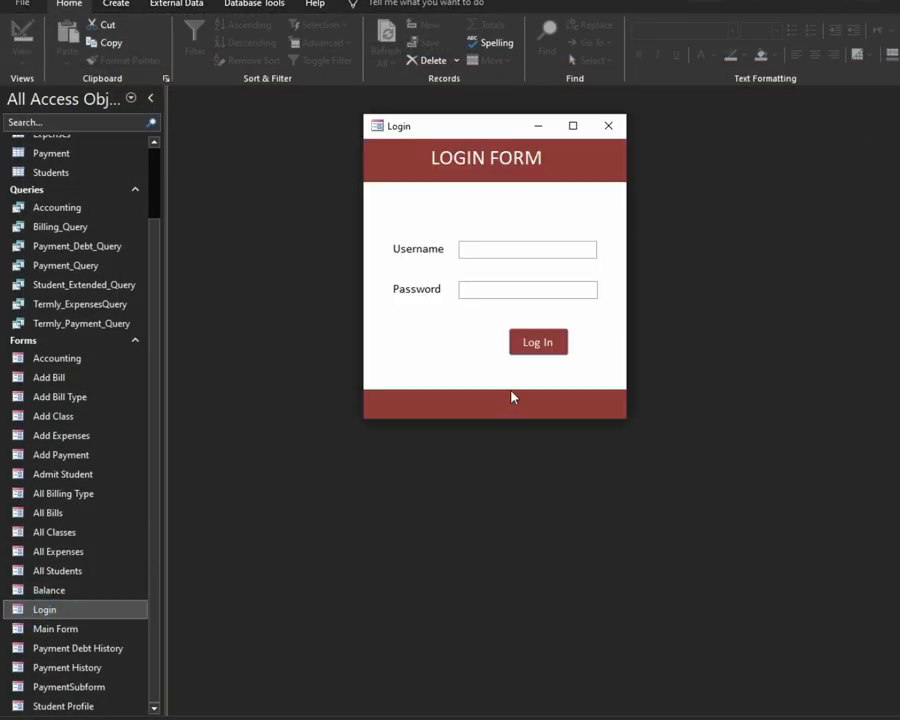
Step: Submit the correct username with a wrong password, dismiss the error, and close the Login form
text(DoWithMe)
click(502, 285)
text(****)
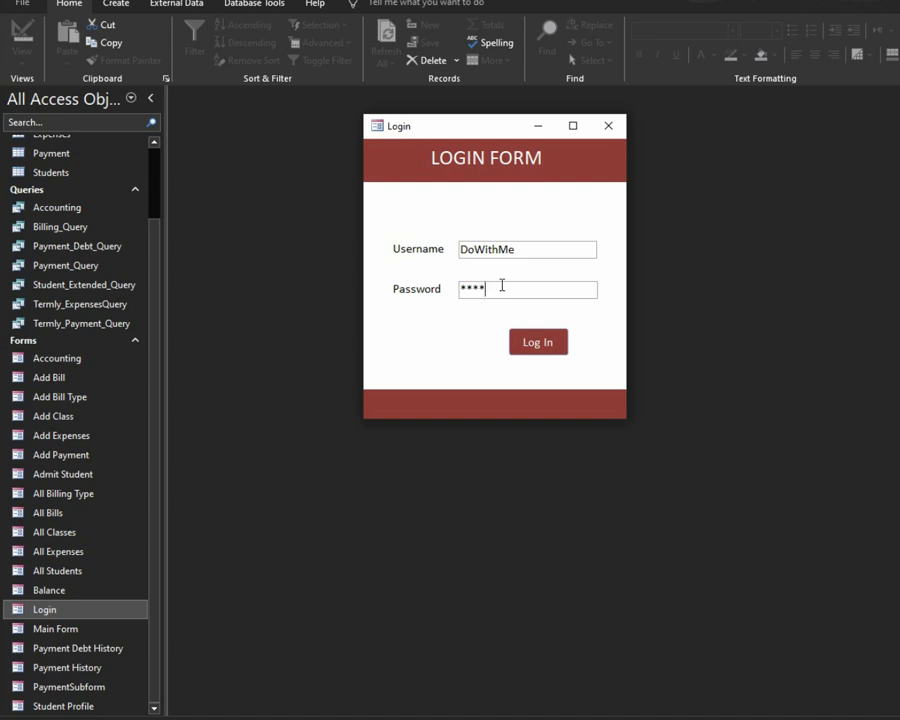
text(**)
click(537, 349)
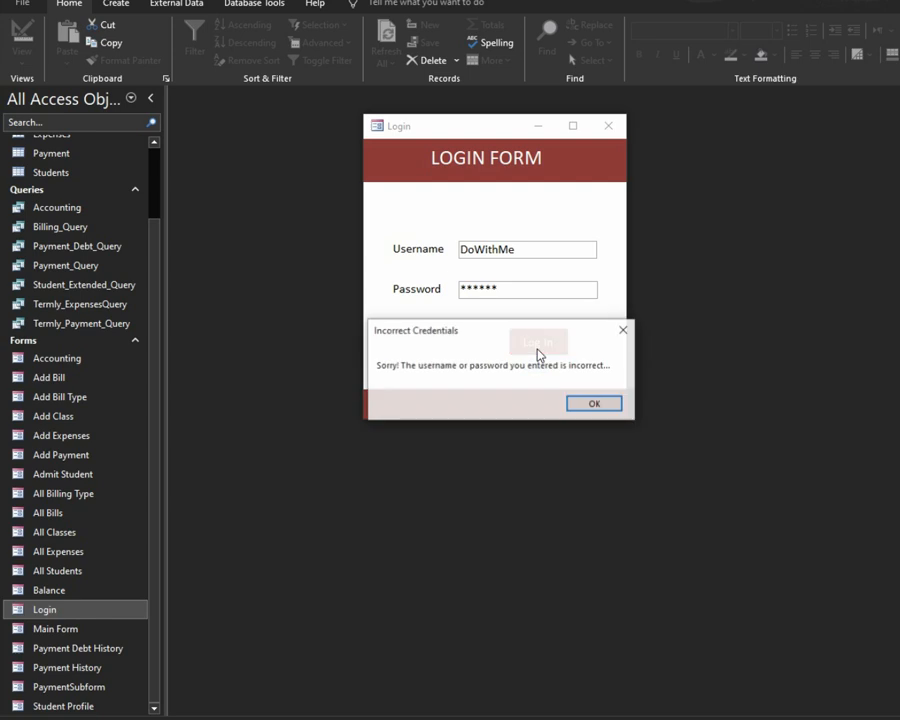
click(583, 403)
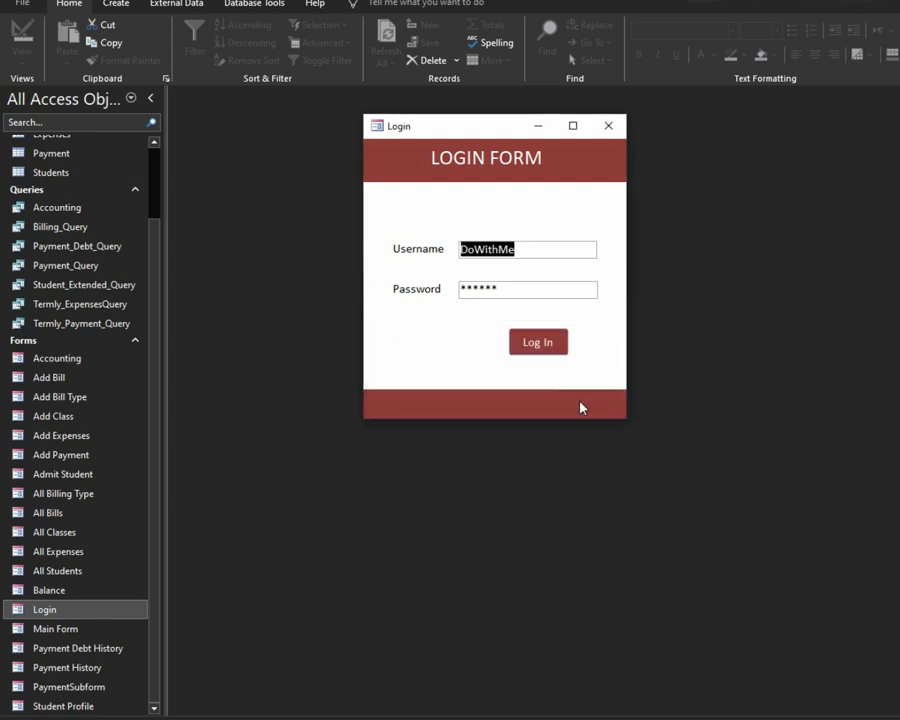
click(617, 131)
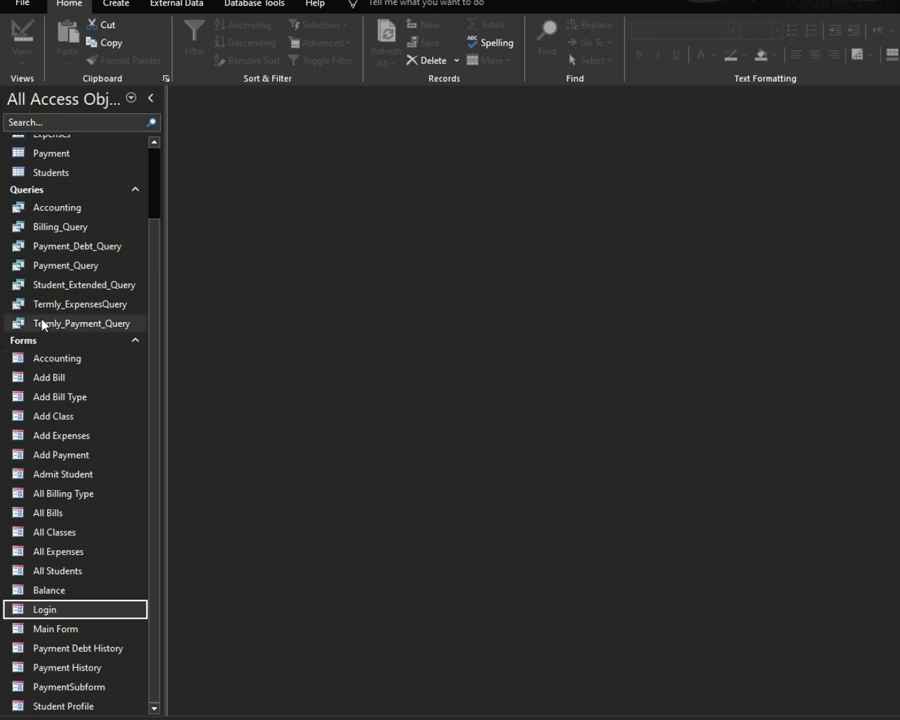
Step: Set Display Form to Login under Current Database options and acknowledge the reopen notice
click(22, 5)
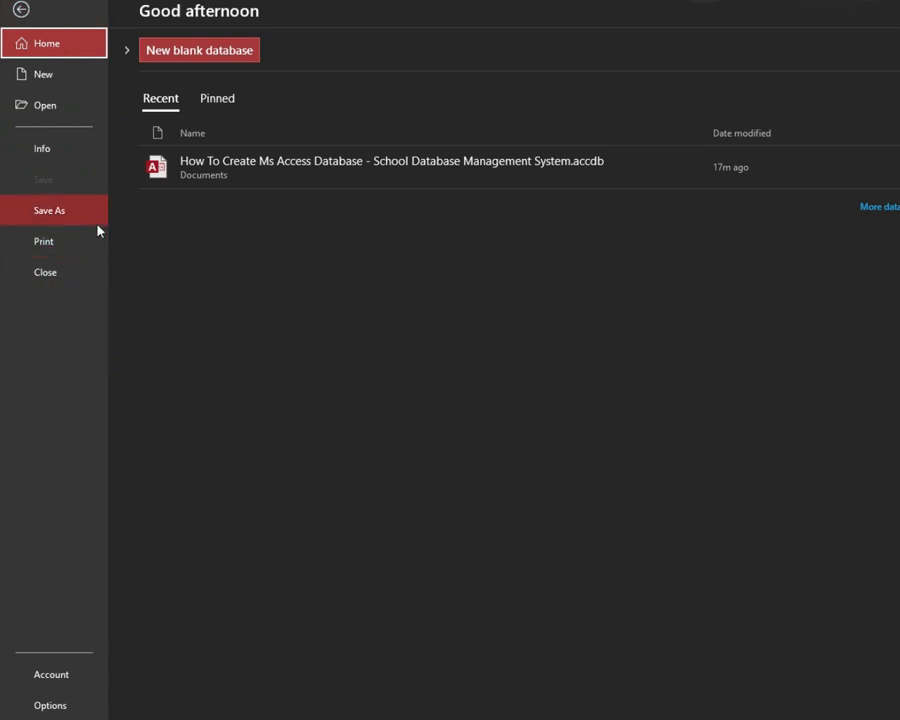
click(52, 705)
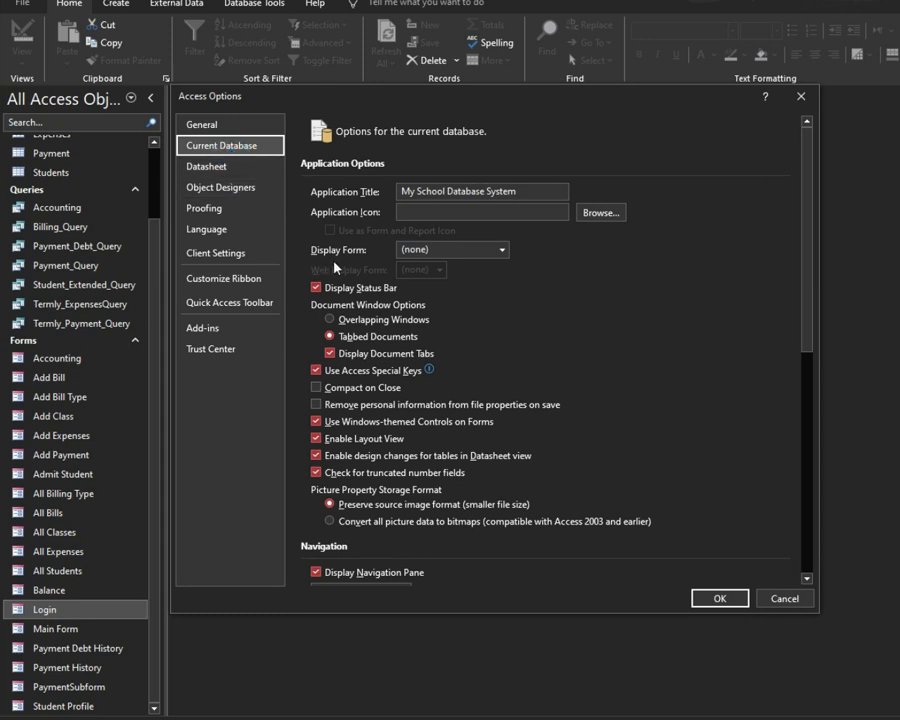
click(500, 251)
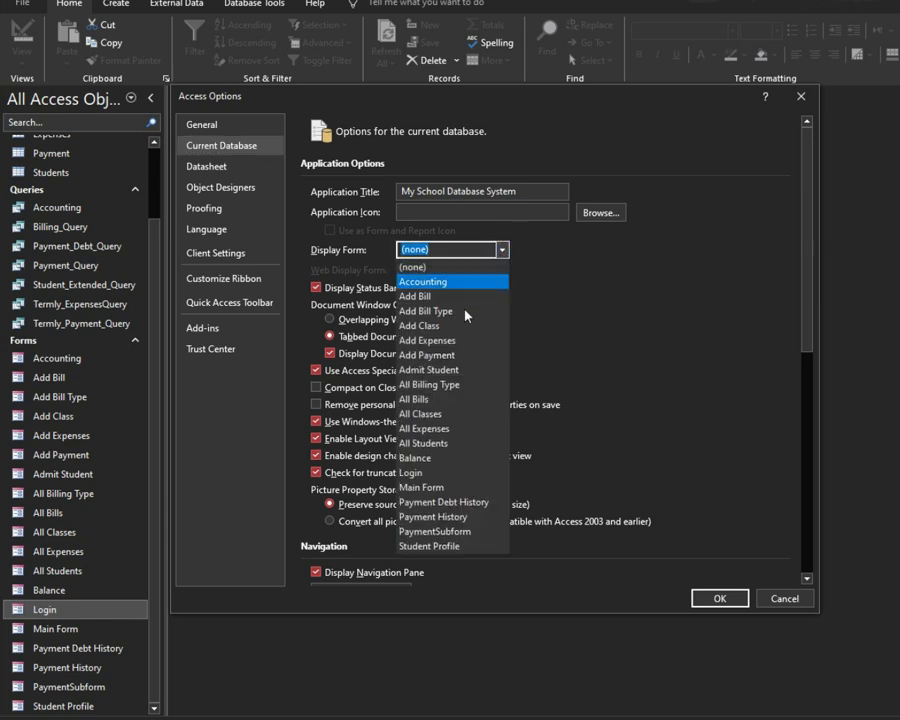
click(464, 472)
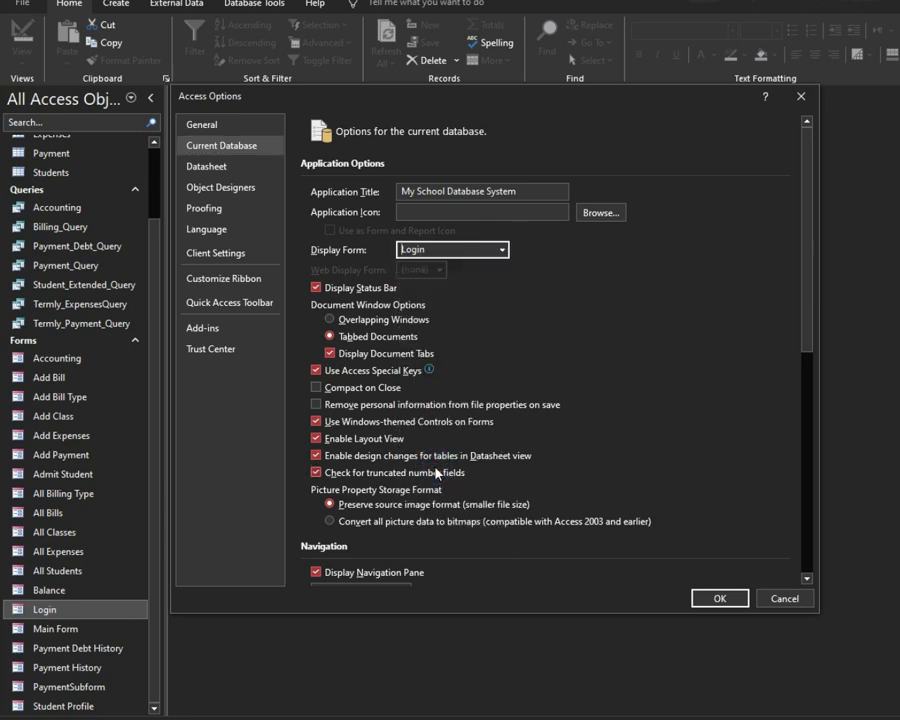
click(716, 600)
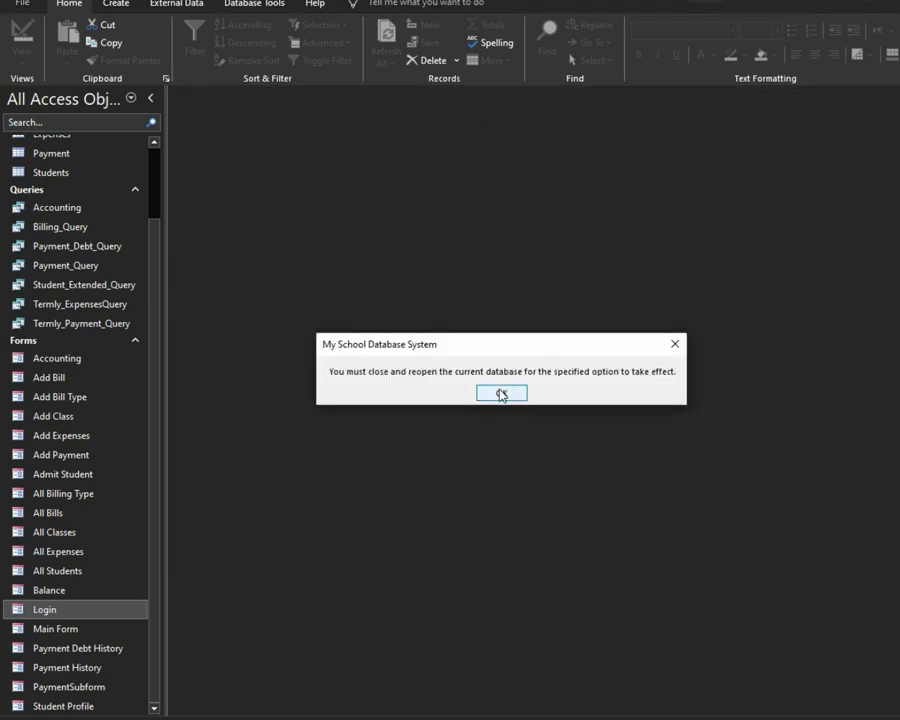
click(502, 394)
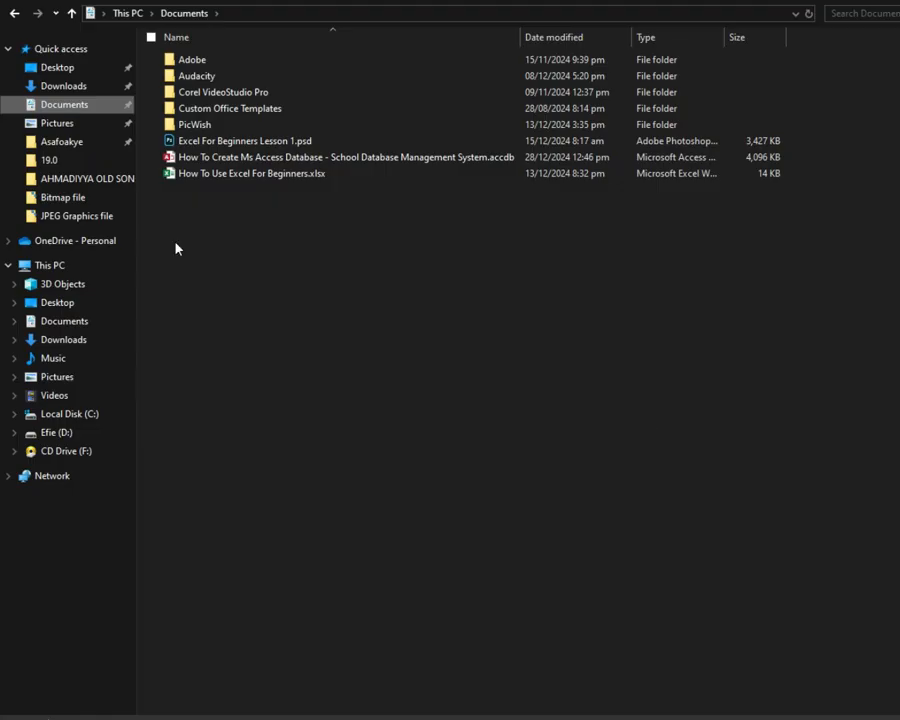
Step: Reopen the School Database Management System .accdb file from the Documents folder
double_click(189, 160)
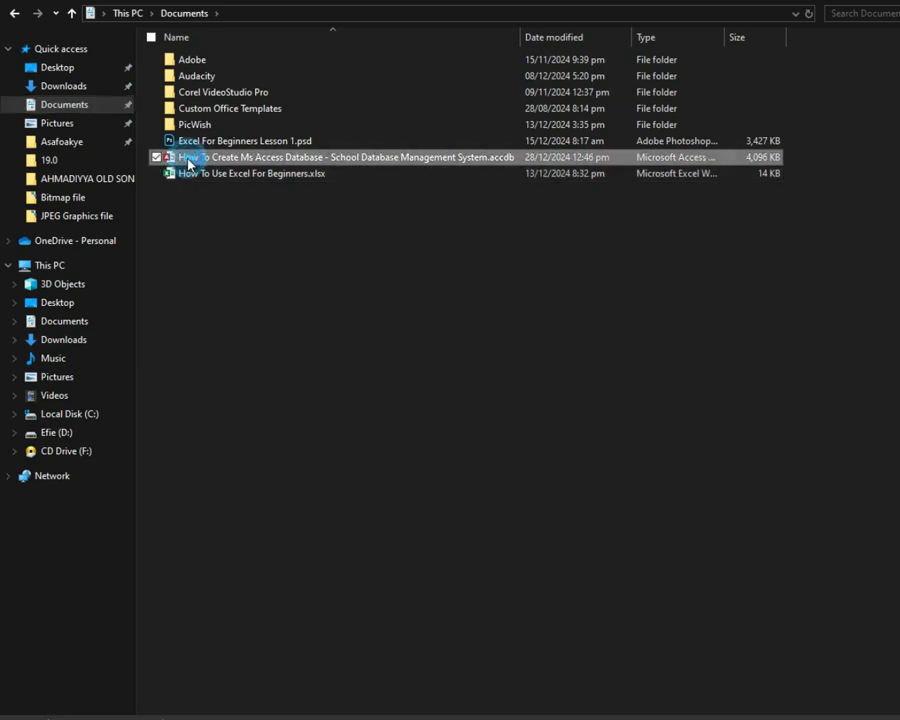
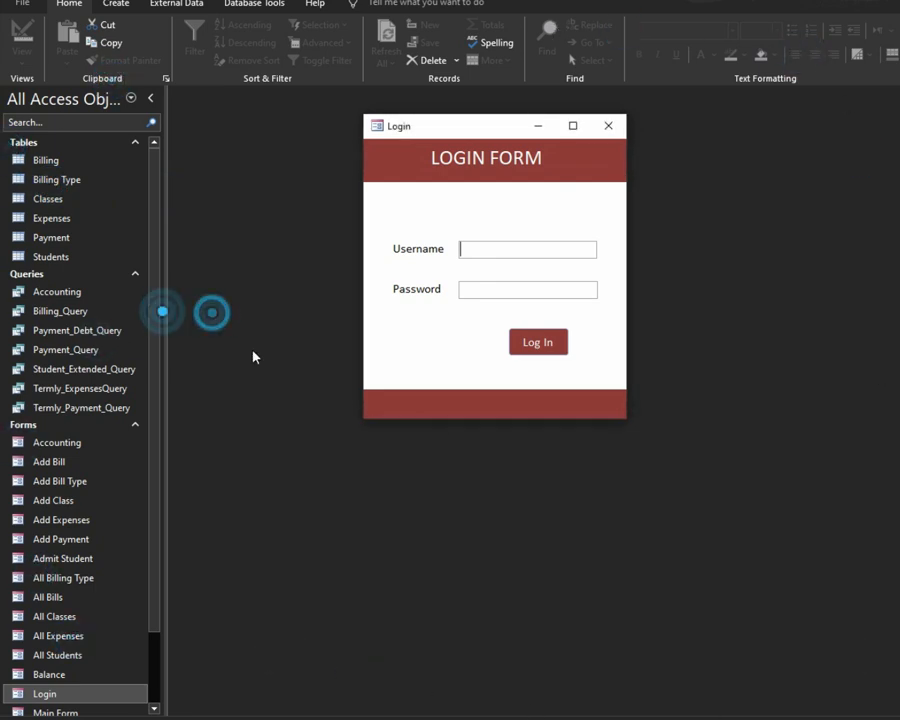
Step: Move the Login window up and left, and toggle it between maximized and windowed
click(264, 384)
click(795, 441)
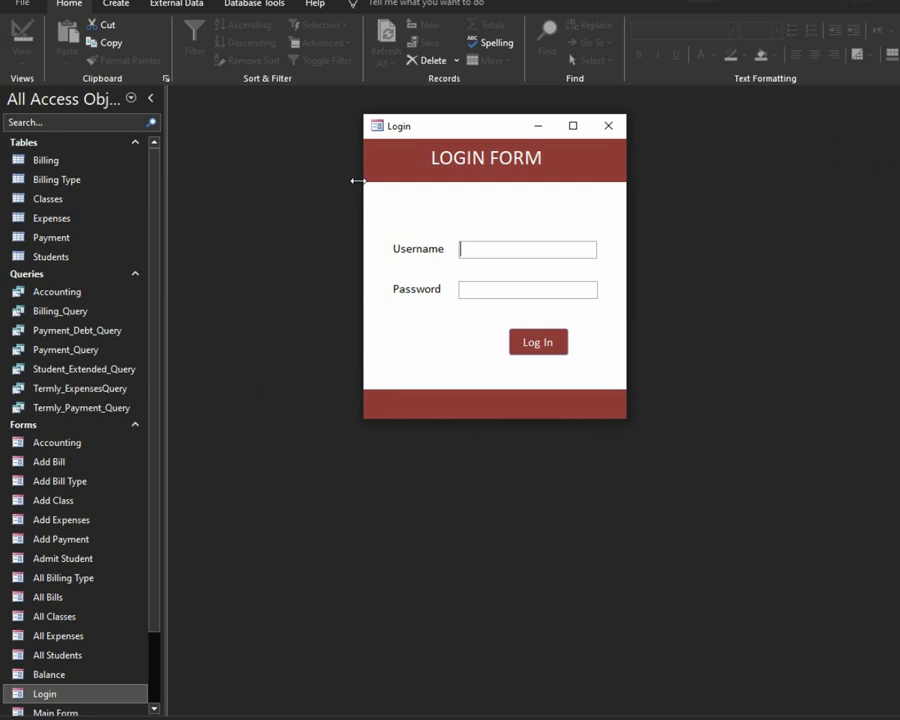
drag(560, 126, 515, 173)
click(516, 174)
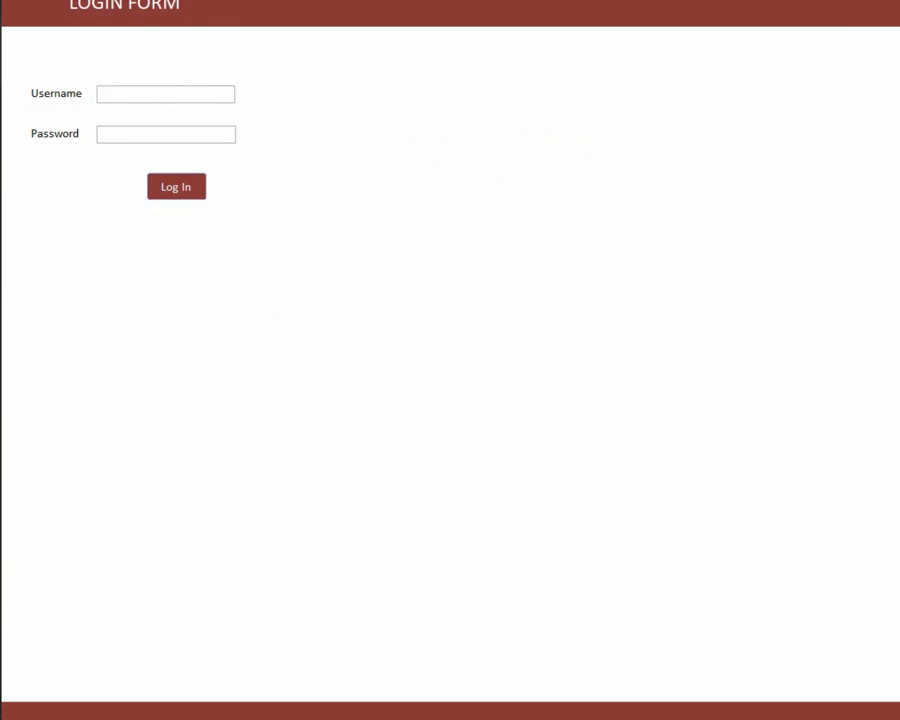
click(897, 2)
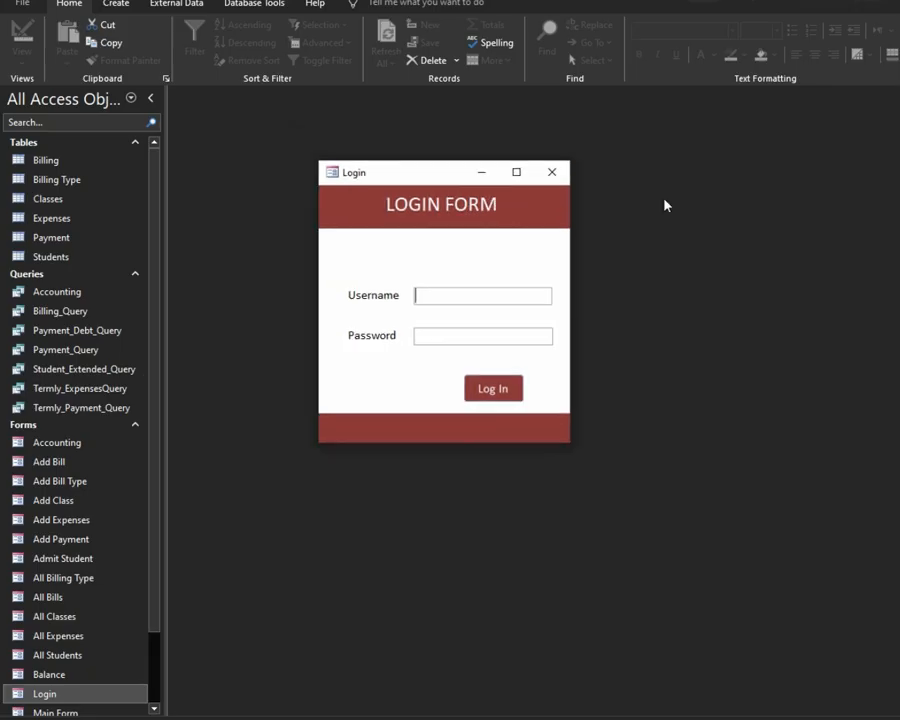
click(513, 176)
click(897, 2)
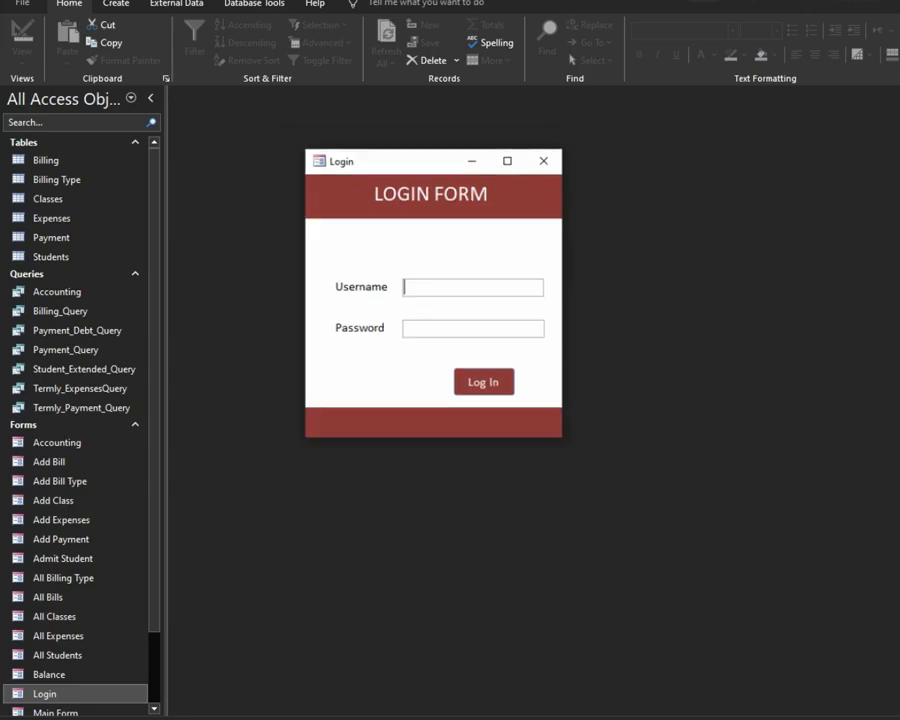
Step: Set the Login form's Min Max Buttons to None in Design View, then return to Form View
right_click(506, 210)
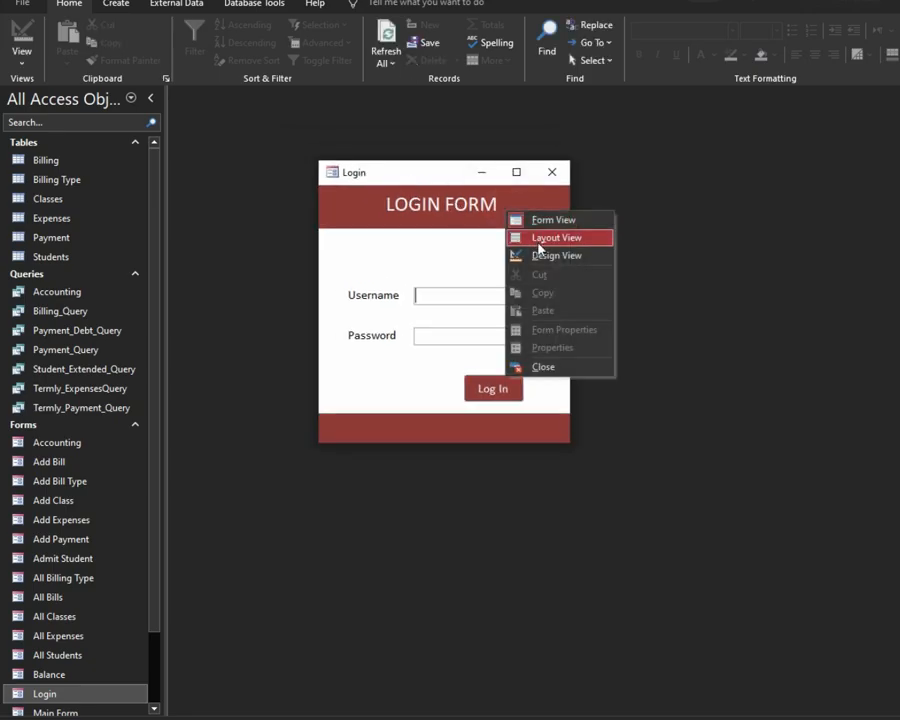
click(540, 255)
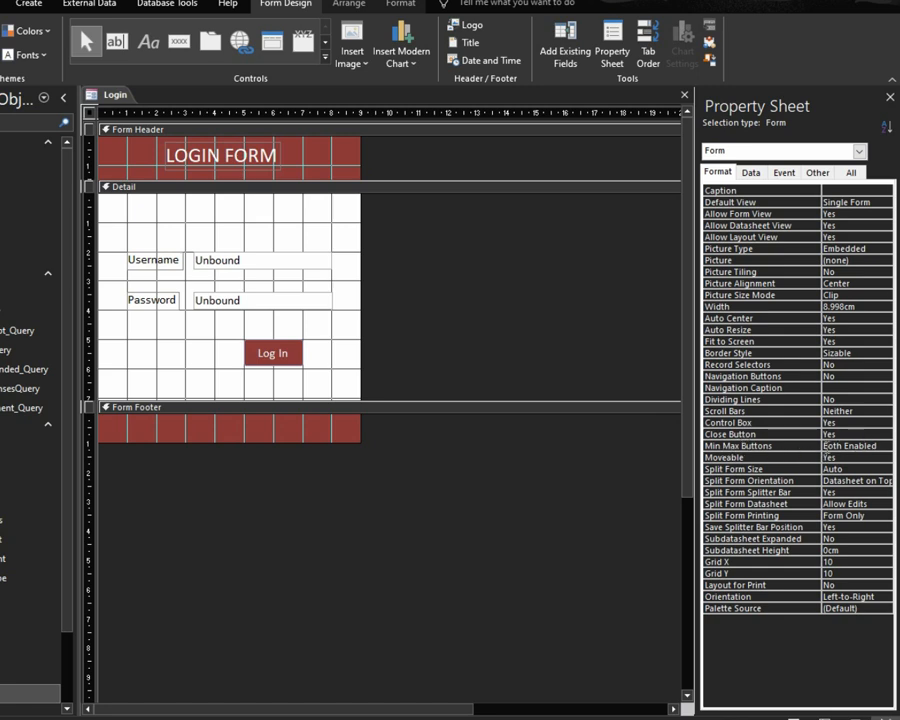
click(804, 446)
click(883, 446)
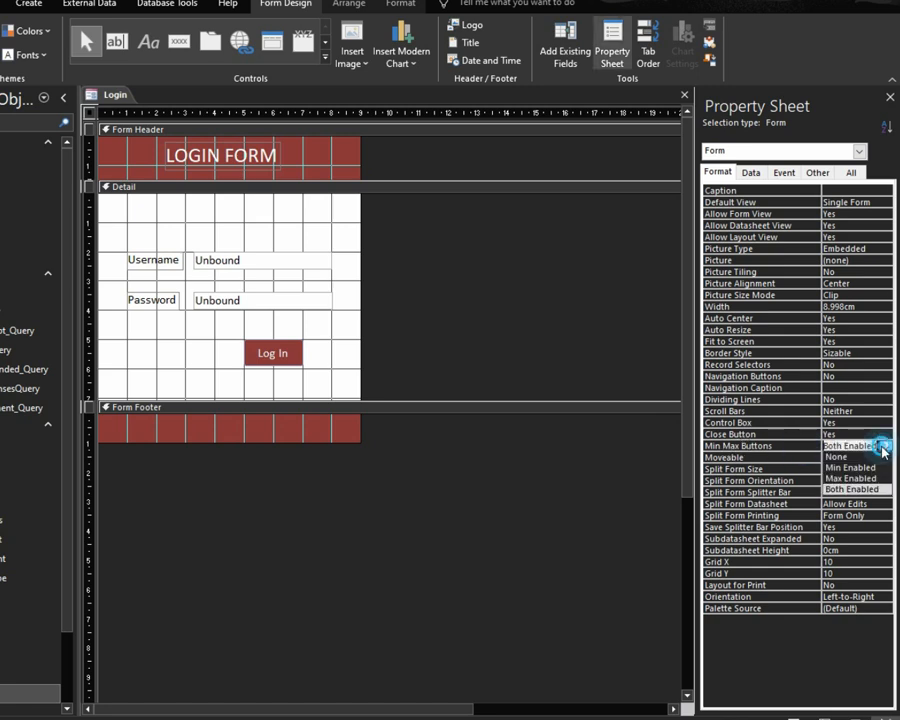
click(836, 457)
click(777, 480)
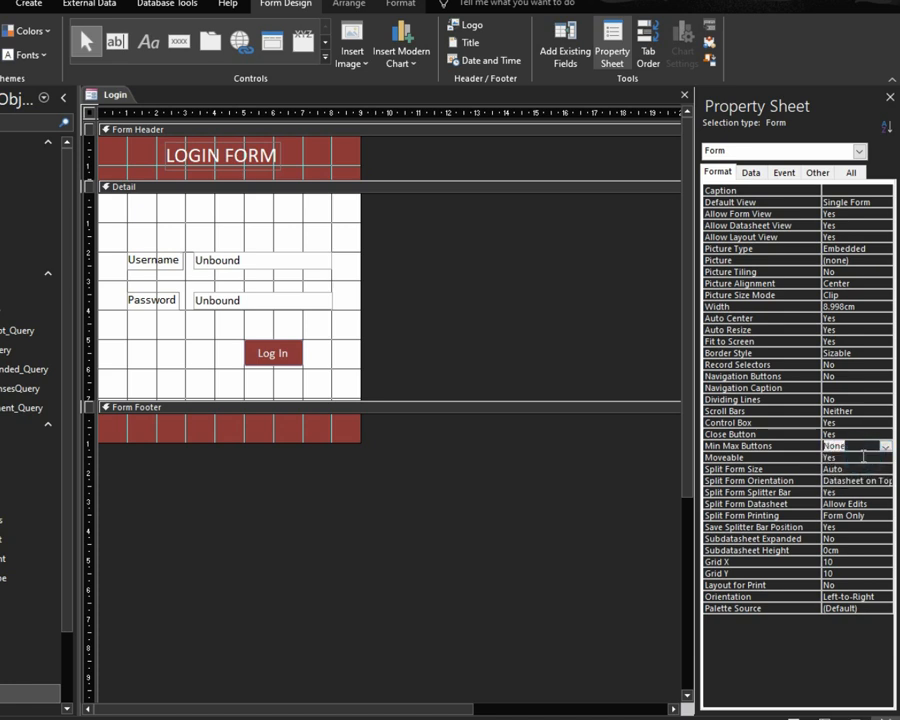
click(800, 712)
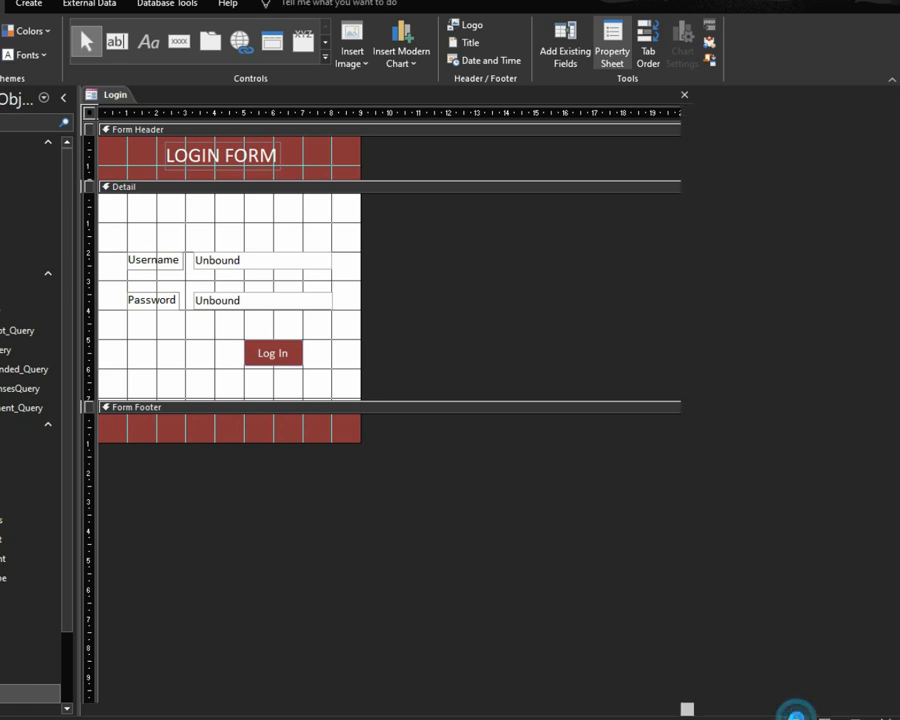
drag(225, 120, 549, 147)
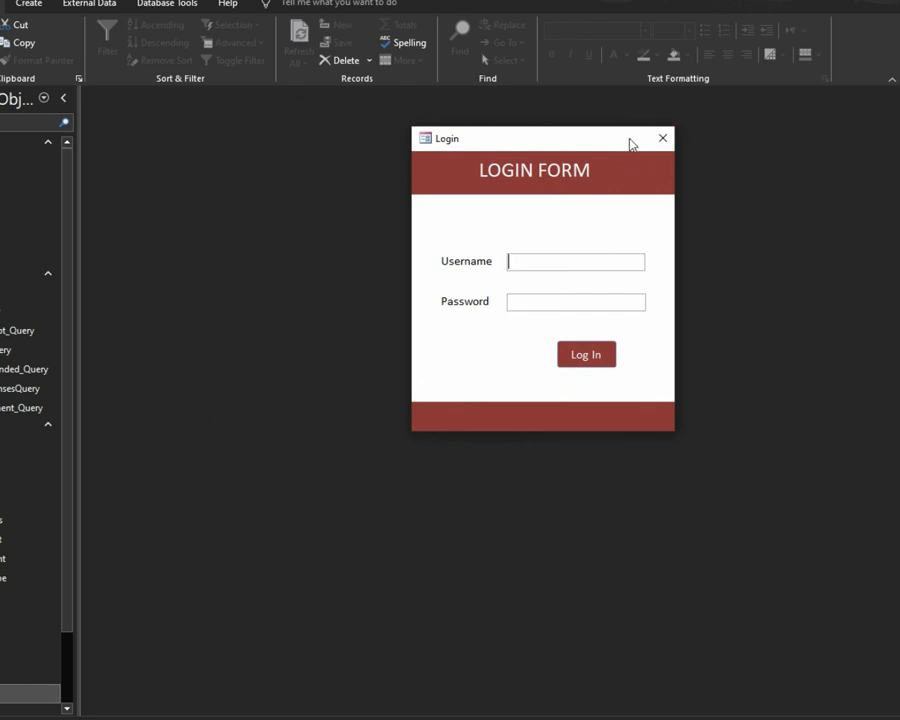
Step: Close the Login form saving its design change, reopen it, and enter the username and password
click(660, 140)
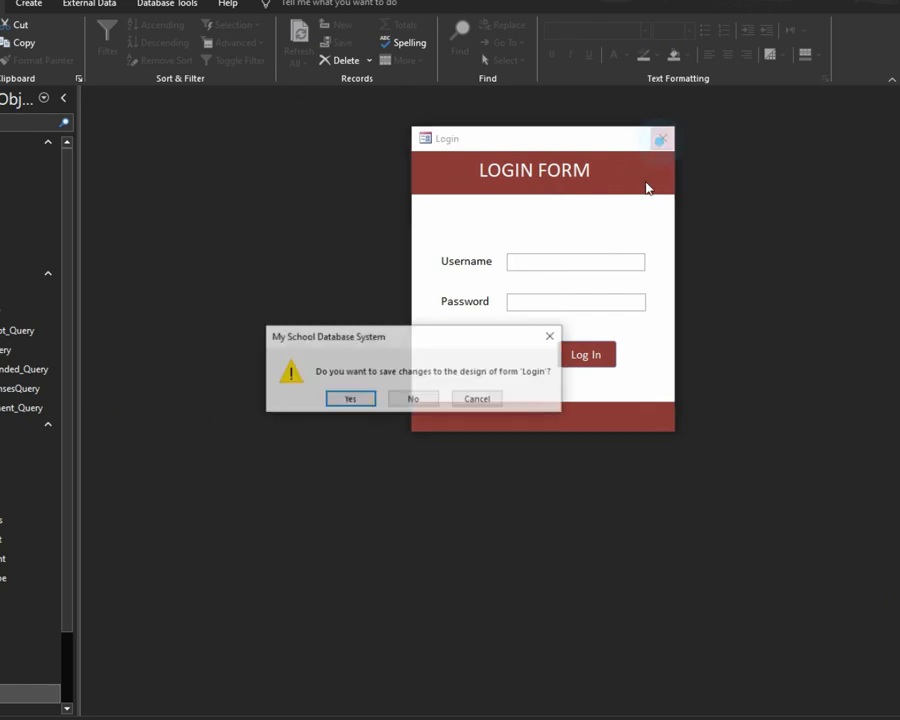
click(350, 399)
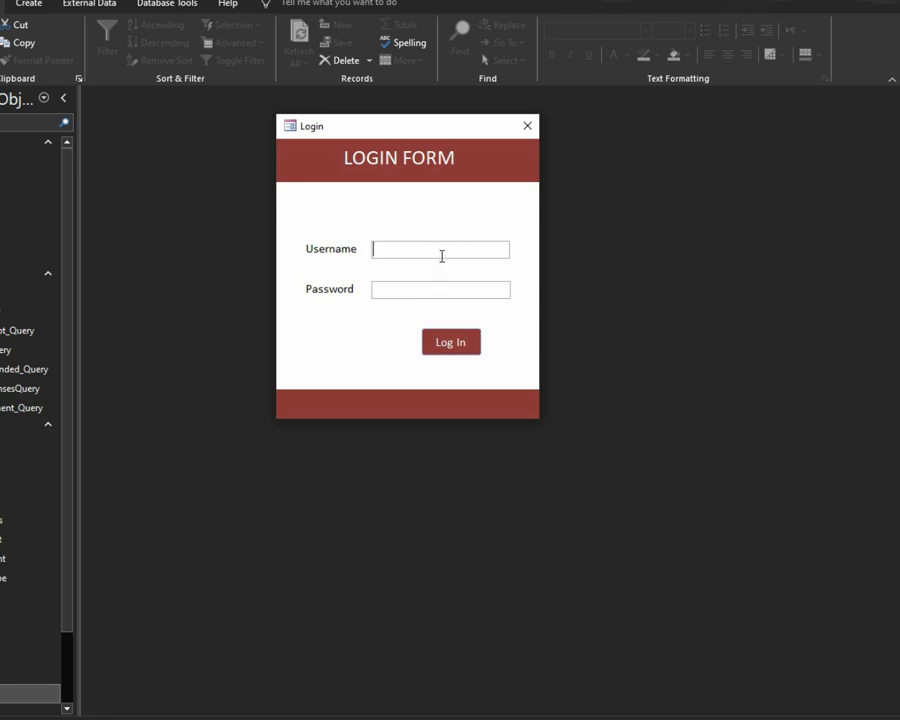
click(171, 269)
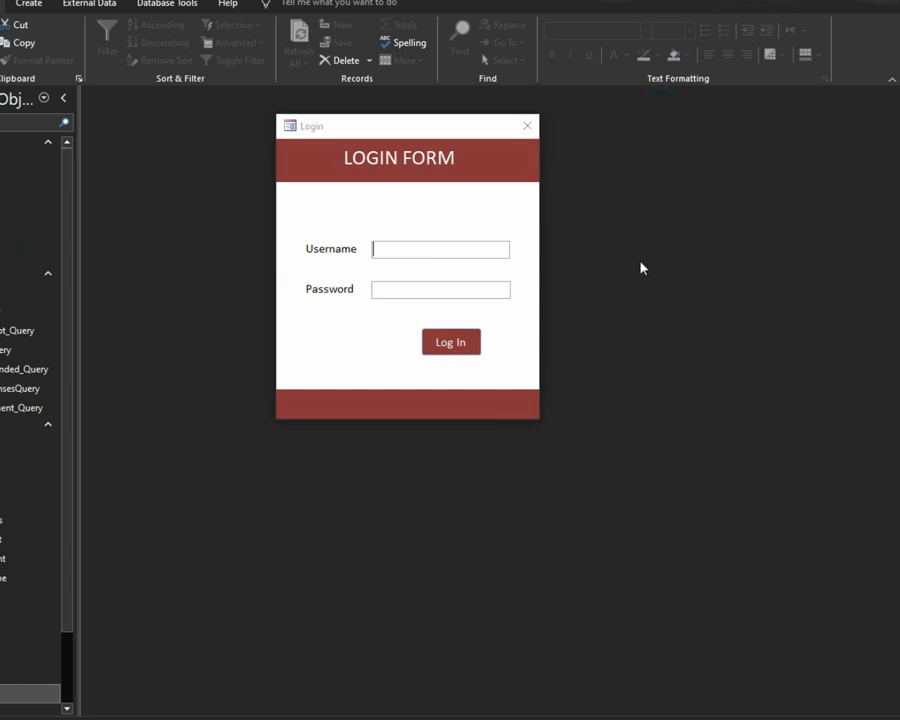
text(DoWith)
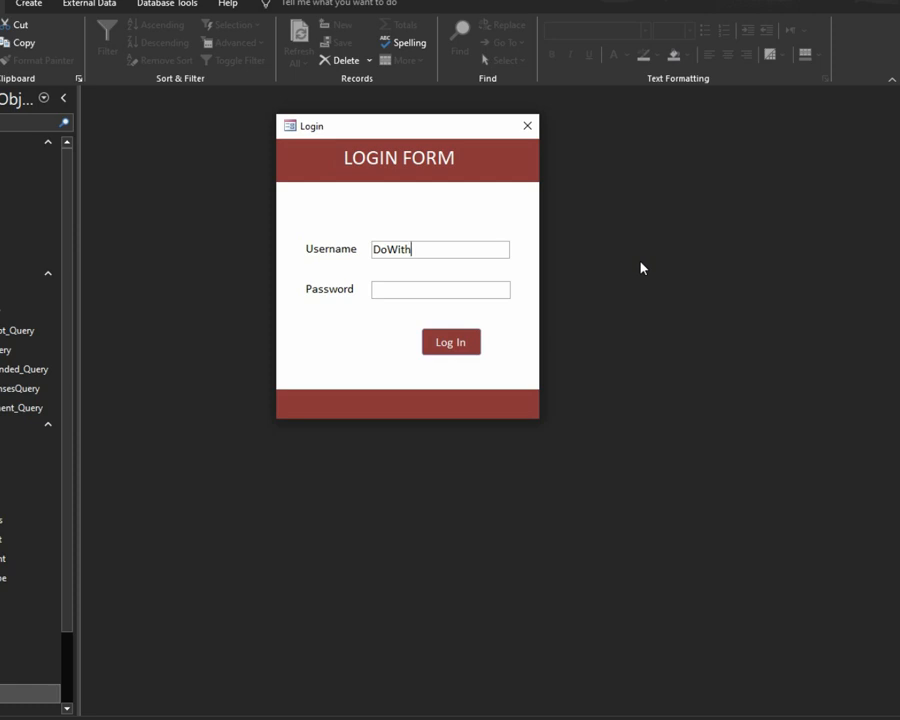
text(Me)
text(***)
text(****)
Step: Log in from the Login form so the Main Form opens on the Add Class page
click(474, 348)
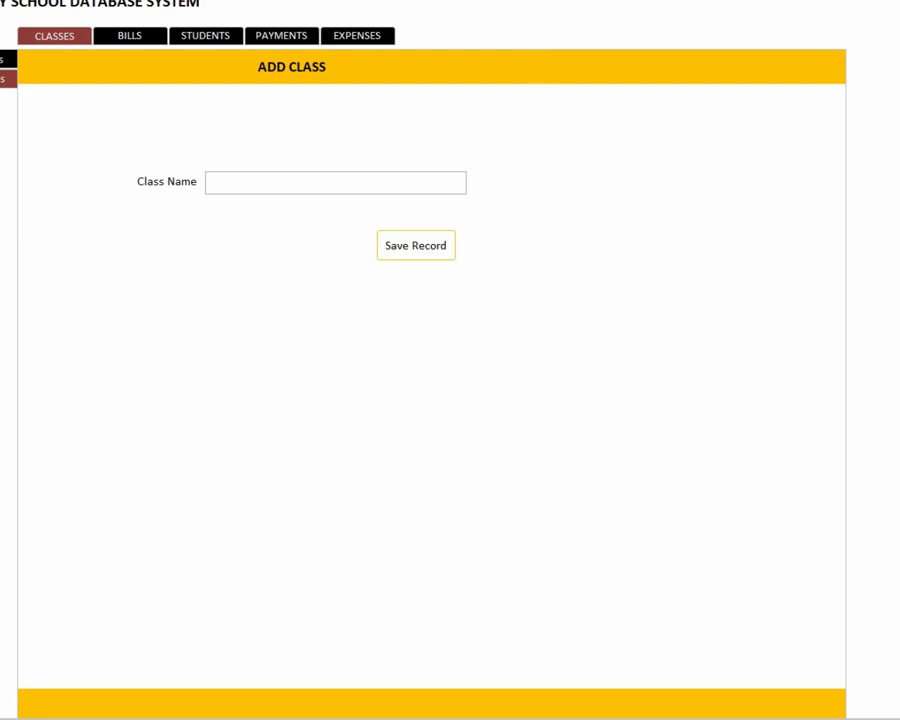
click(739, 28)
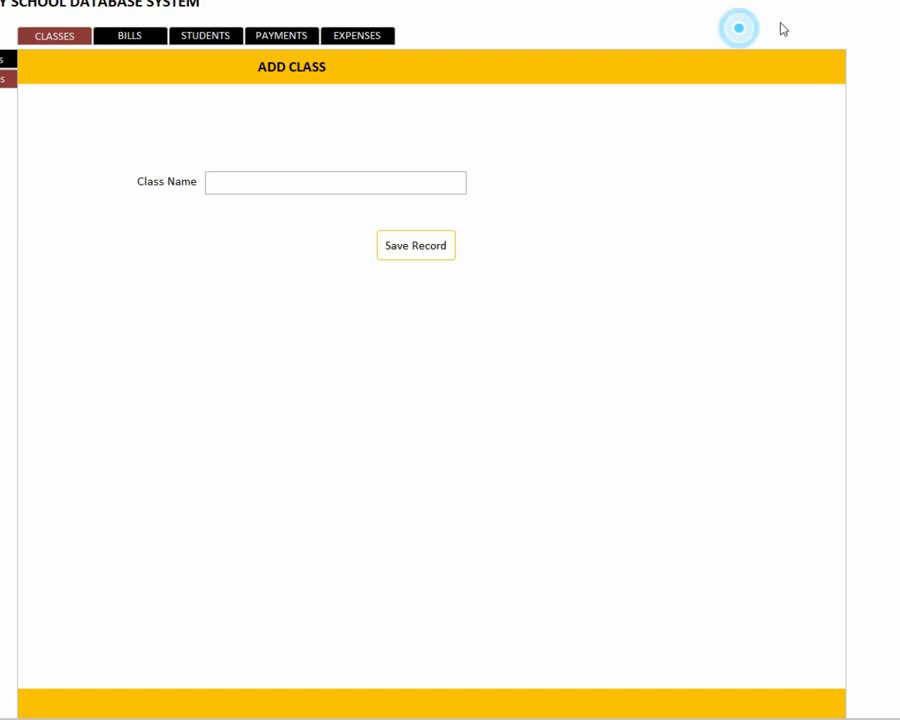
click(747, 2)
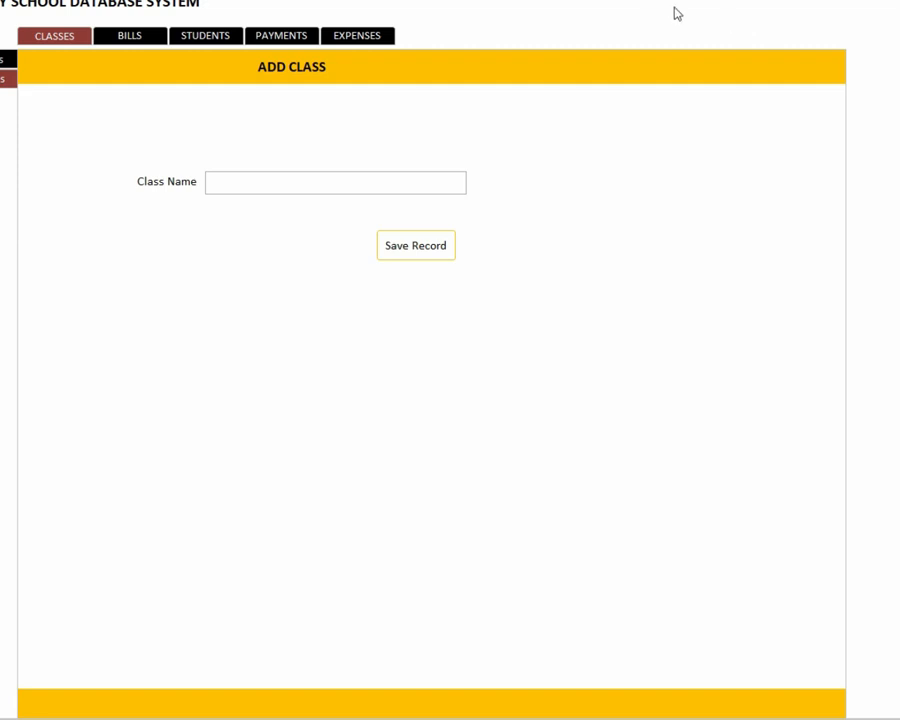
Step: In Main Form design view, draw a plain command button at the right of the form header
right_click(677, 14)
click(731, 54)
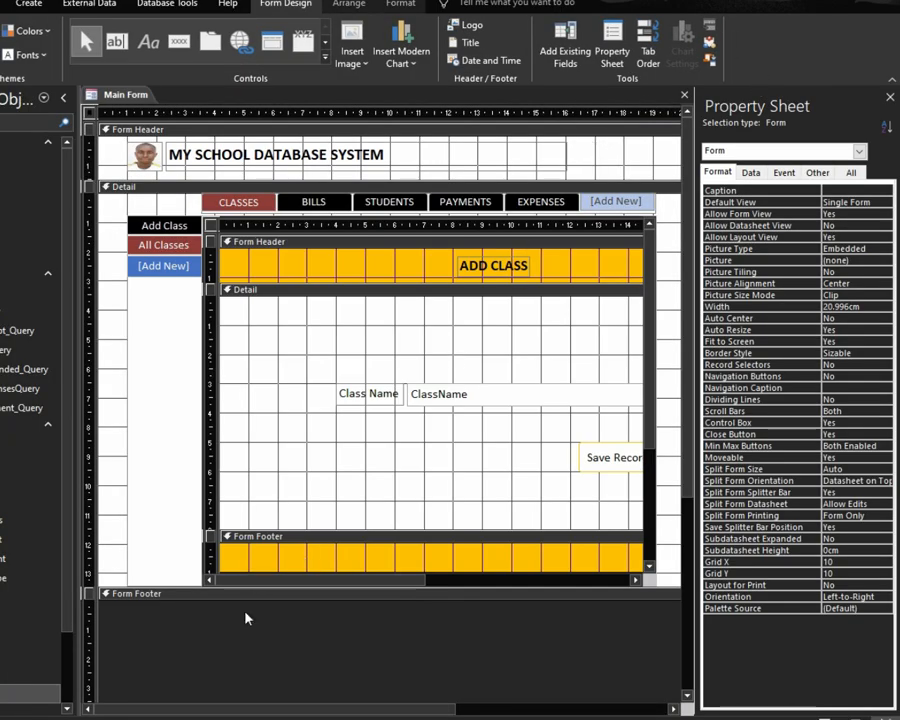
drag(257, 707, 321, 707)
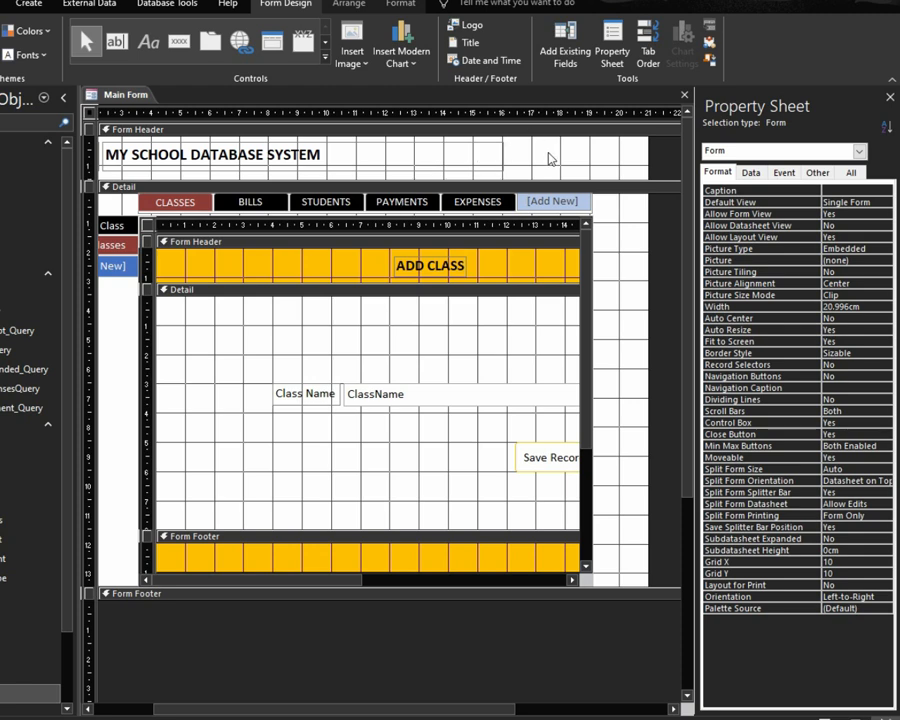
click(179, 41)
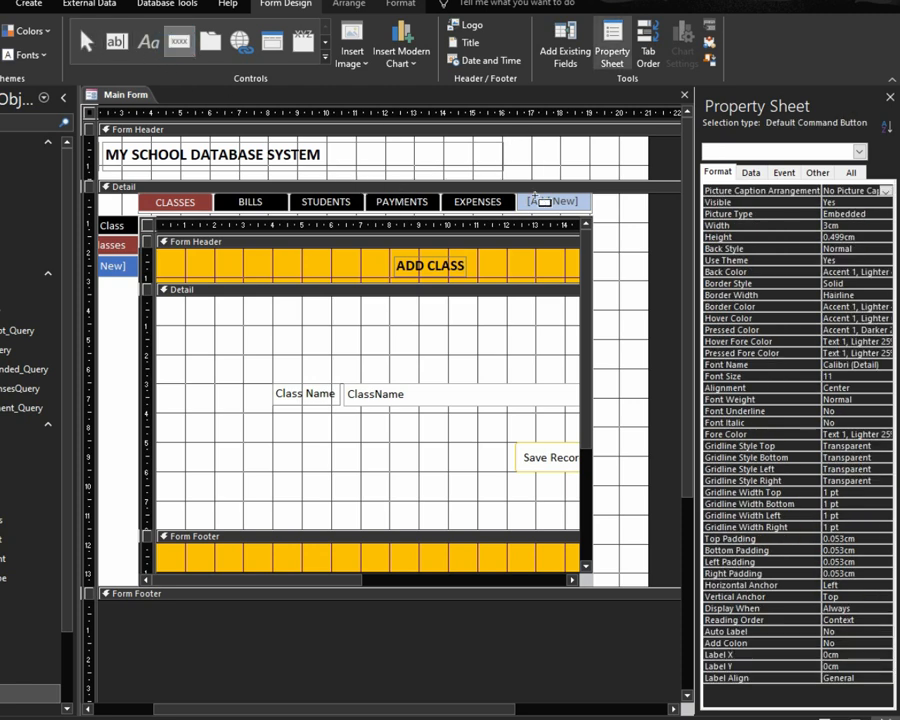
drag(558, 144, 621, 164)
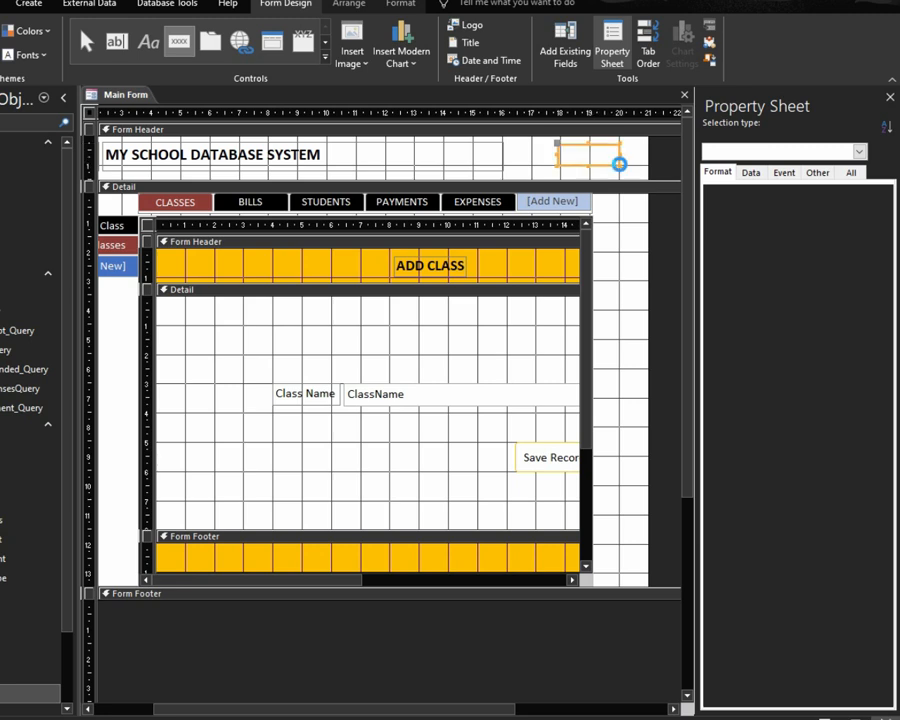
click(340, 364)
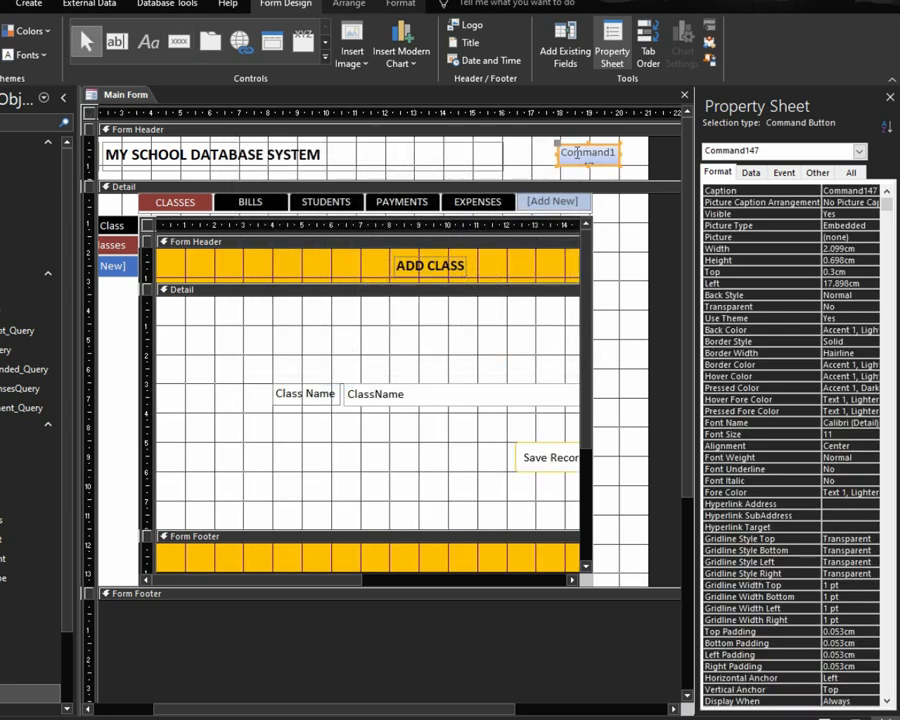
drag(572, 148, 518, 148)
Step: Change the new button's caption from Command147 to 'Log Out'
click(545, 160)
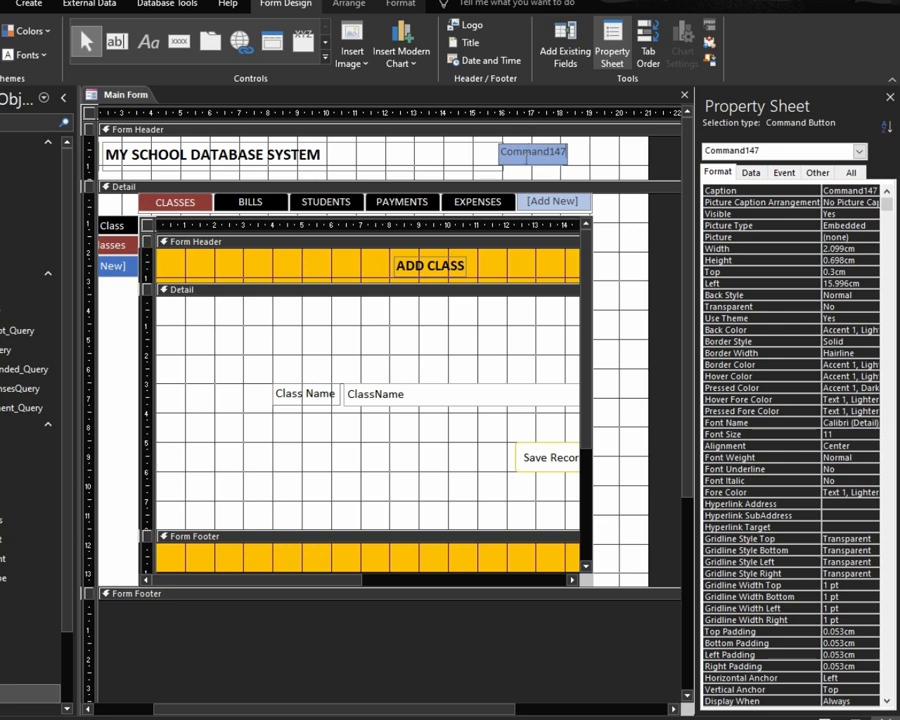
double_click(527, 155)
text(Log Out)
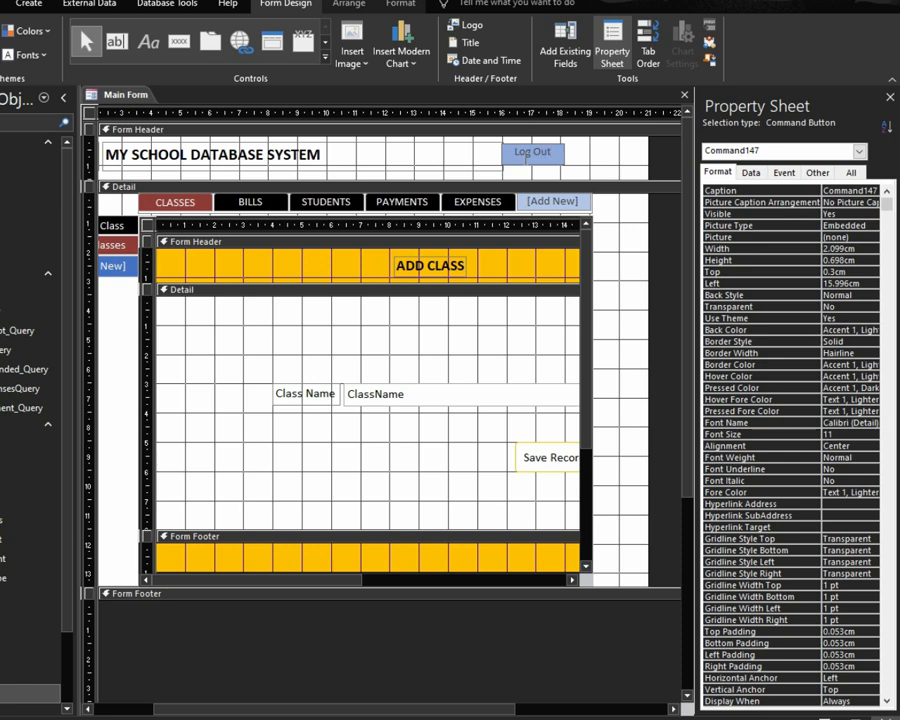
click(566, 149)
click(542, 149)
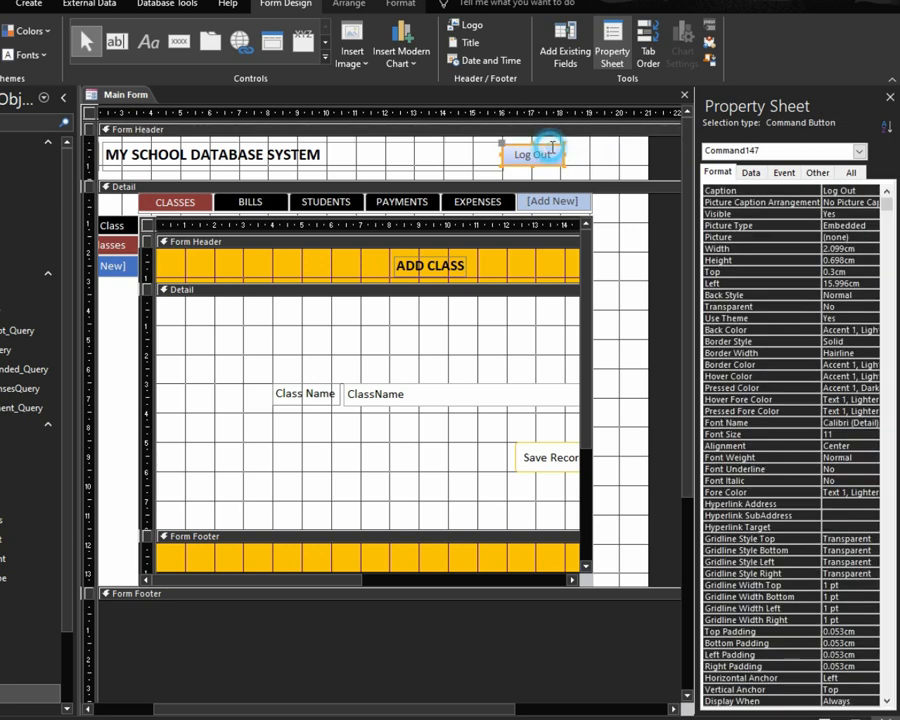
Step: Give the Log Out button a white Shape Fill and an Automatic font colour
click(400, 4)
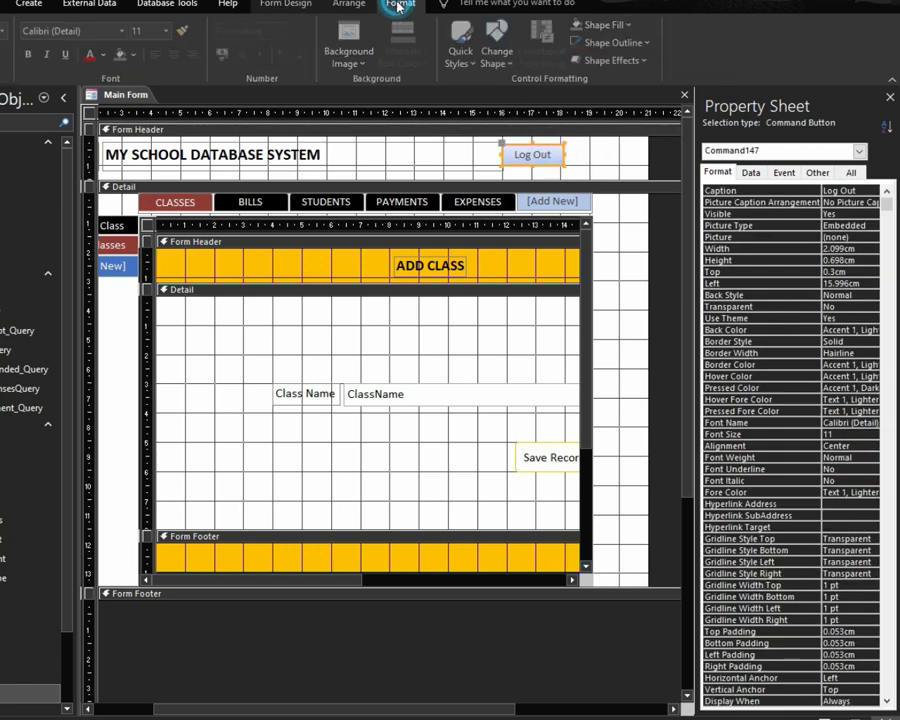
click(136, 55)
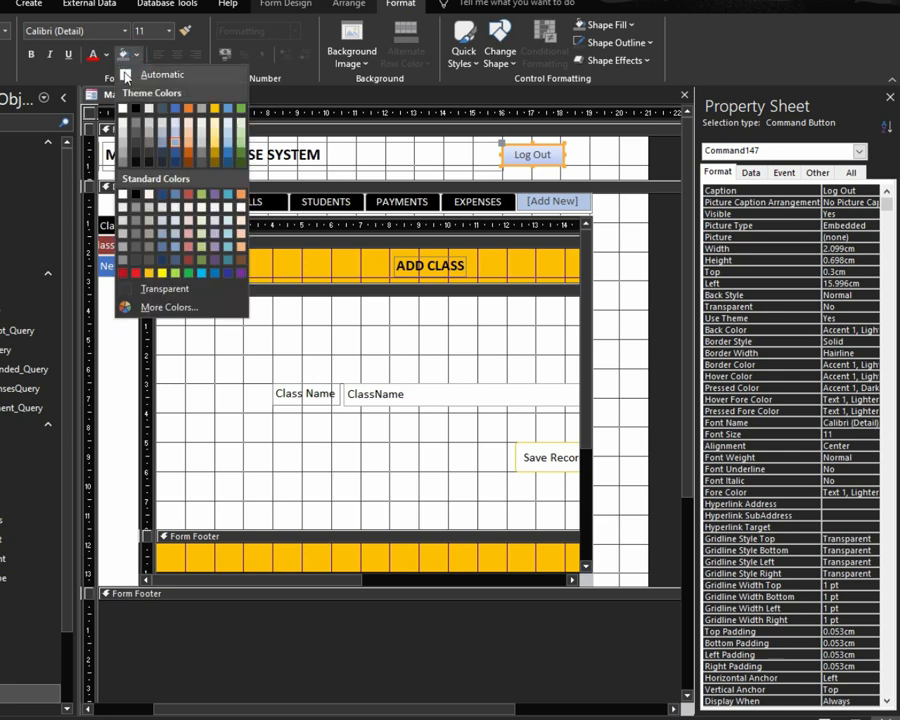
click(122, 104)
click(93, 54)
click(106, 55)
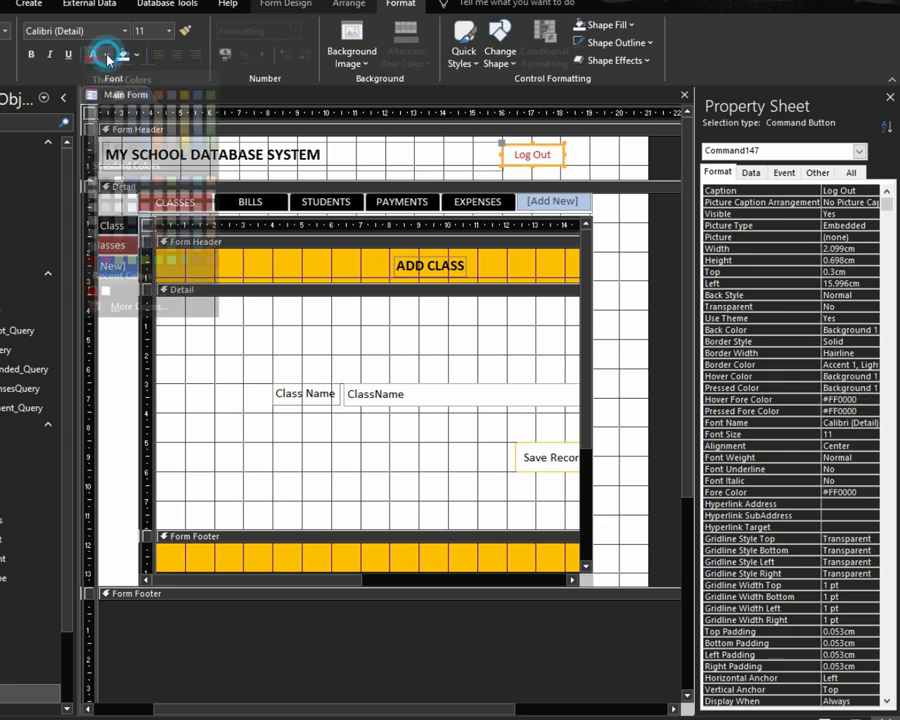
click(93, 54)
click(105, 55)
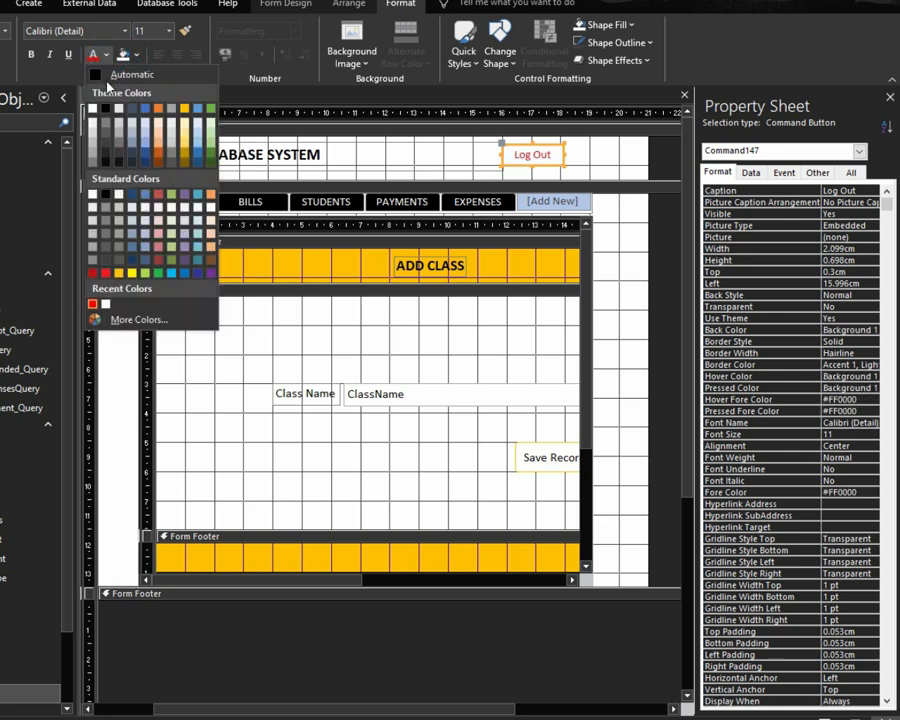
click(108, 74)
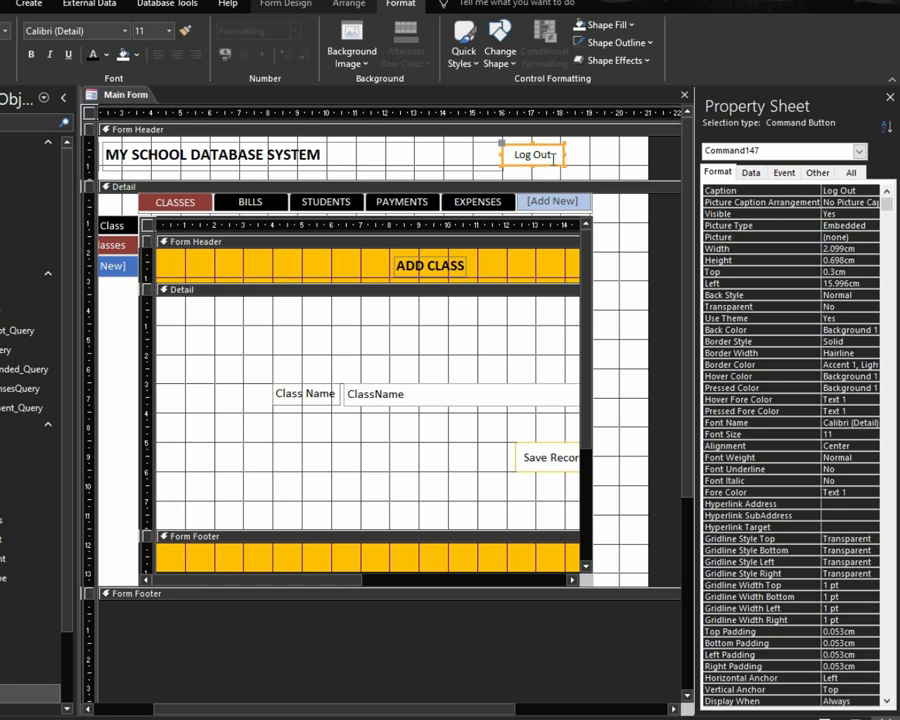
Step: Create an On Click event procedure for the Log Out button using the Code Builder
click(784, 172)
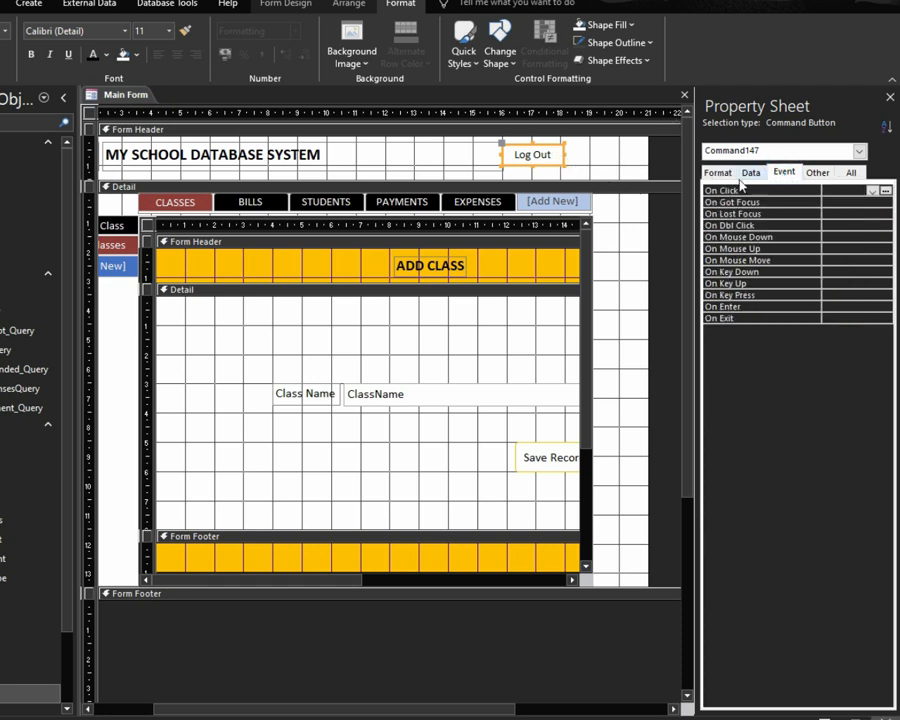
right_click(512, 152)
click(541, 161)
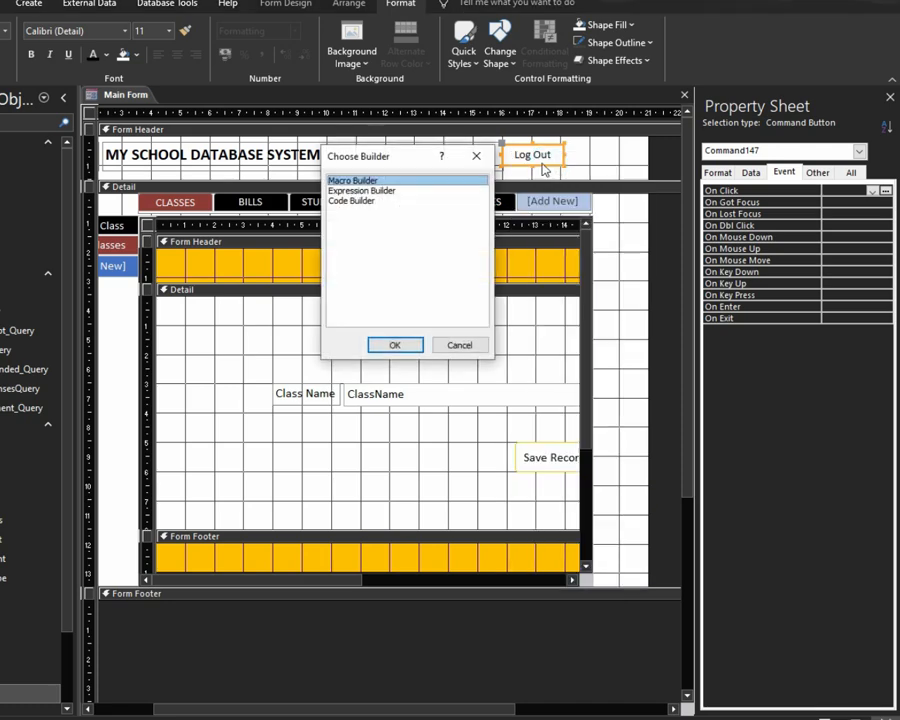
double_click(347, 201)
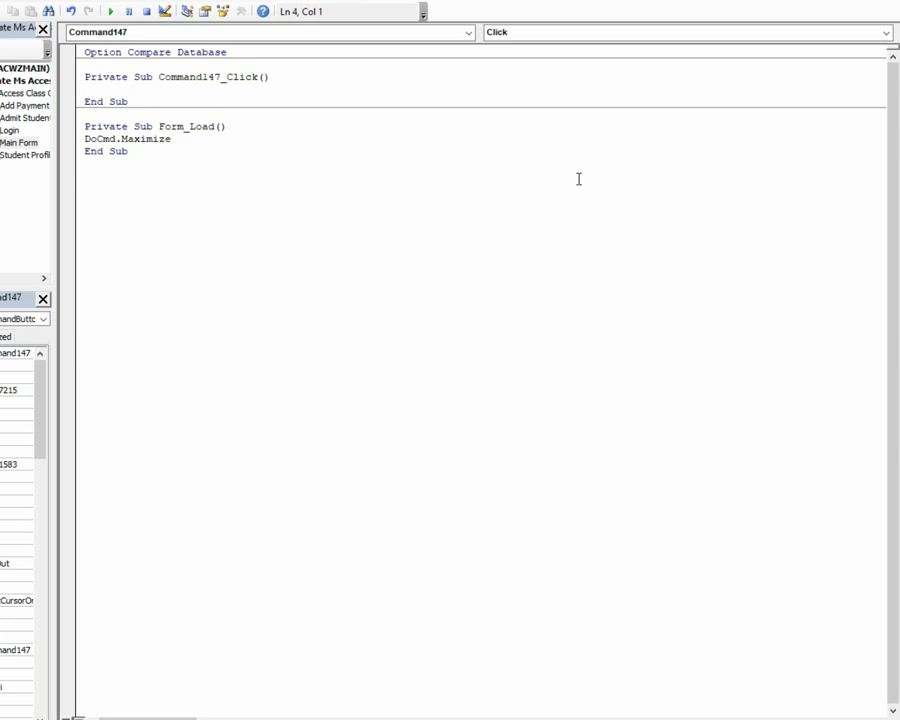
Step: Enter DoCmd.OpenForm "Login" in the Command147_Click procedure
text(docmd.)
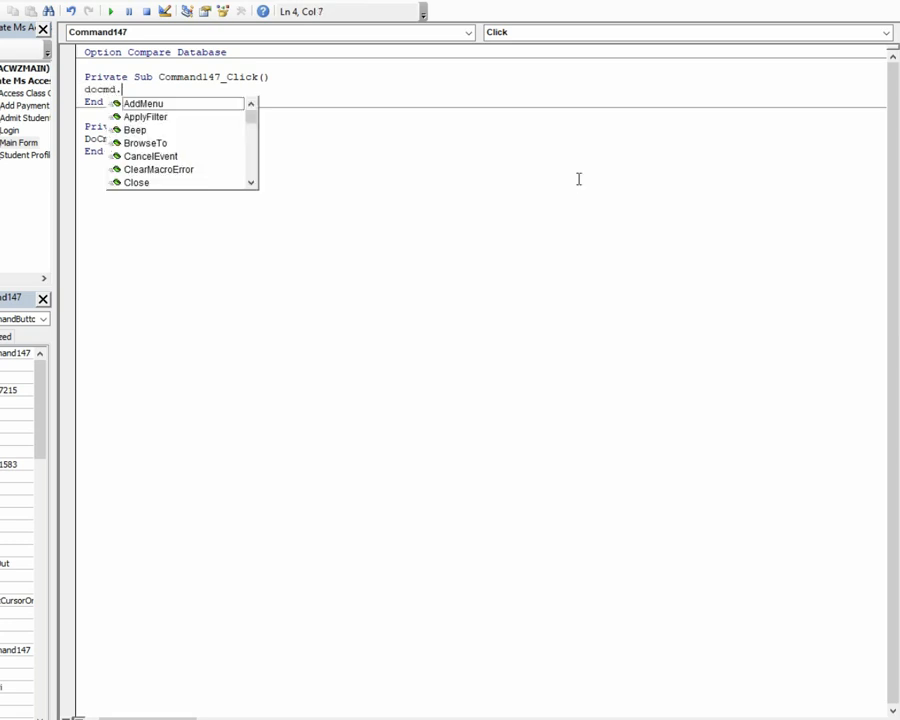
text(openf)
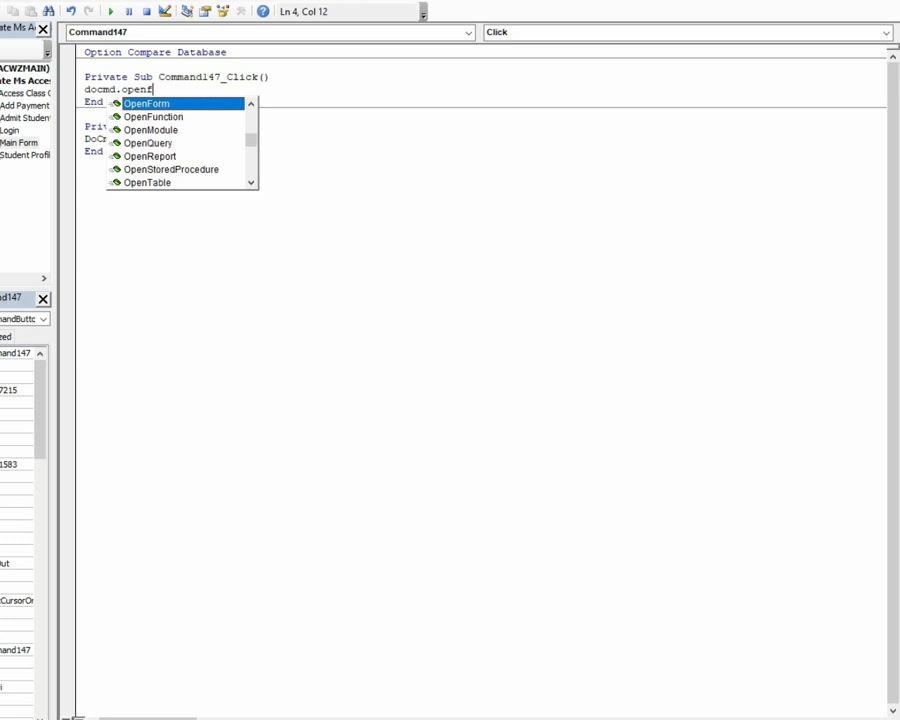
key(Tab)
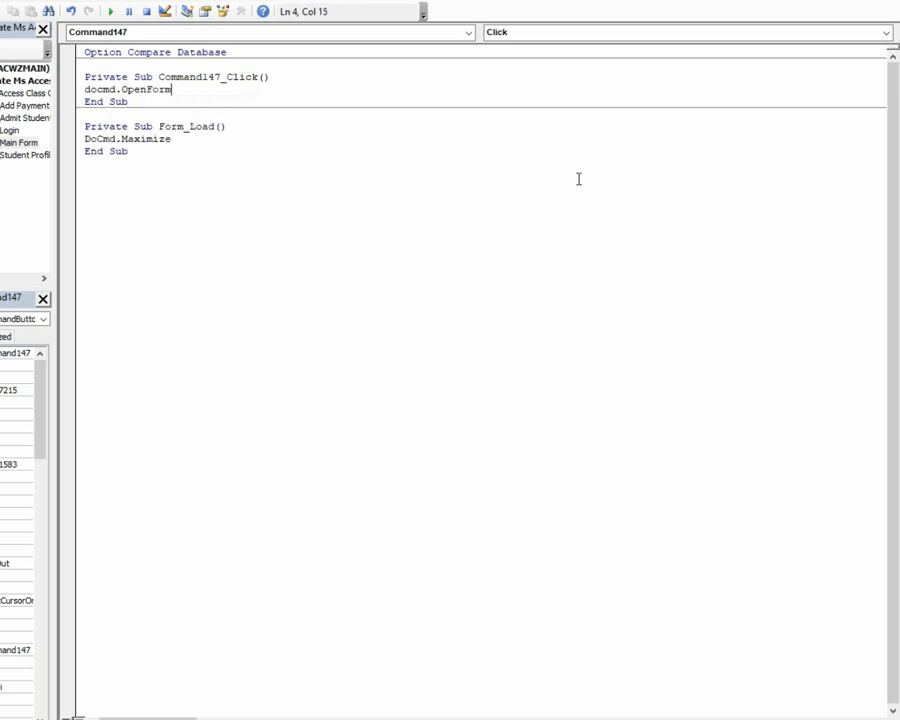
text(")
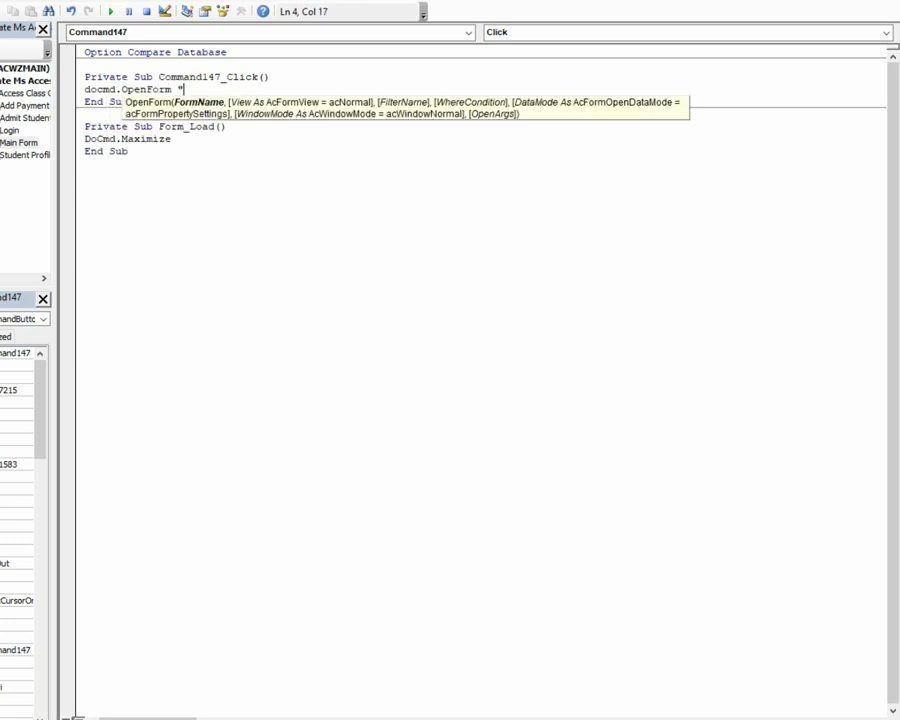
text(Login")
key(Down)
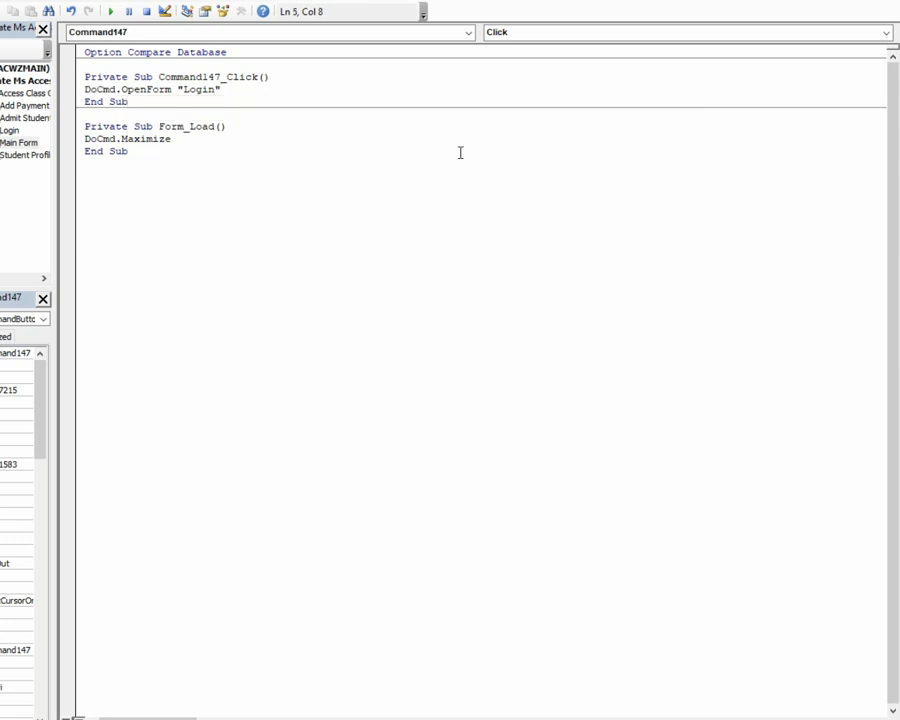
click(330, 73)
Step: Save and close the Main Form design, close Access, and reopen the school database file
key(alt+F11)
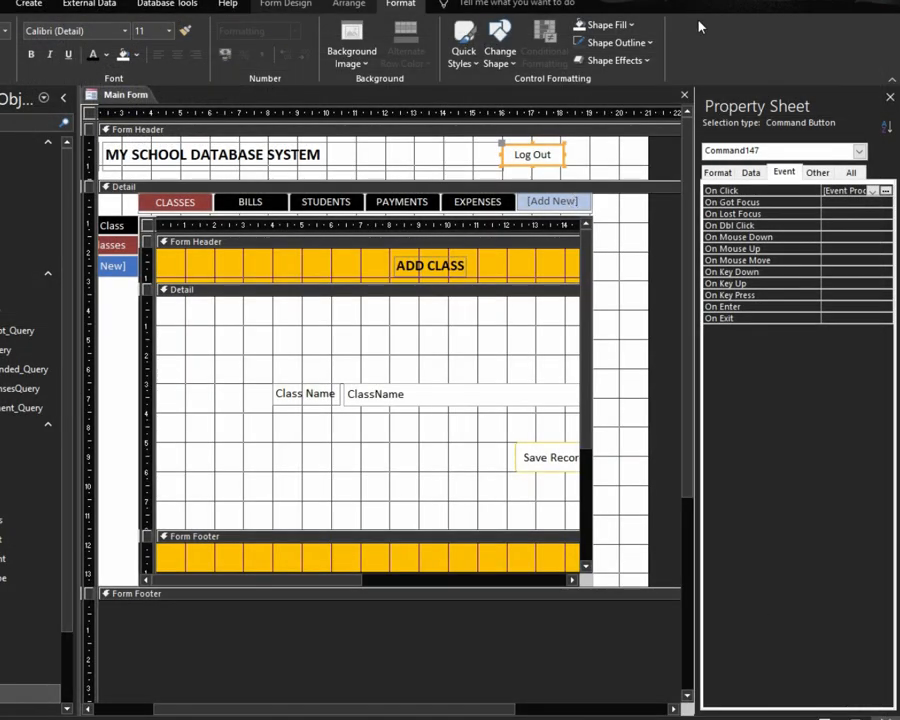
click(685, 94)
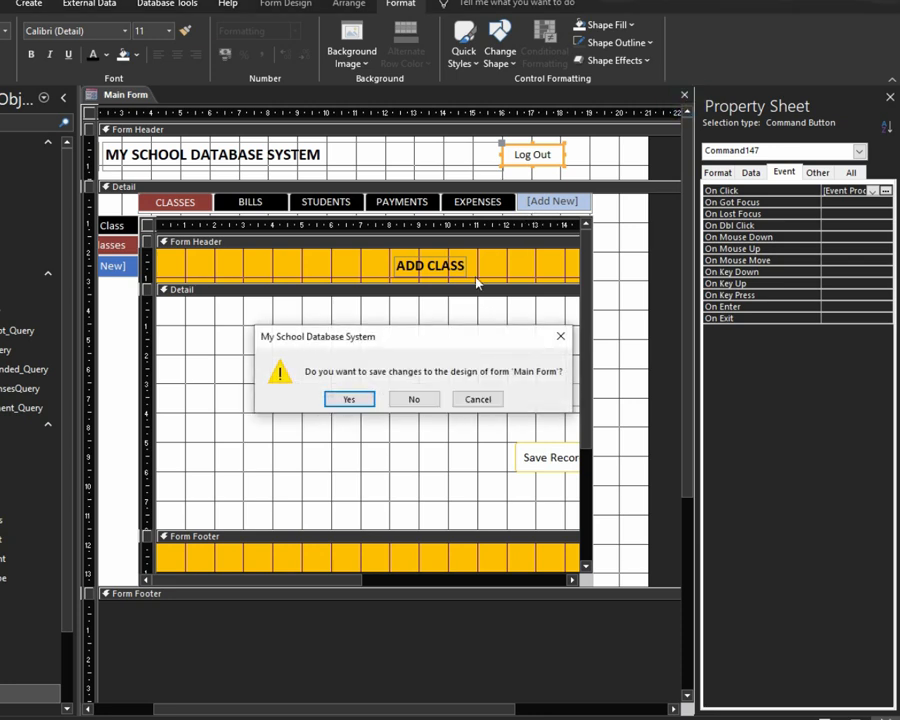
click(372, 405)
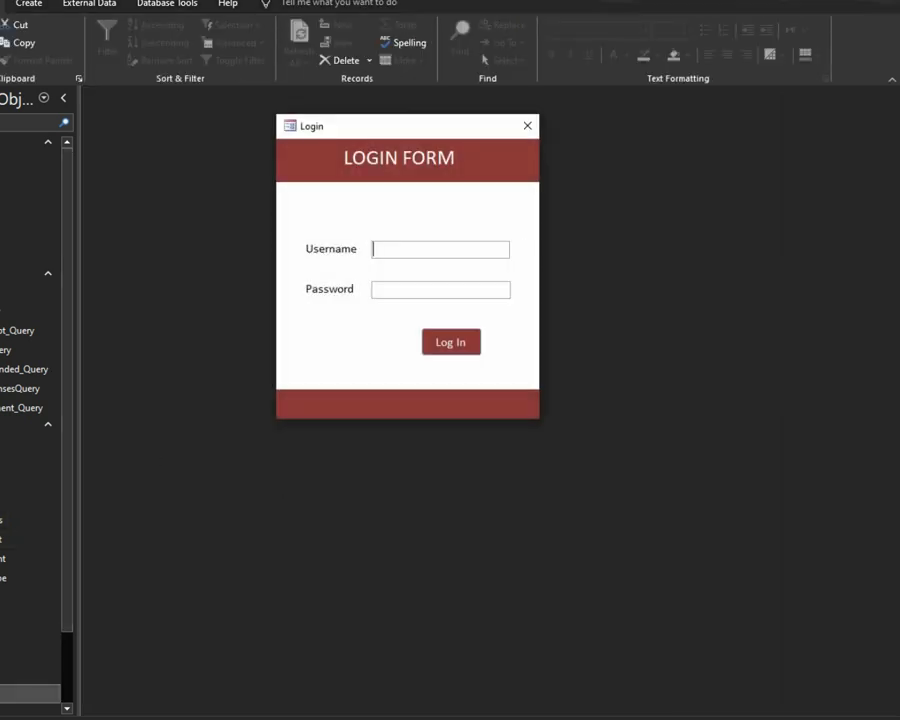
click(527, 126)
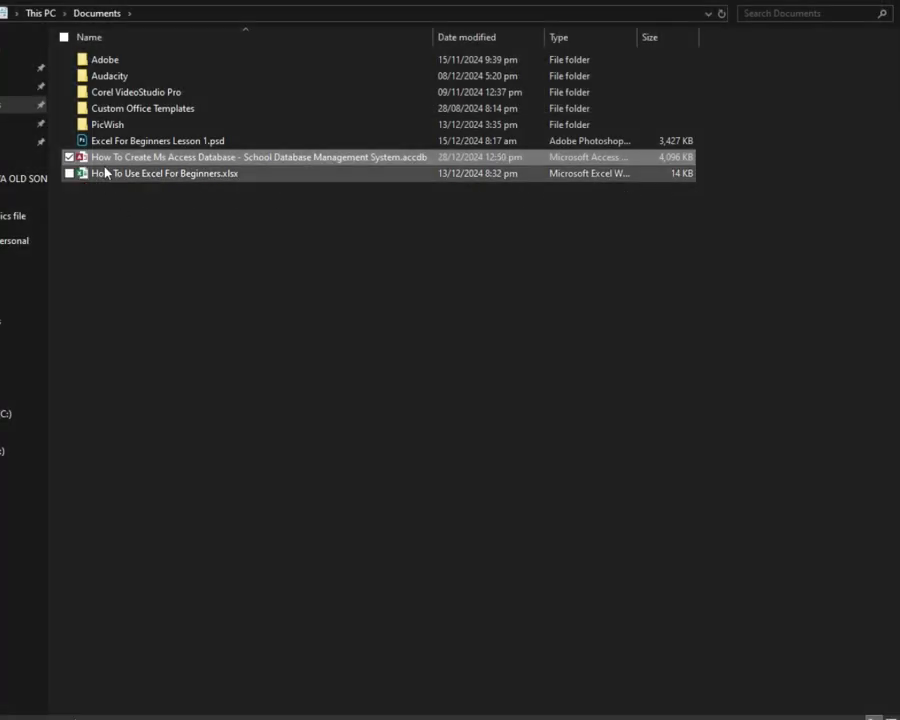
double_click(100, 160)
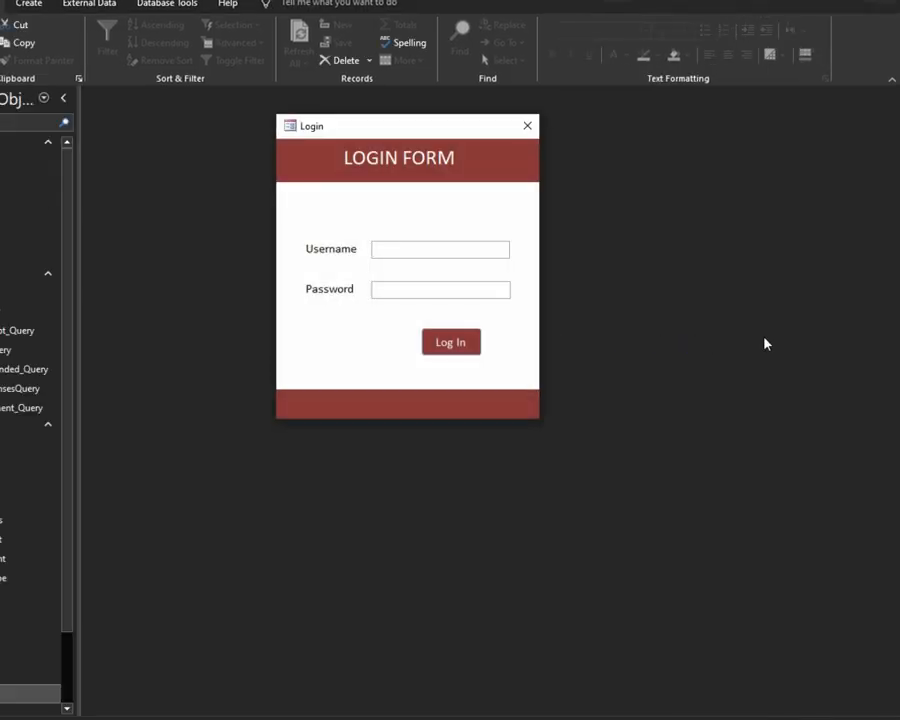
Step: Sign in with the username and password, retyping the password after an Incorrect Credentials warning
text(d)
click(399, 241)
text(DoWithMe)
text(**)
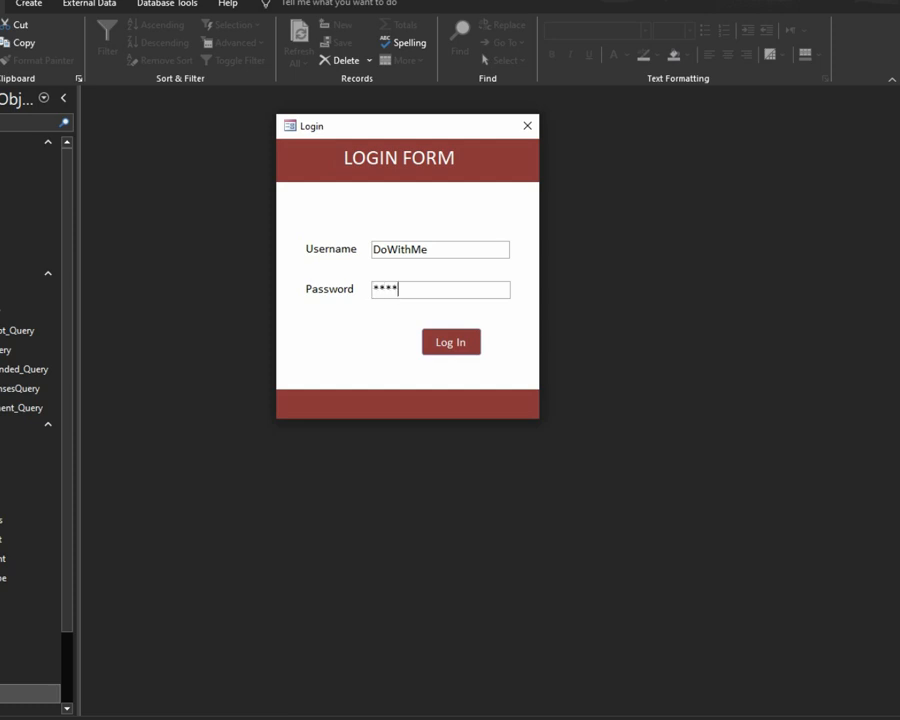
text(**)
click(450, 343)
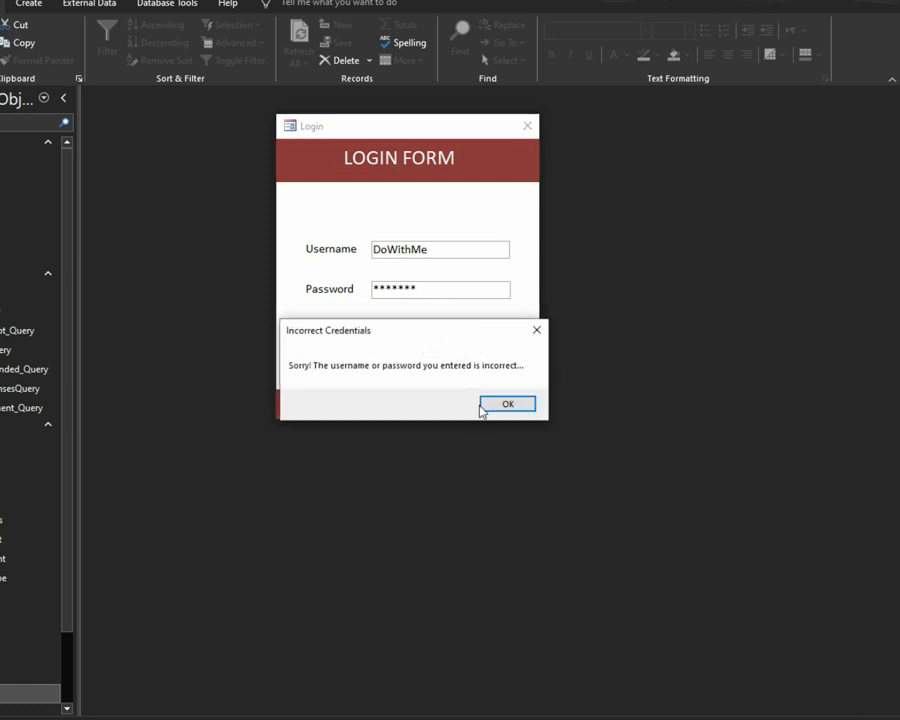
click(491, 406)
double_click(470, 288)
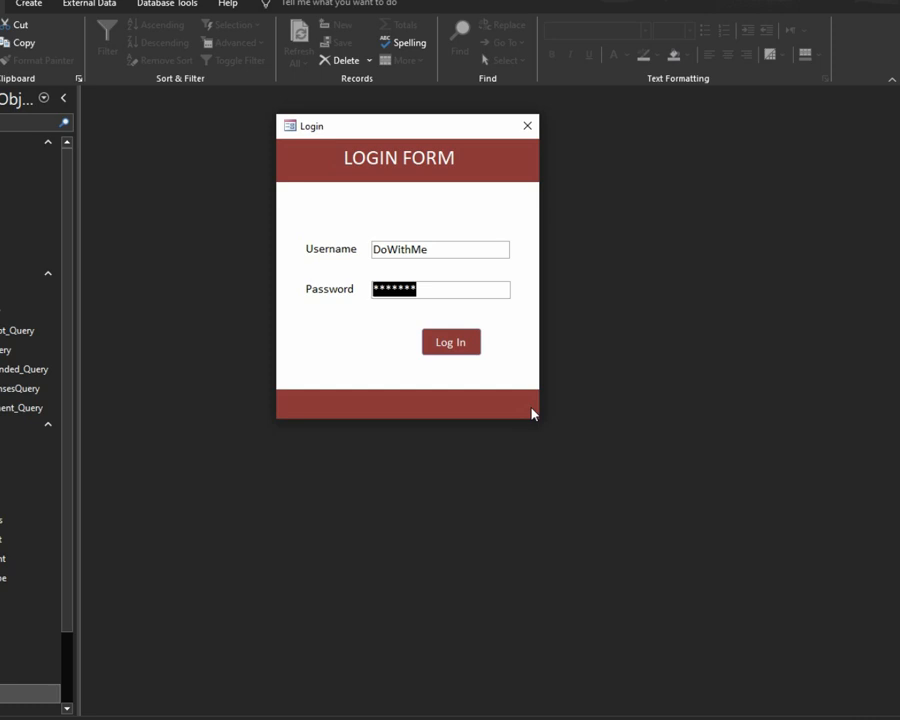
text(****)
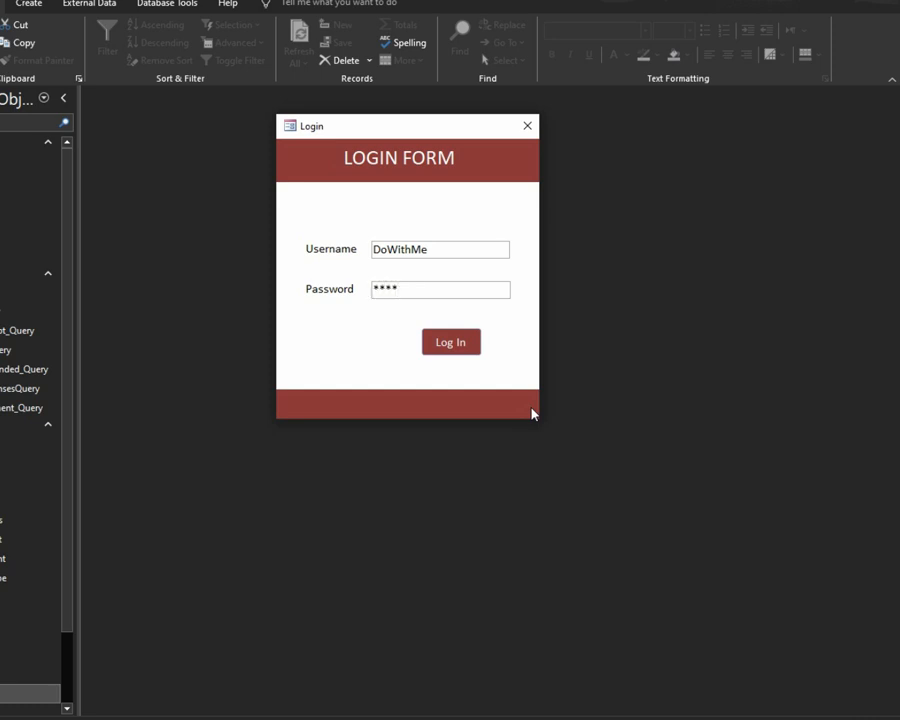
text(***)
click(452, 343)
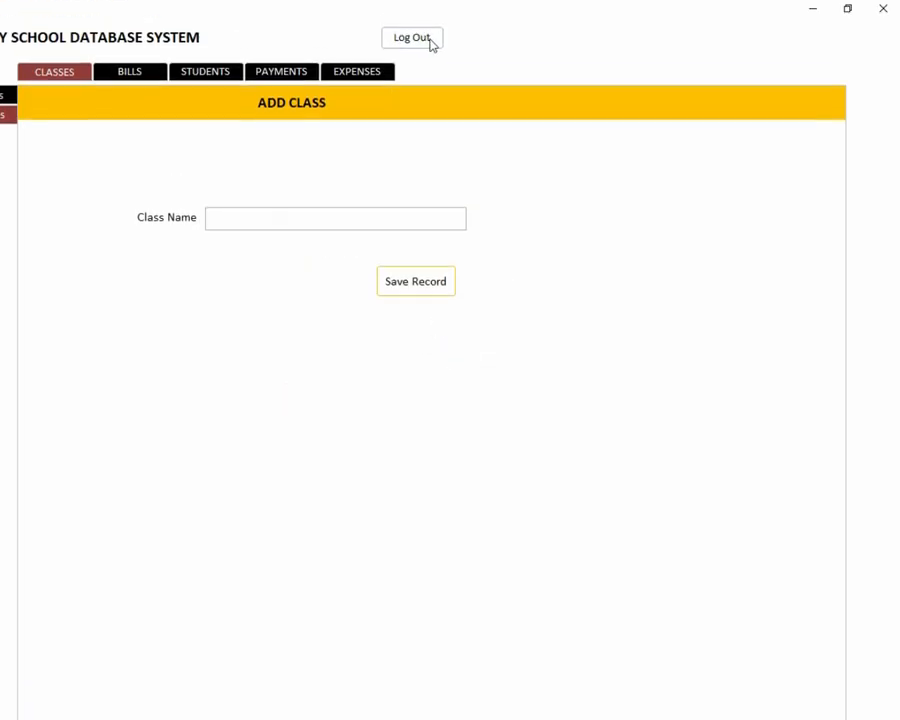
click(431, 40)
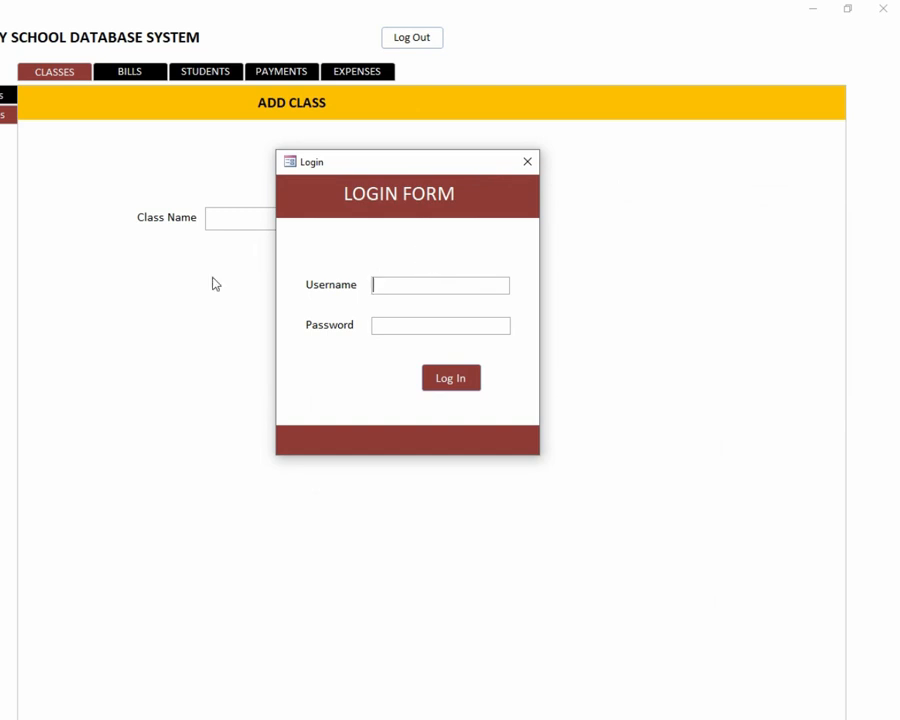
click(147, 176)
click(134, 90)
click(147, 70)
click(219, 70)
click(432, 102)
click(422, 71)
click(243, 75)
click(110, 78)
click(115, 71)
click(440, 90)
click(554, 113)
click(639, 247)
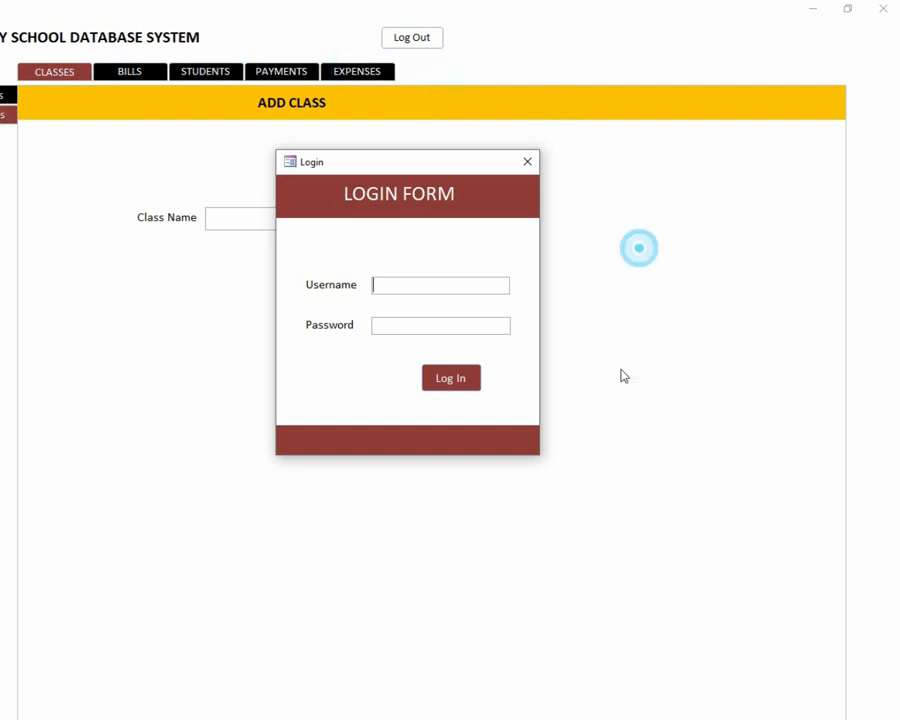
click(617, 418)
click(355, 645)
click(112, 418)
click(101, 164)
click(271, 107)
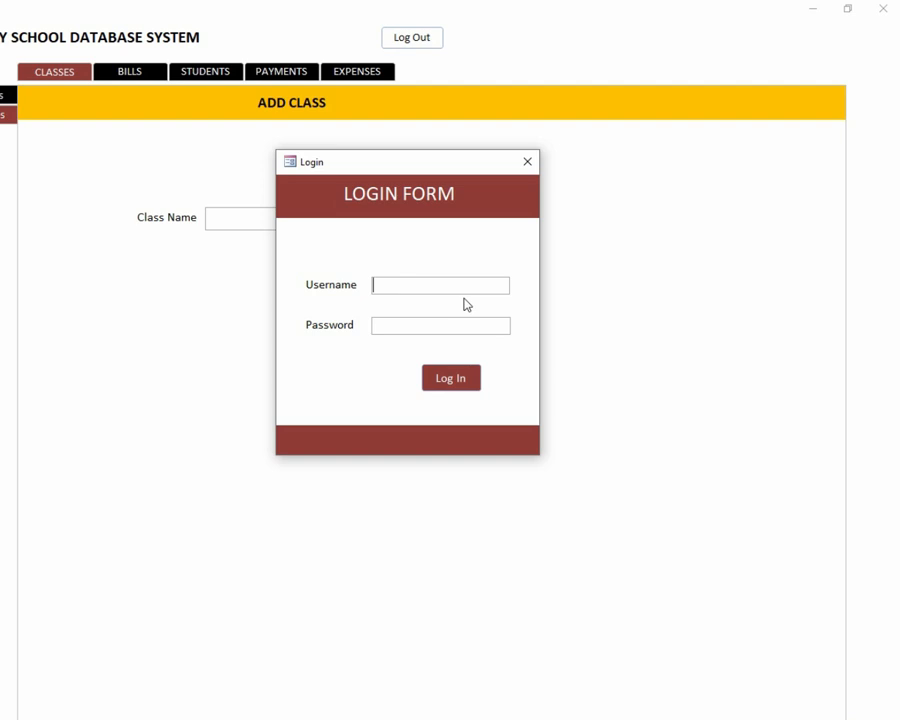
text(dowithme*******)
click(438, 379)
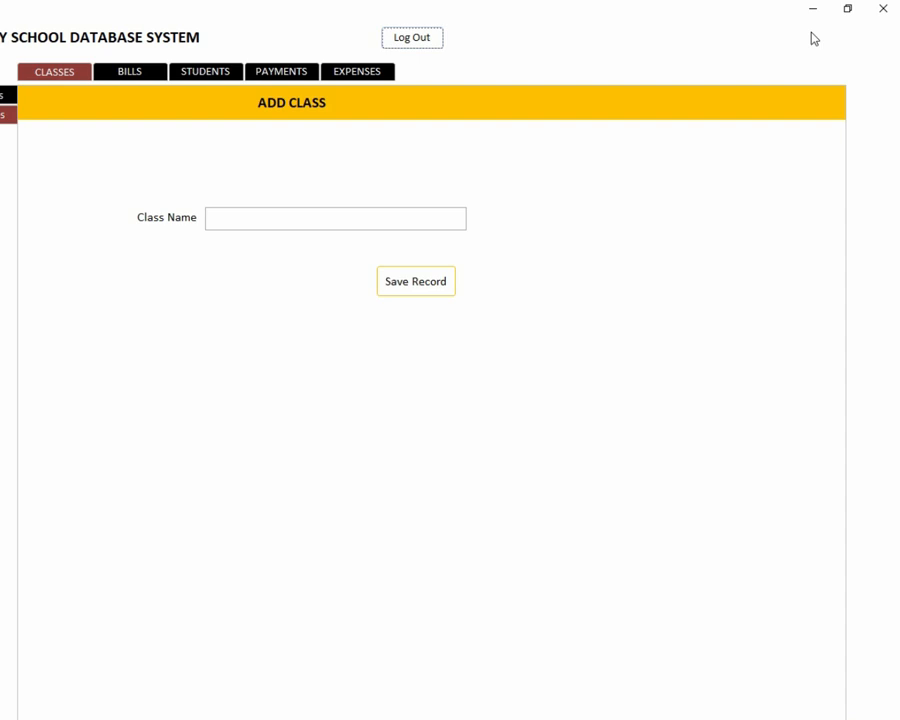
Step: In Main Form design view, set the Log Out button's anchoring to Top Right, then return to Form View
right_click(756, 38)
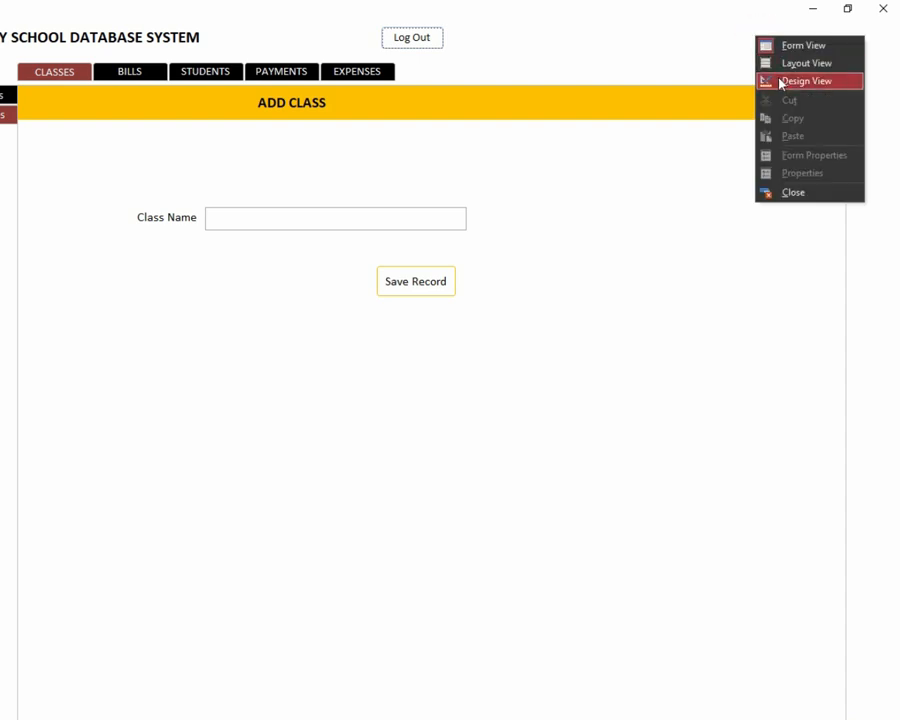
click(781, 82)
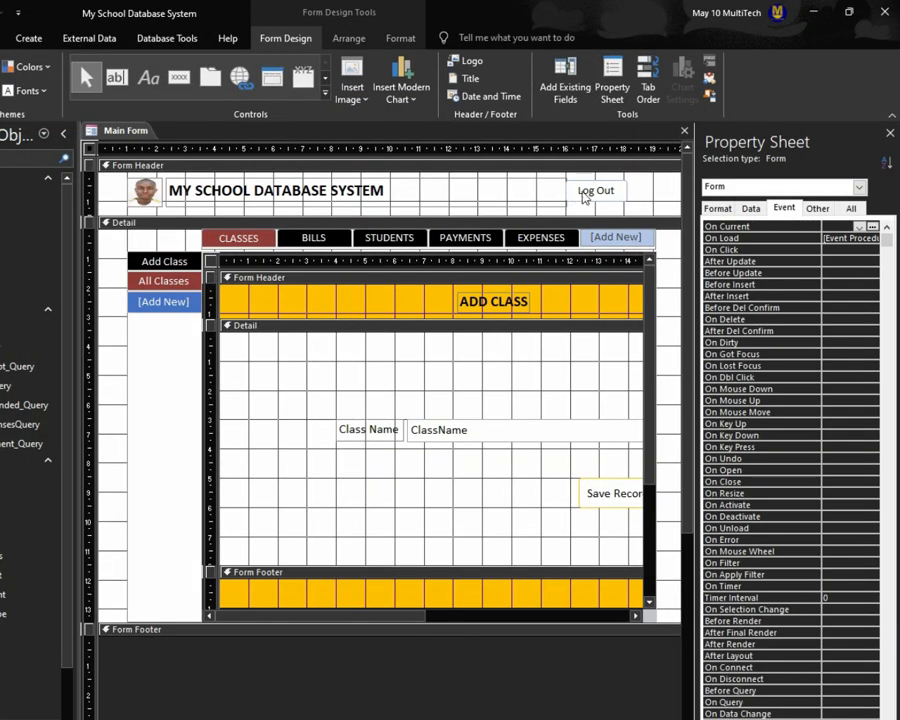
click(585, 197)
right_click(587, 193)
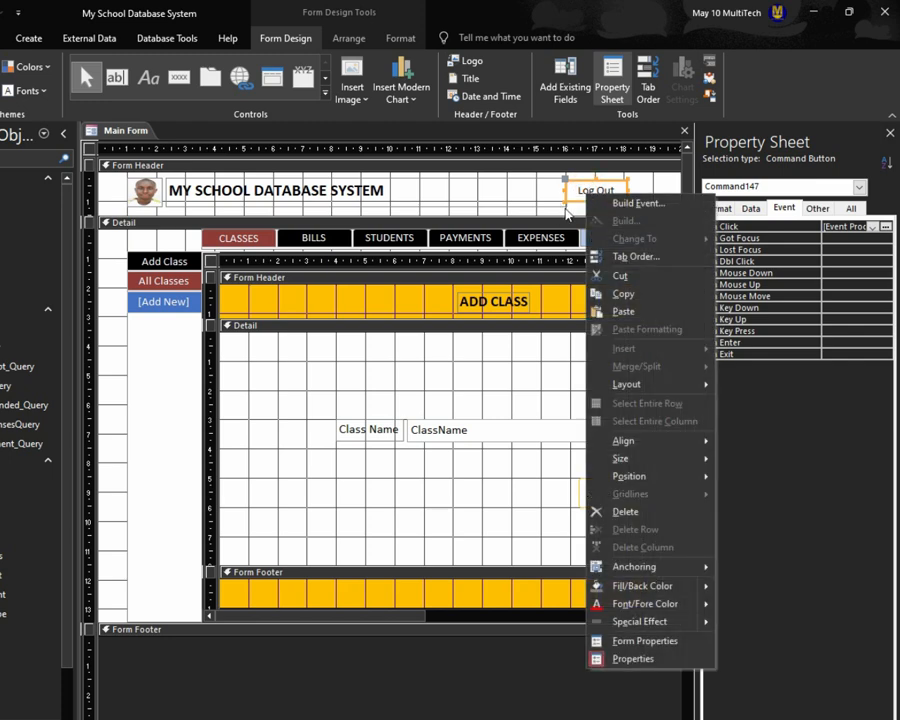
click(574, 210)
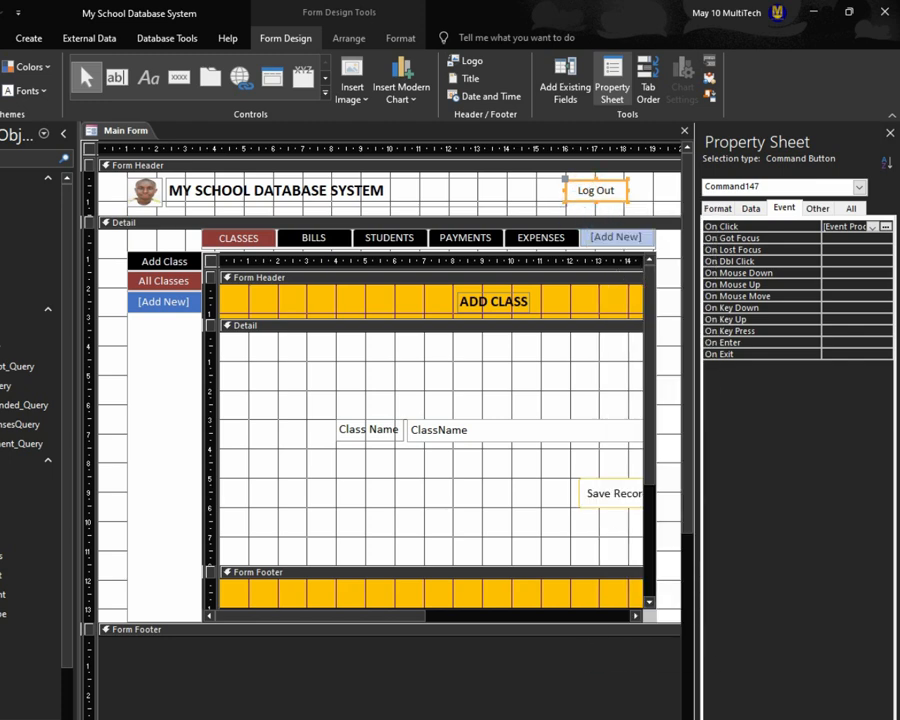
scroll(390, 420, right, 2)
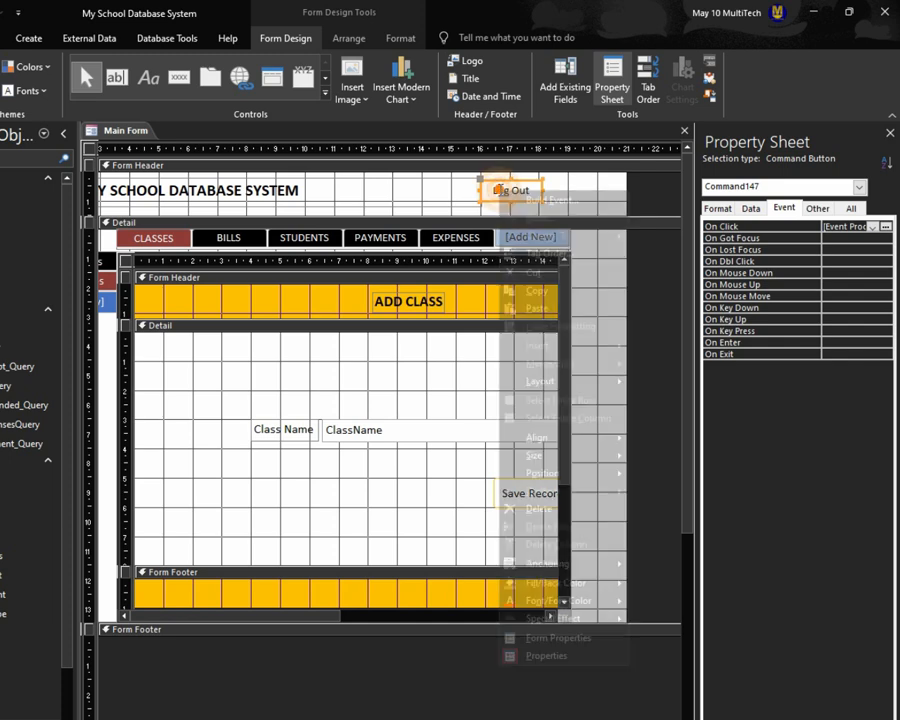
right_click(506, 194)
mouse_move(590, 564)
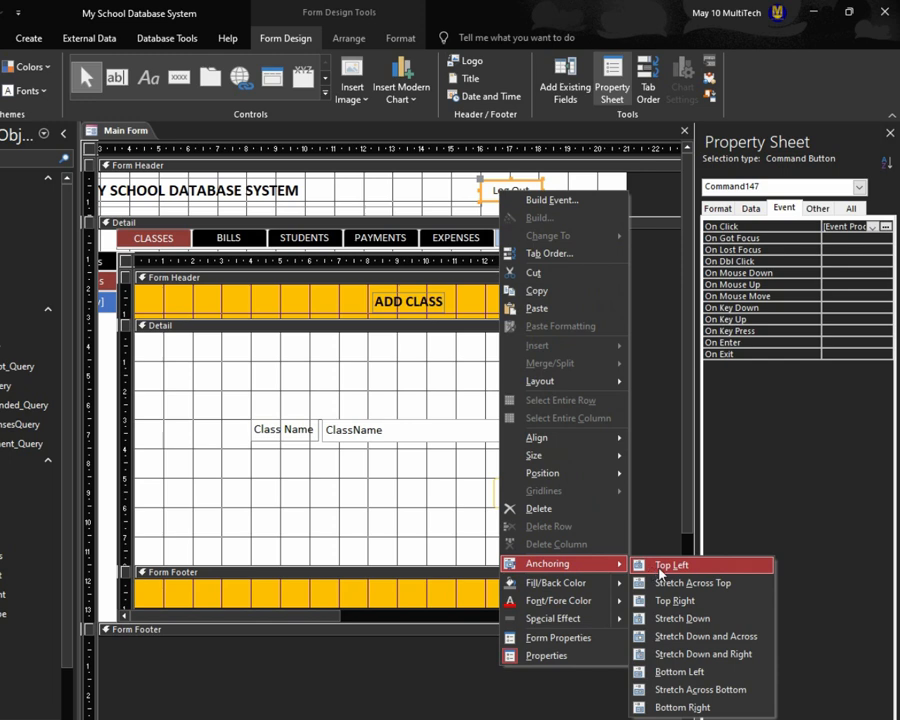
click(675, 600)
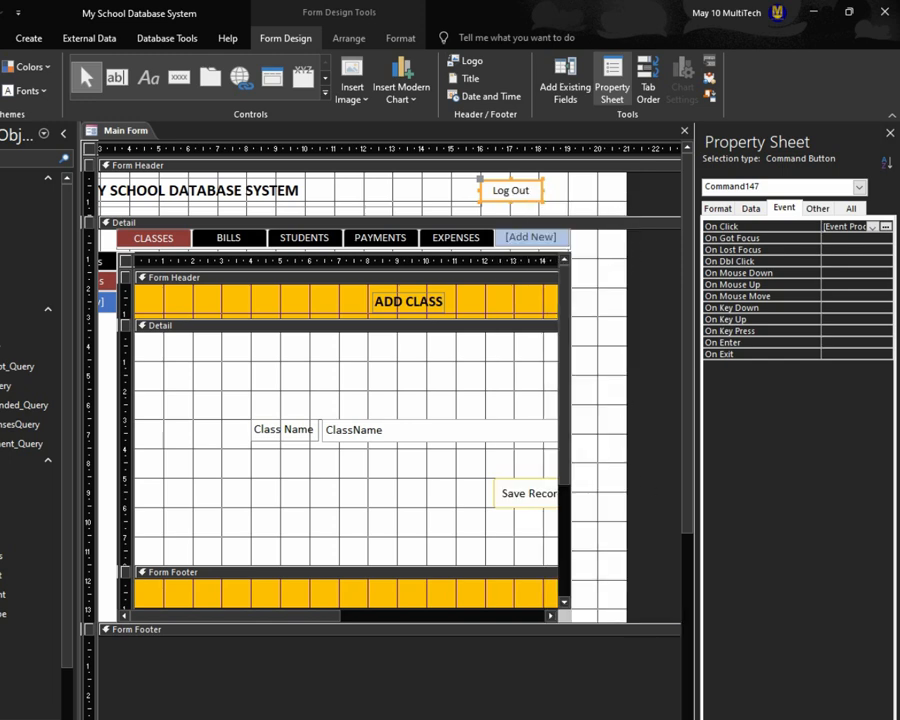
key(F5)
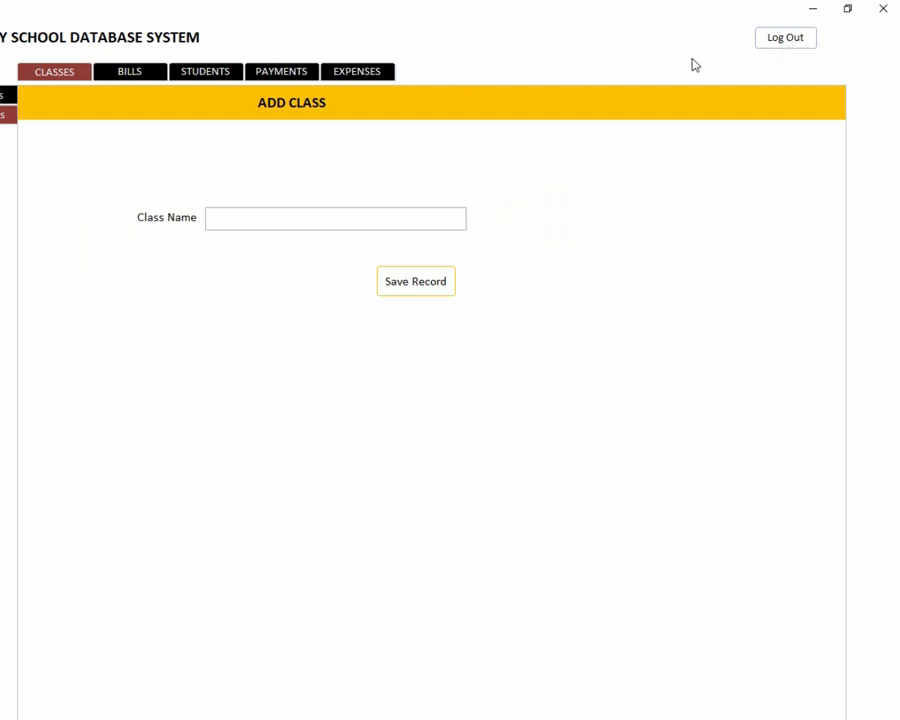
Step: Test that Log Out shows the Login form, close it, then close Access saving Main Form
click(781, 40)
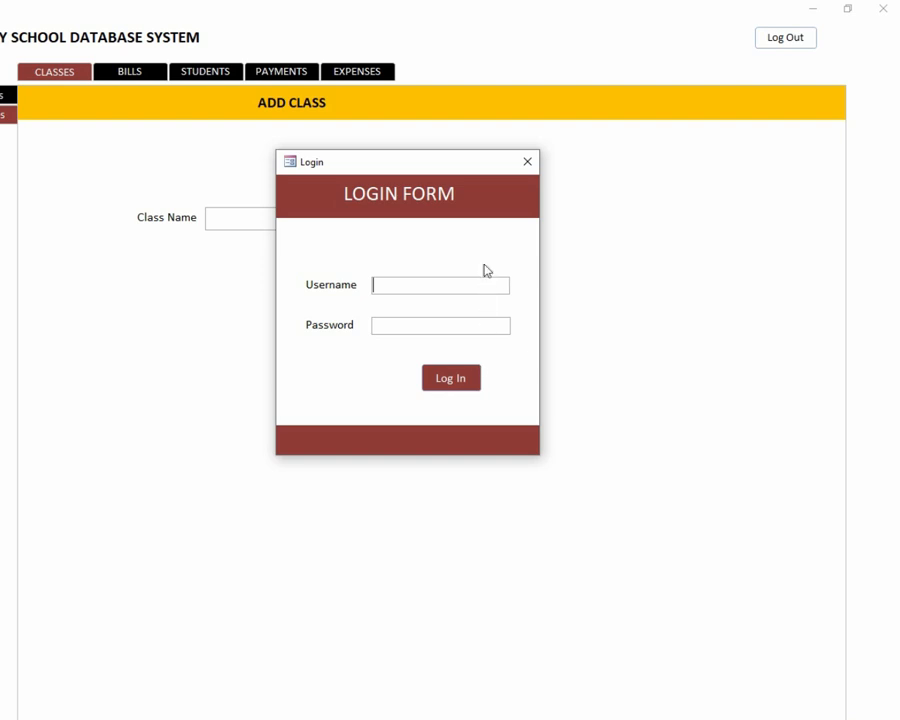
click(527, 163)
click(882, 9)
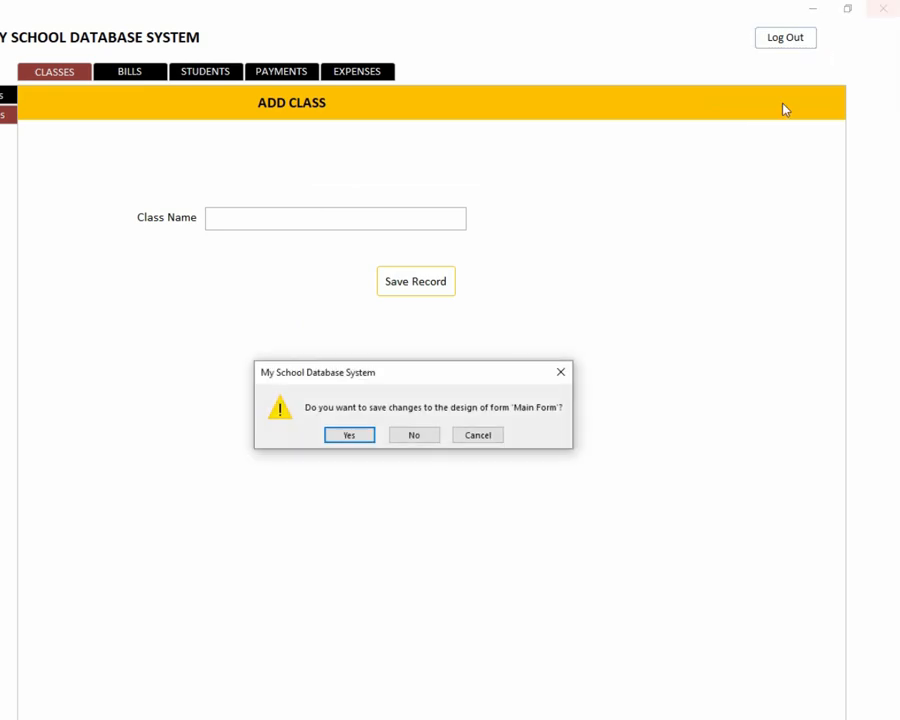
click(348, 434)
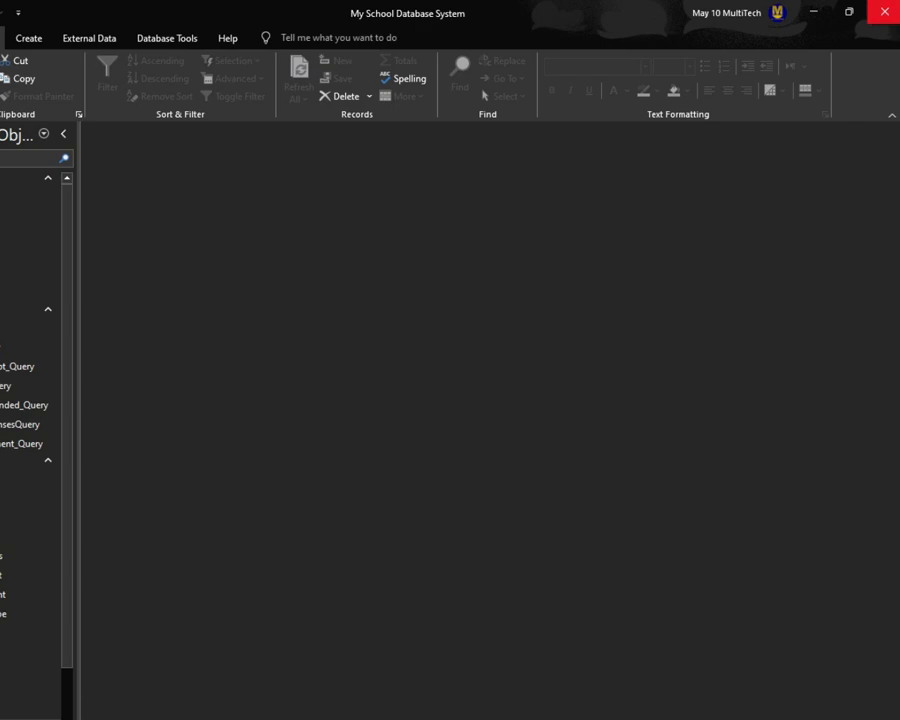
Step: Close Access, reopen the school database .accdb file, and close the Login pop-up it starts on
click(884, 12)
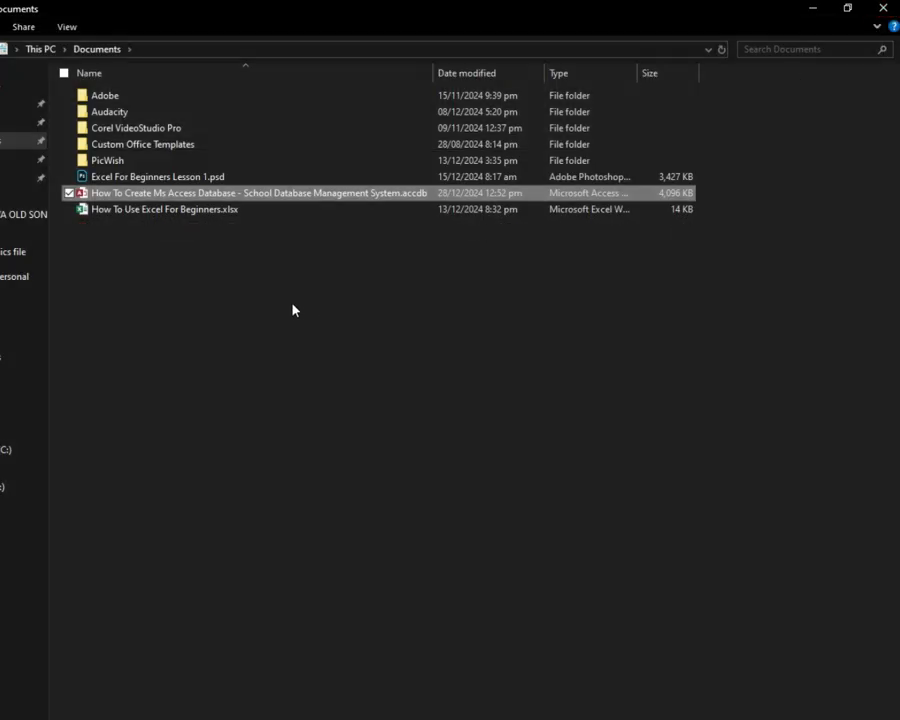
click(145, 200)
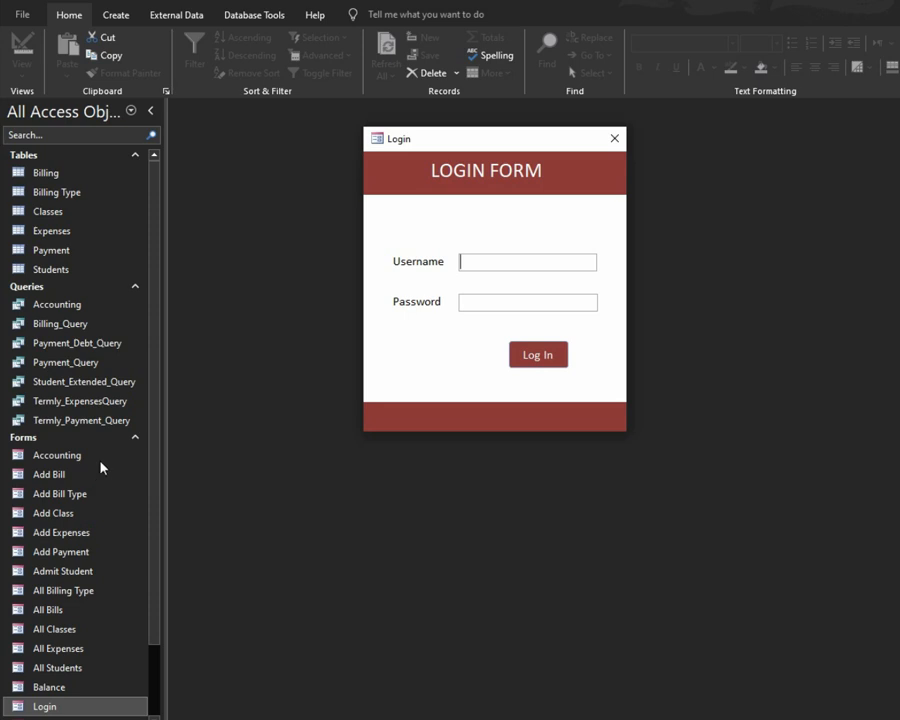
click(611, 138)
Step: In the Current Database options, turn off the status bar and document tabs
click(17, 12)
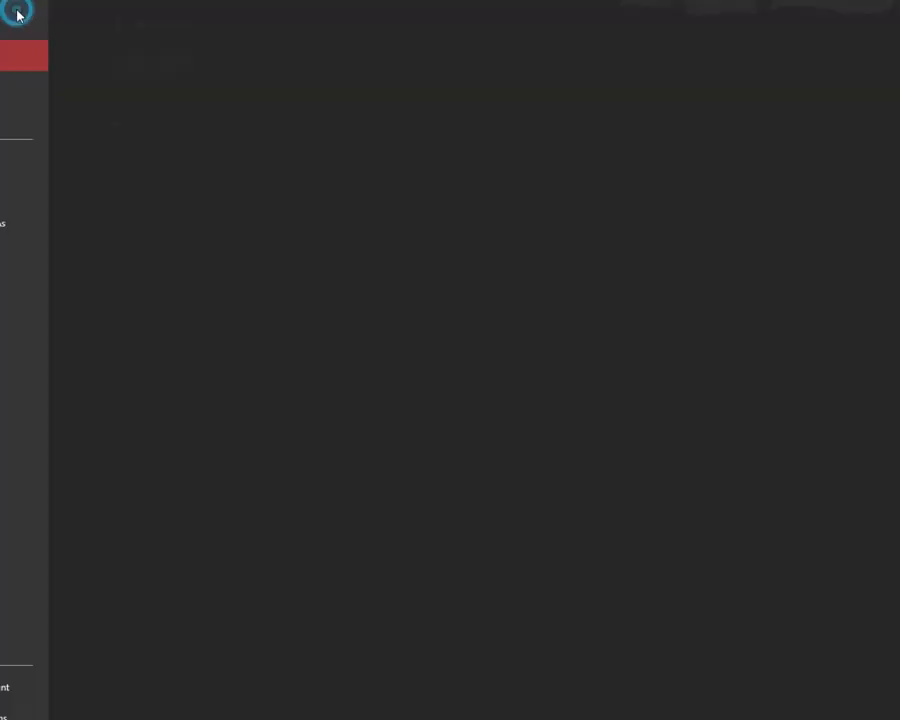
click(60, 714)
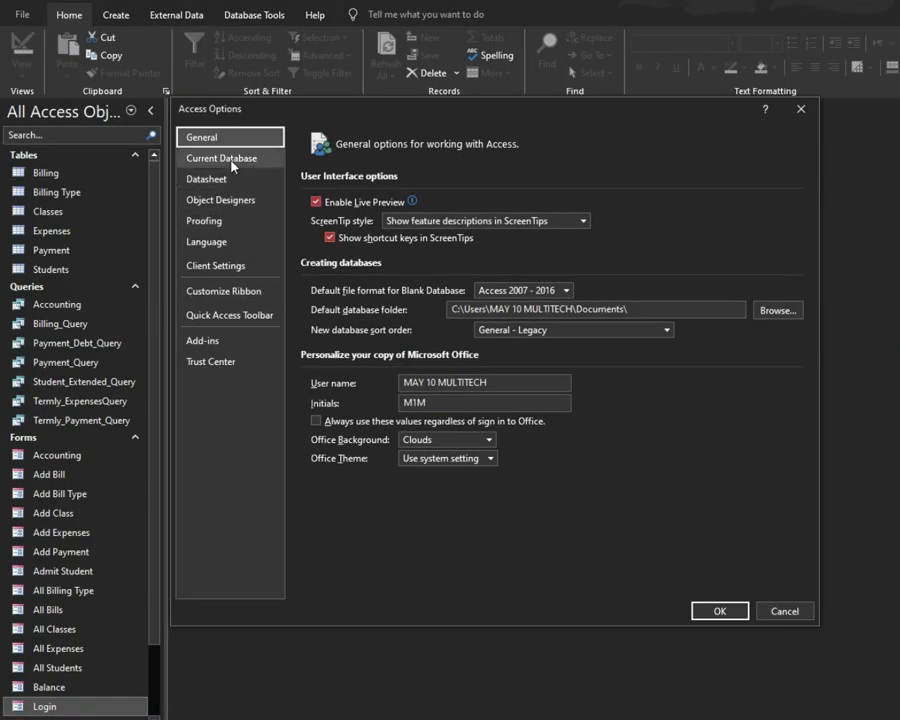
click(233, 162)
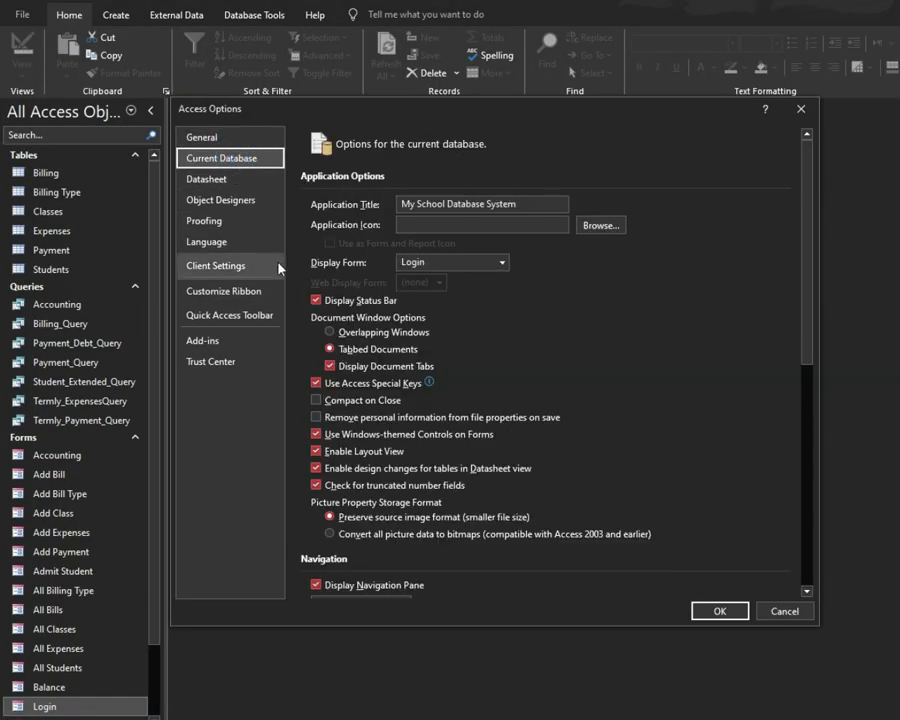
click(317, 300)
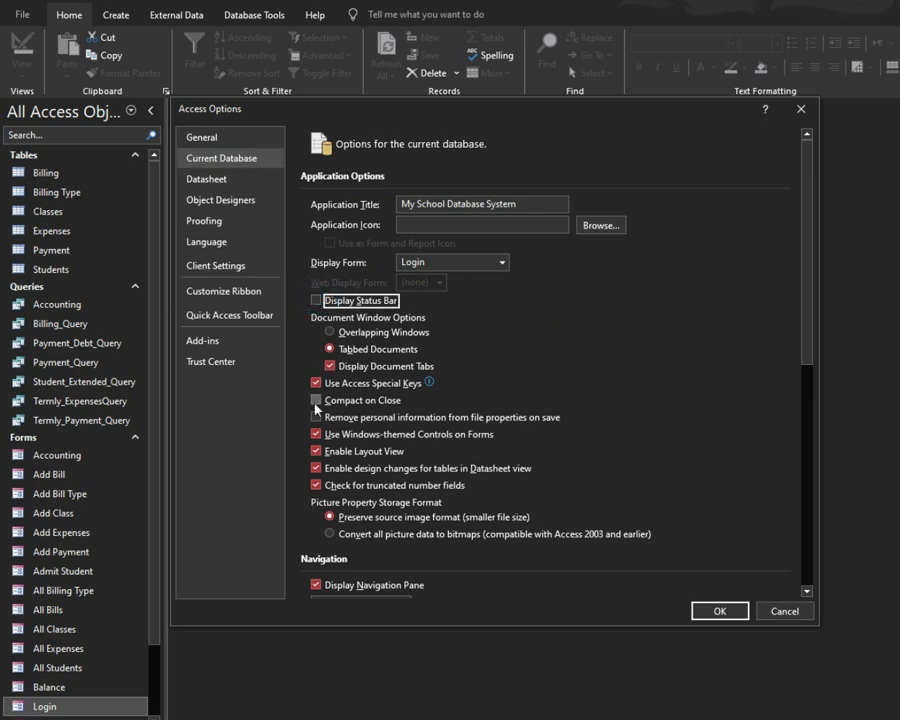
click(330, 366)
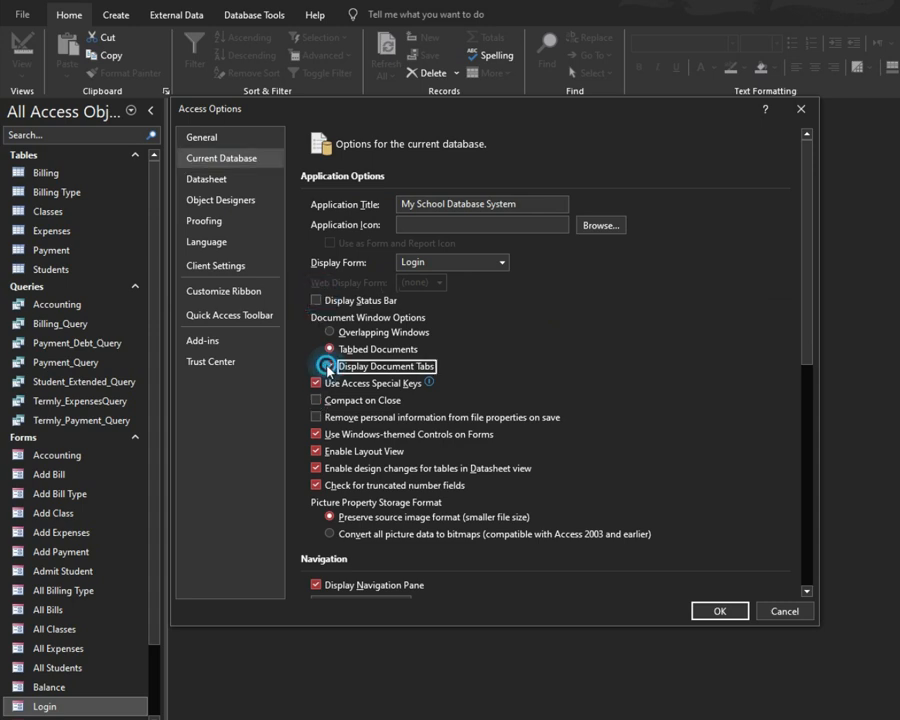
Step: Hide the navigation pane, disable full and default shortcut menus, and apply the changes
scroll(335, 400, down, 3)
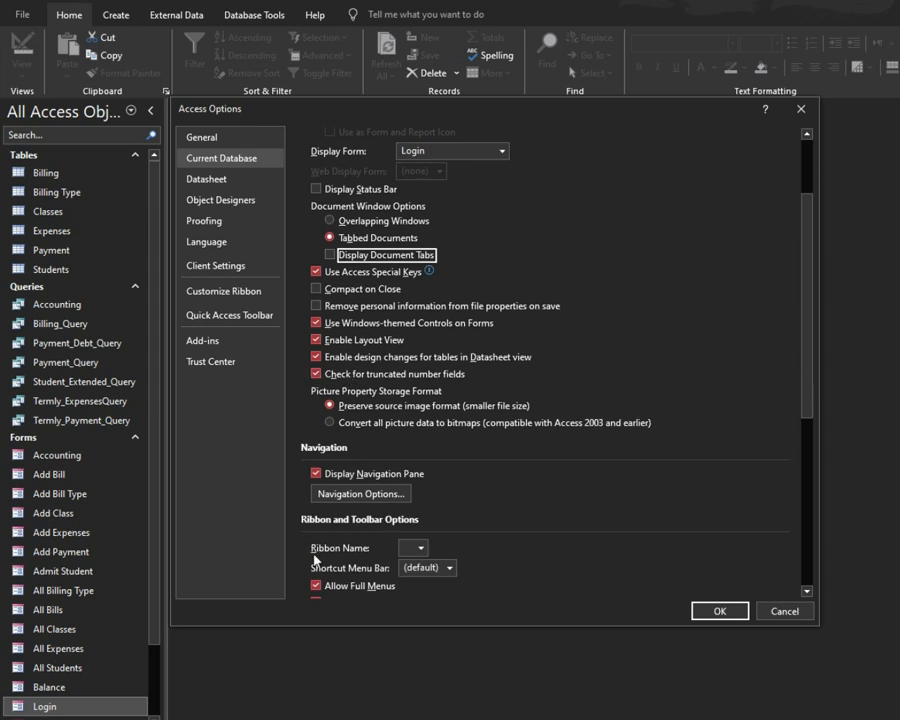
scroll(336, 402, down, 2)
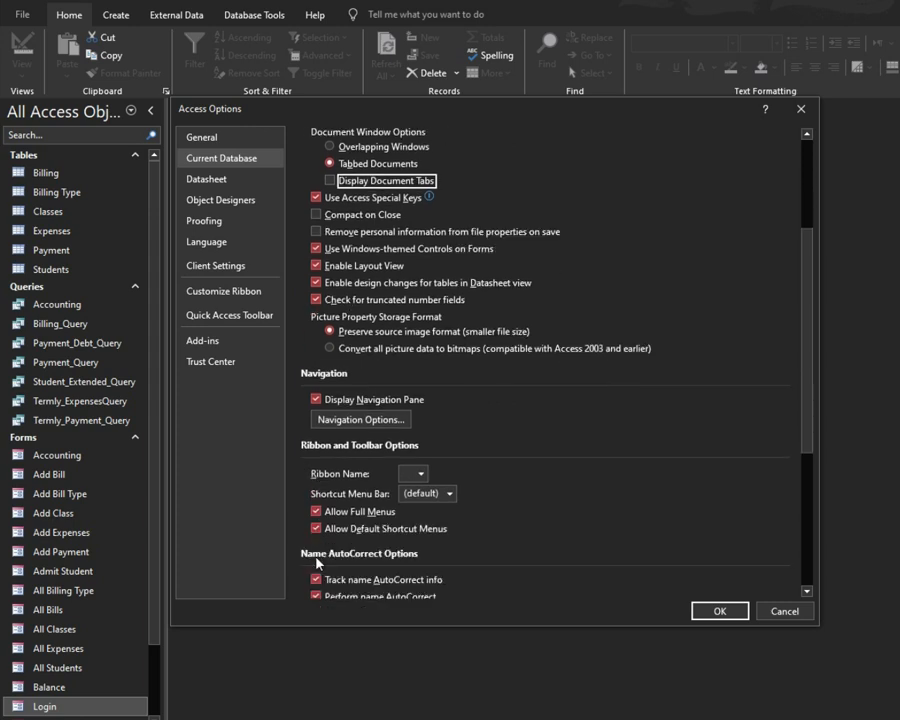
click(316, 399)
scroll(318, 404, down, 5)
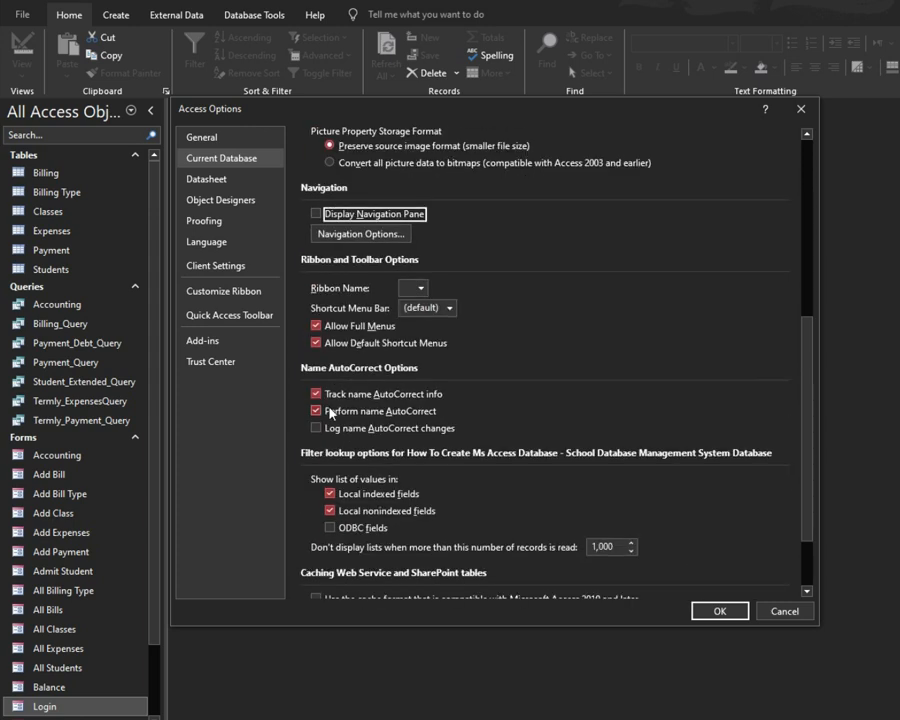
click(316, 326)
click(316, 342)
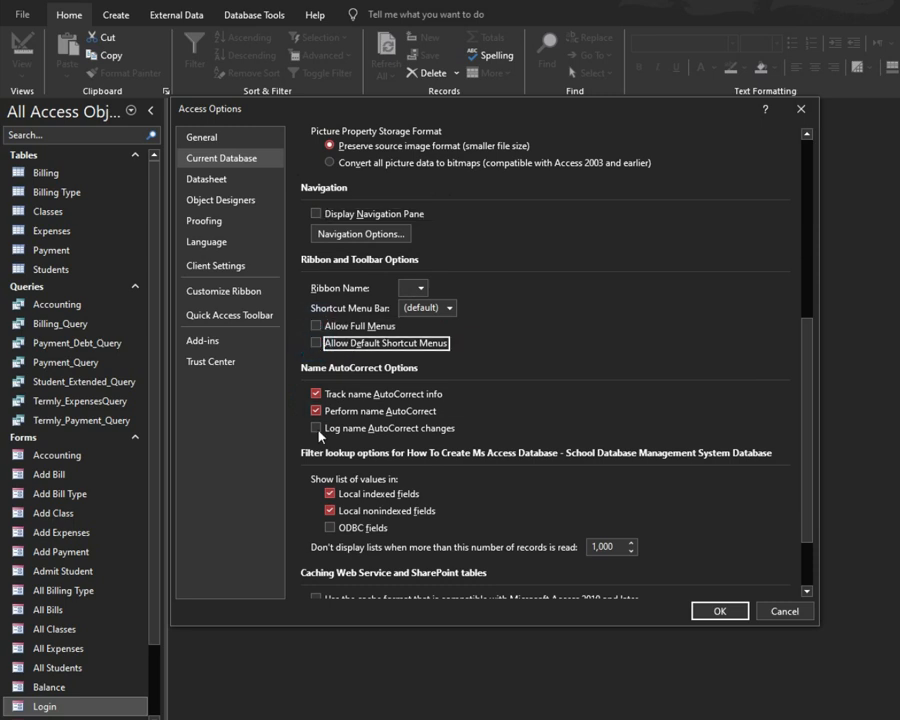
click(714, 612)
click(503, 405)
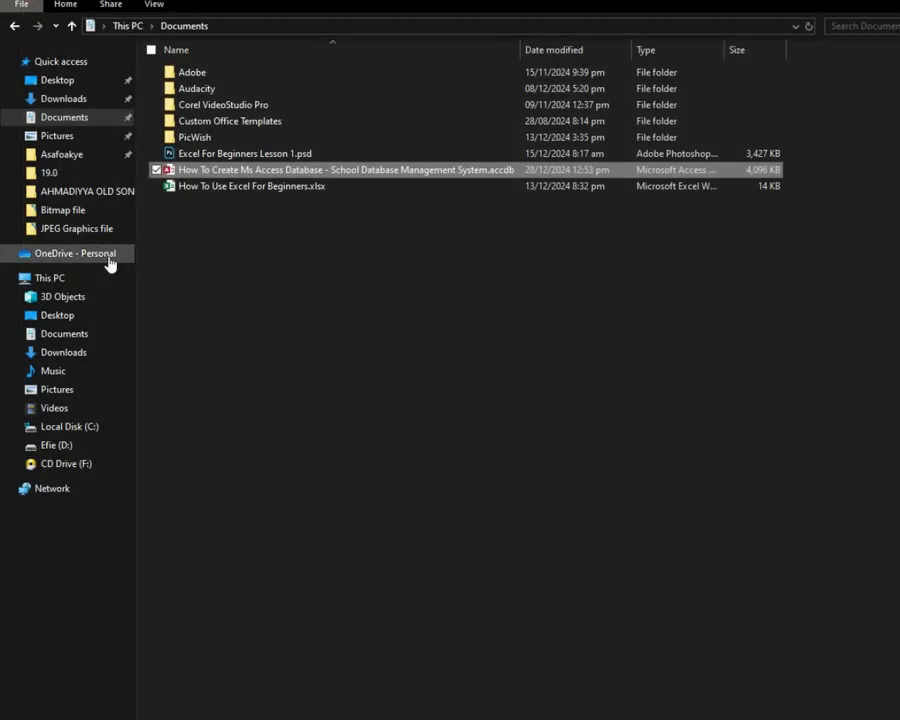
Step: Reopen the school database from File Explorer and test the Login form that appears
double_click(167, 172)
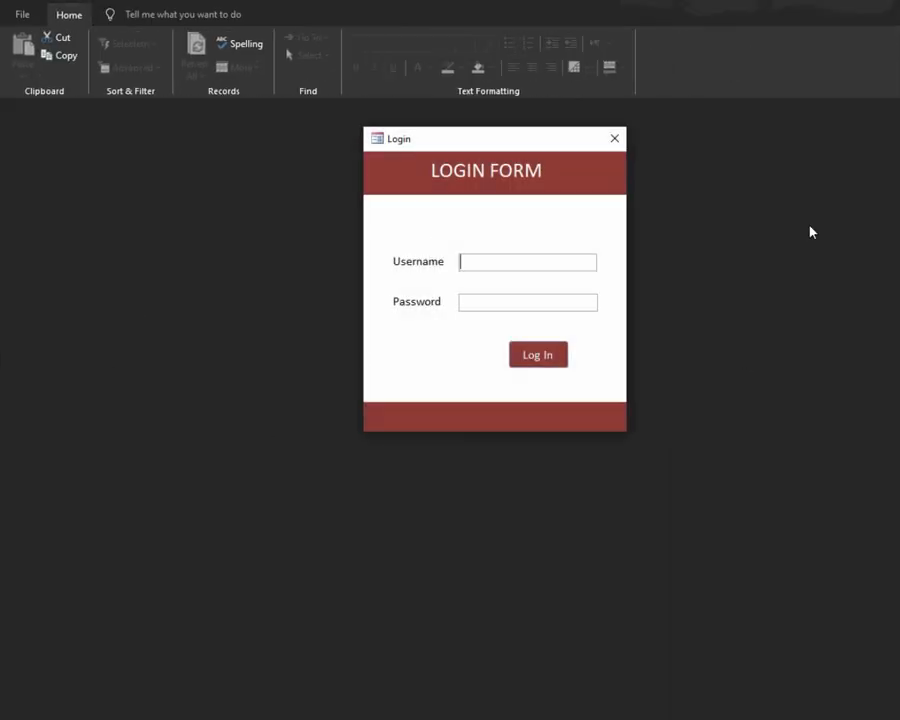
click(578, 199)
click(596, 362)
click(575, 145)
click(590, 178)
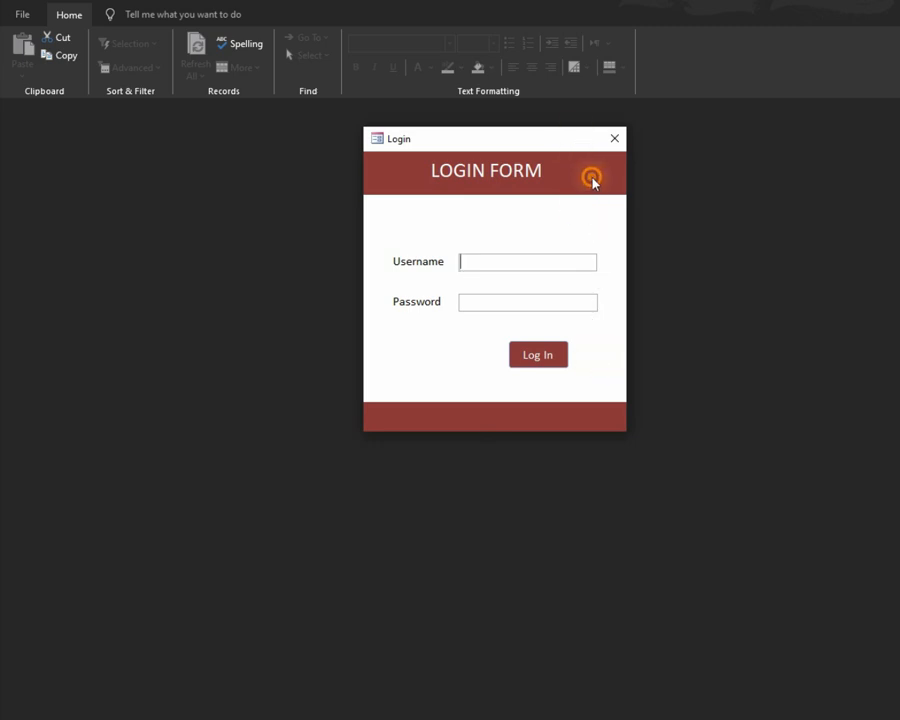